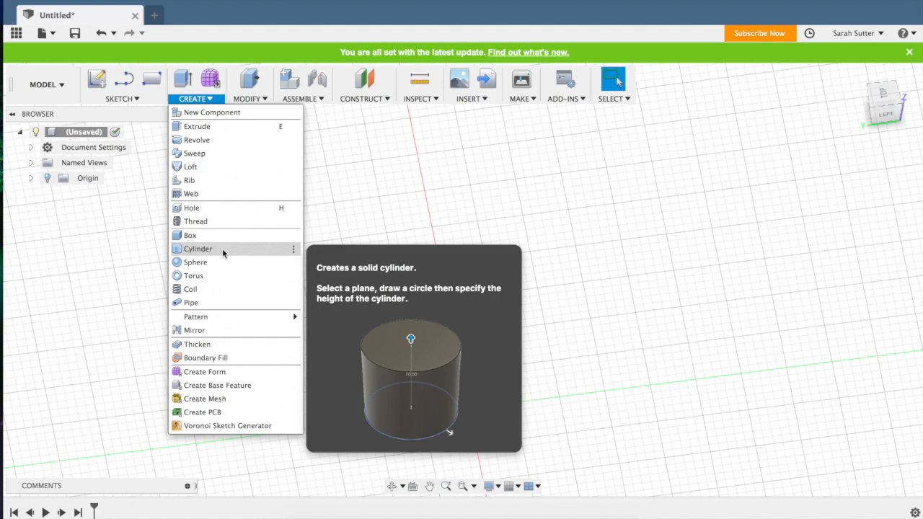
Step: Start a cylinder on the horizontal origin plane, with its base circle centred near the origin and 30 mm in diameter
click(222, 248)
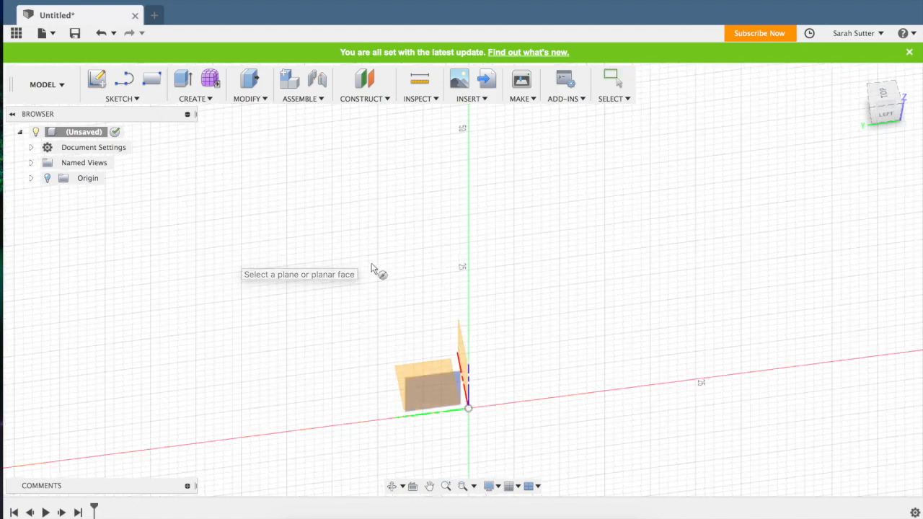
click(407, 372)
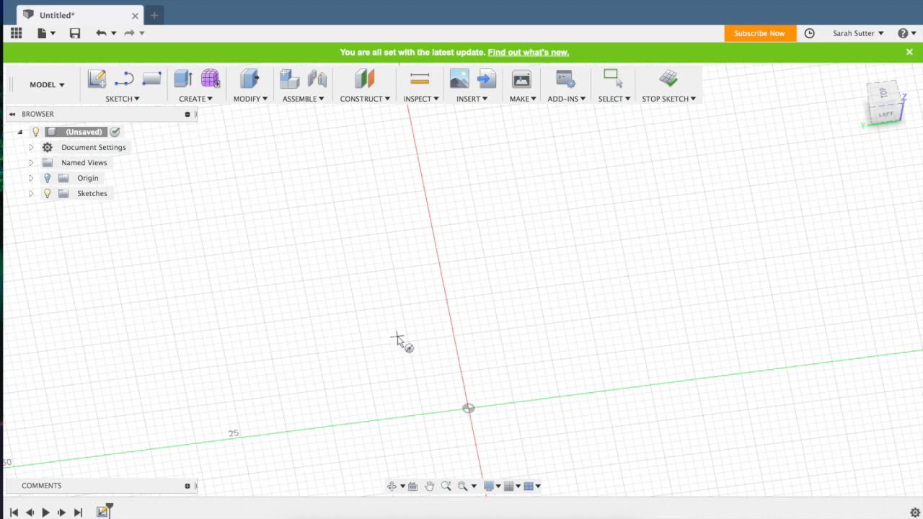
click(397, 336)
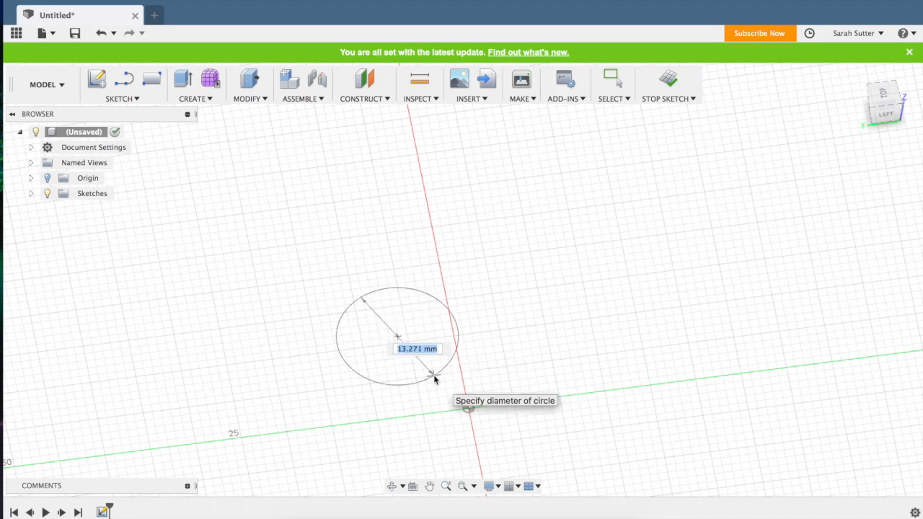
text(30mm)
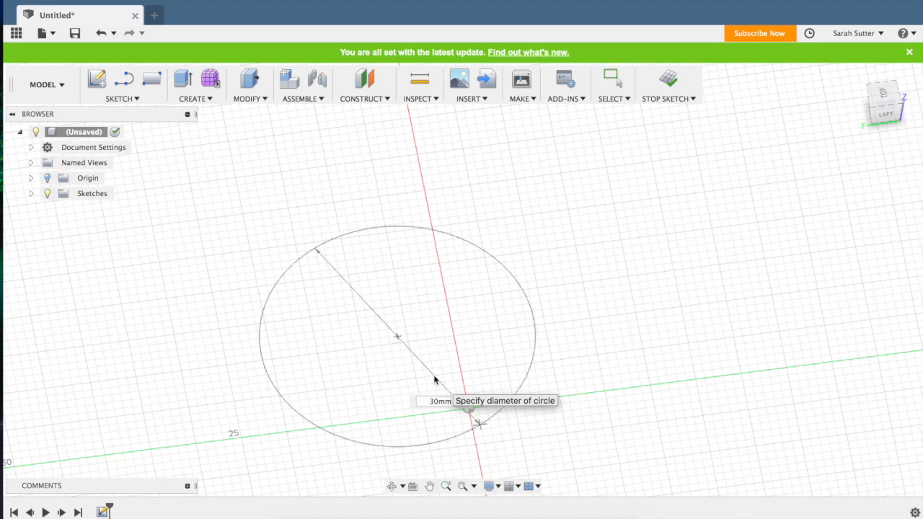
key(Tab)
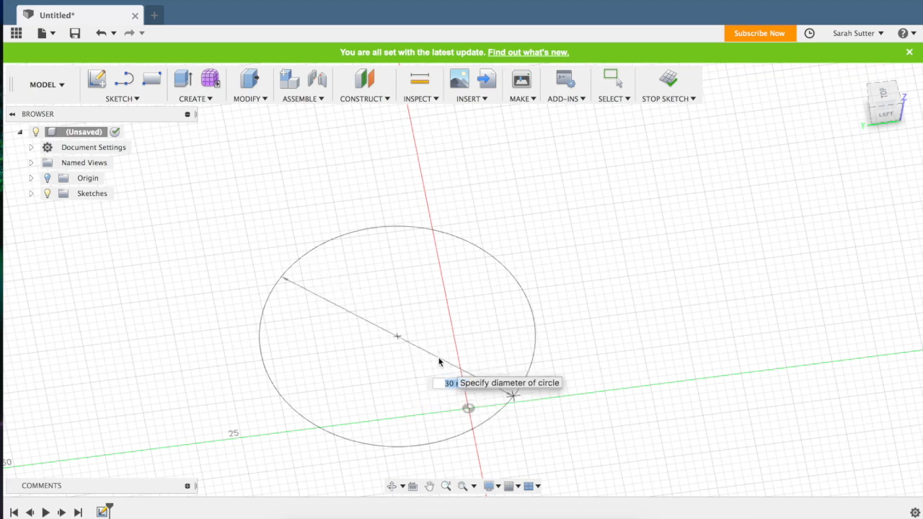
click(439, 360)
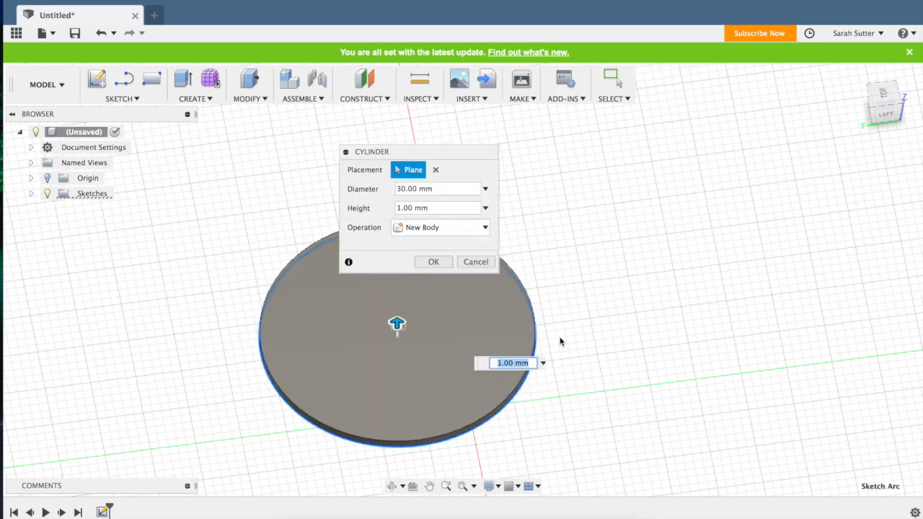
Step: Set the cylinder's height to 5 mm and create it as a new body
mouse_move(887, 114)
mouse_down()
mouse_move(885, 93)
mouse_move(886, 112)
mouse_up()
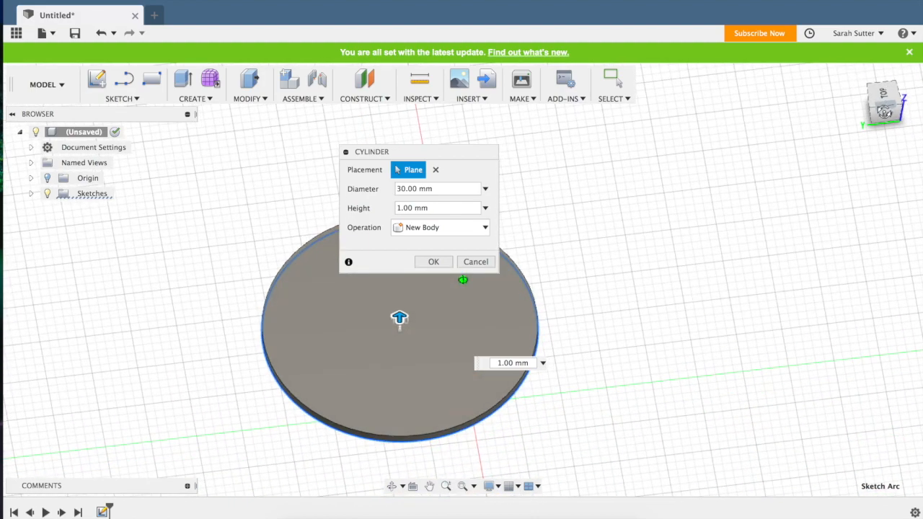
double_click(441, 207)
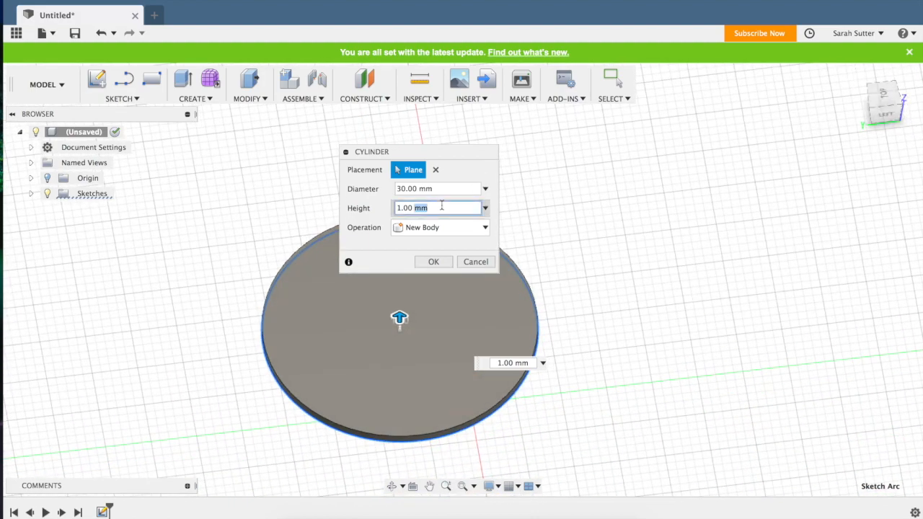
click(441, 207)
drag(412, 208, 375, 207)
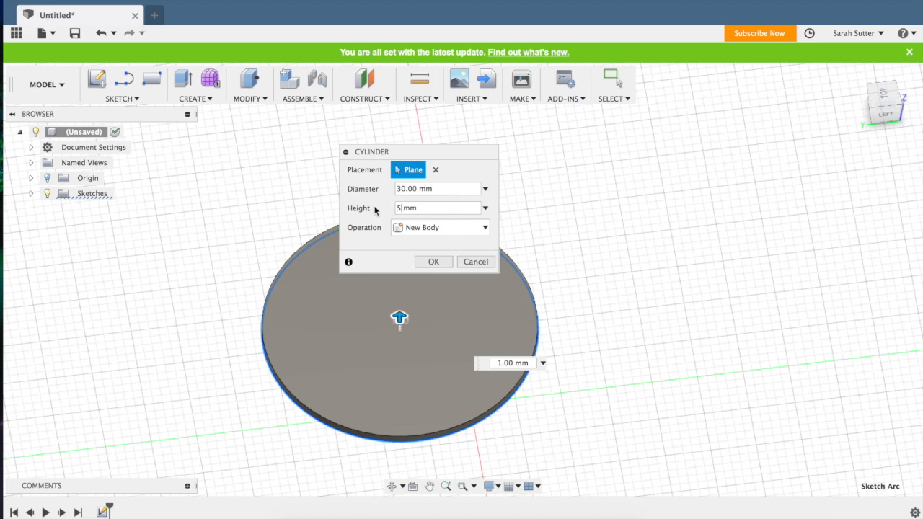
text(5mm)
key(BackSpace)
key(BackSpace)
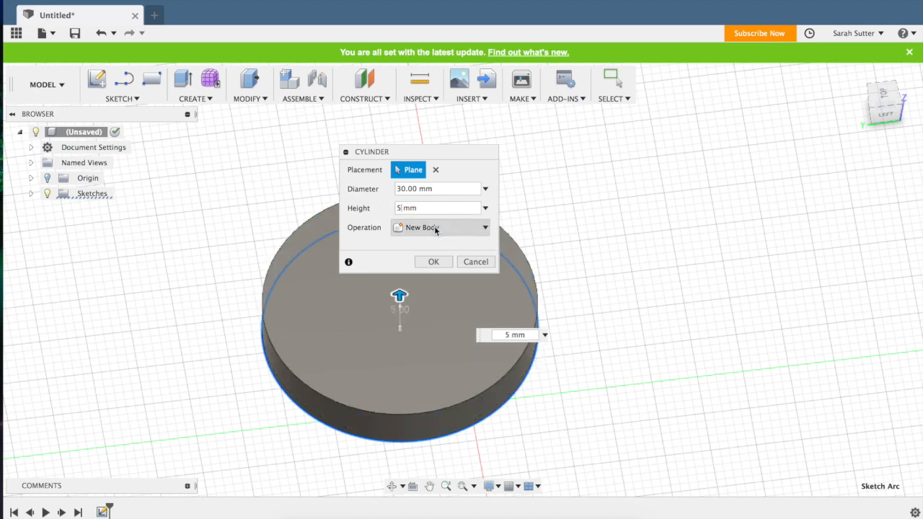
click(433, 261)
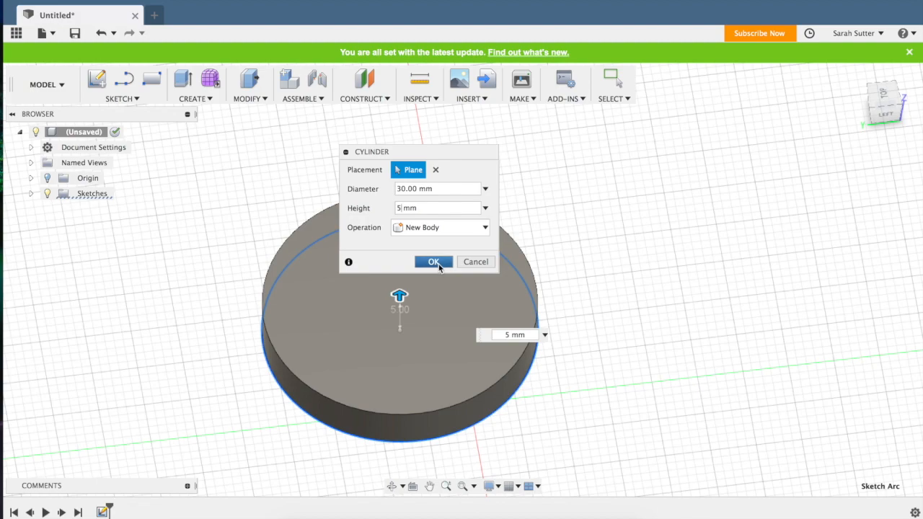
mouse_move(887, 116)
mouse_down()
mouse_move(878, 85)
mouse_move(878, 106)
mouse_up()
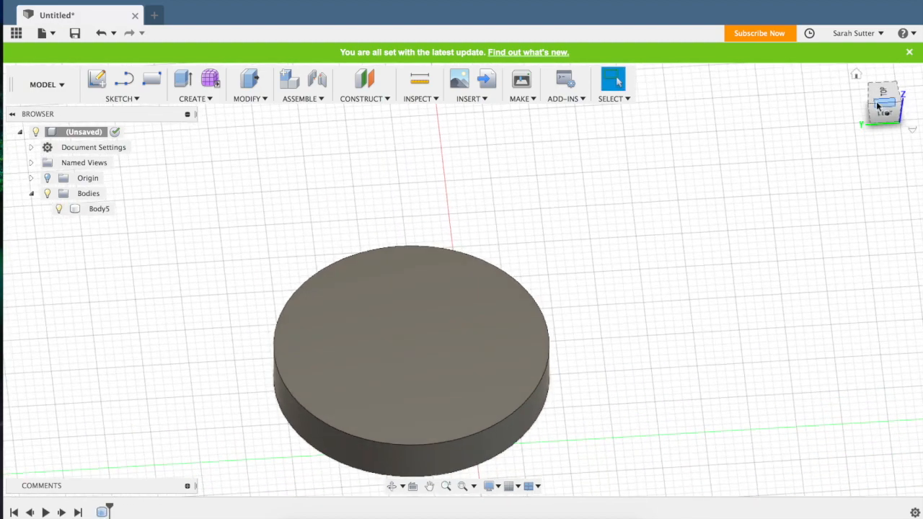
click(544, 338)
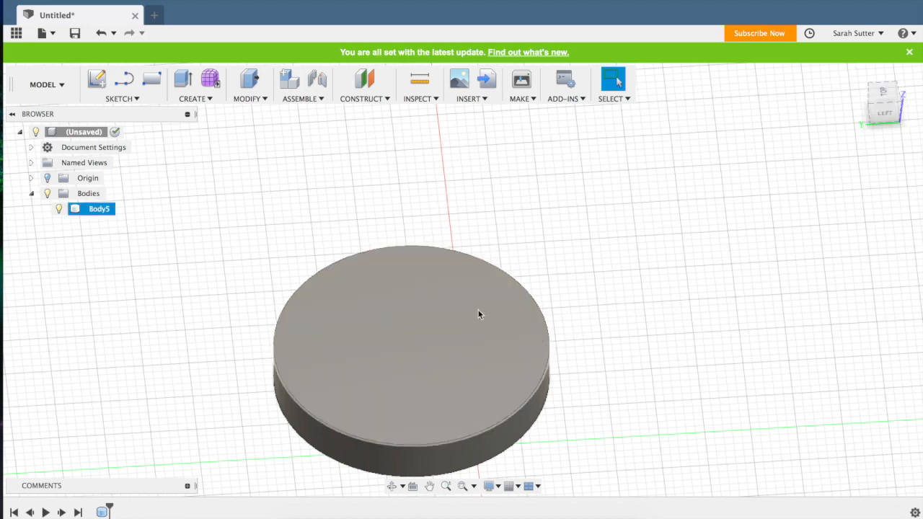
click(431, 242)
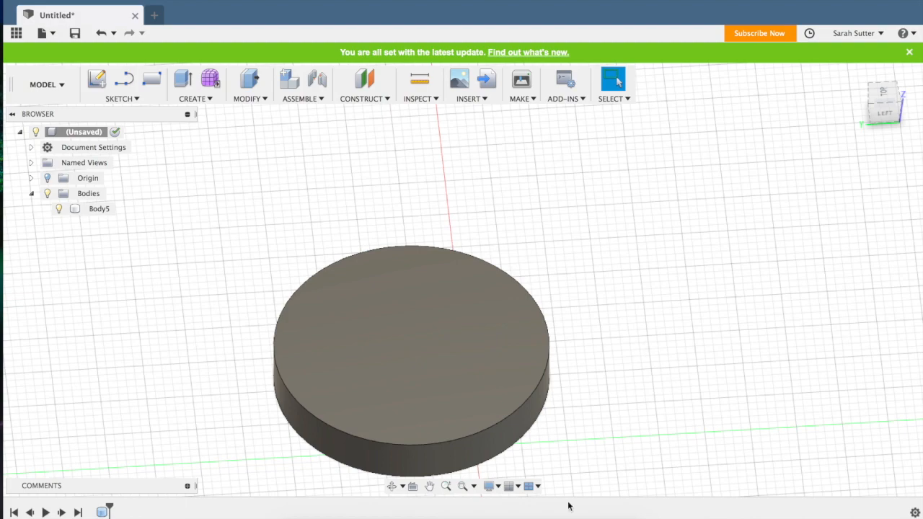
Step: Switch to the Design Sprint #3 document in Firefox and examine the base and height guidelines for the chess pieces
click(374, 510)
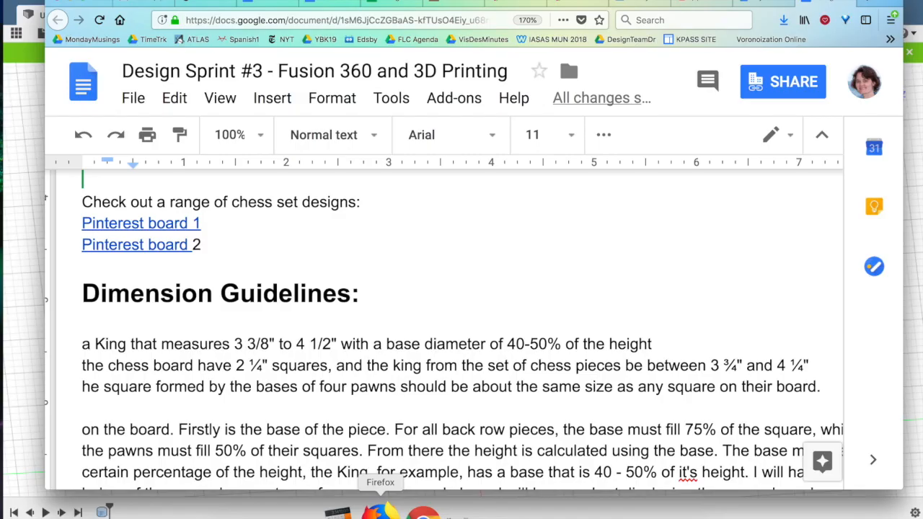
scroll(375, 428, down, 3)
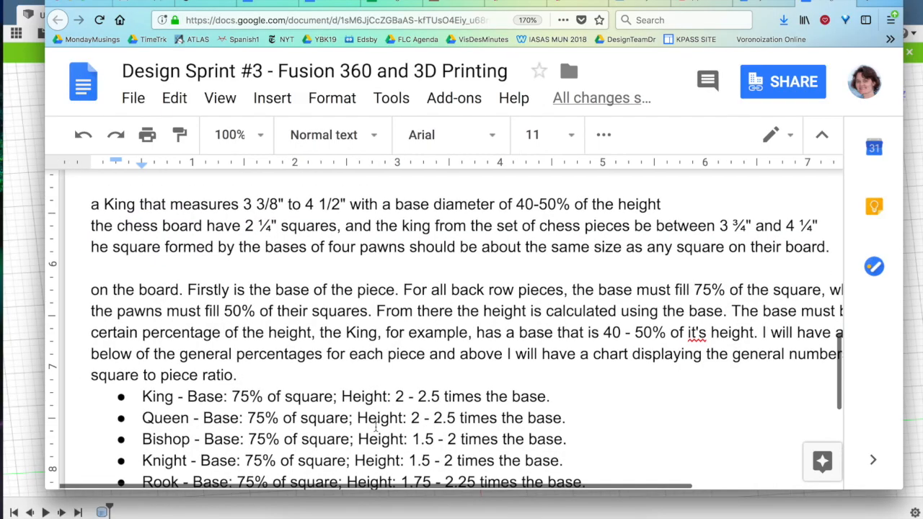
scroll(375, 428, down, 3)
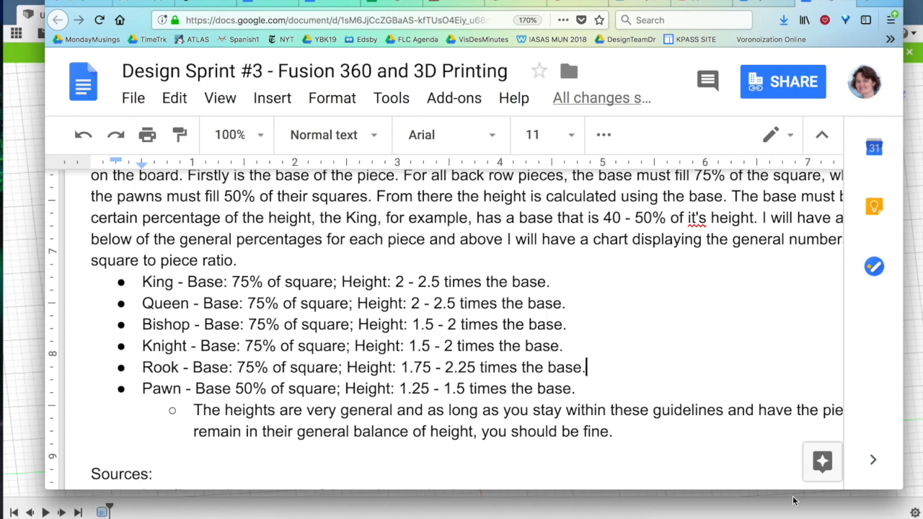
click(792, 514)
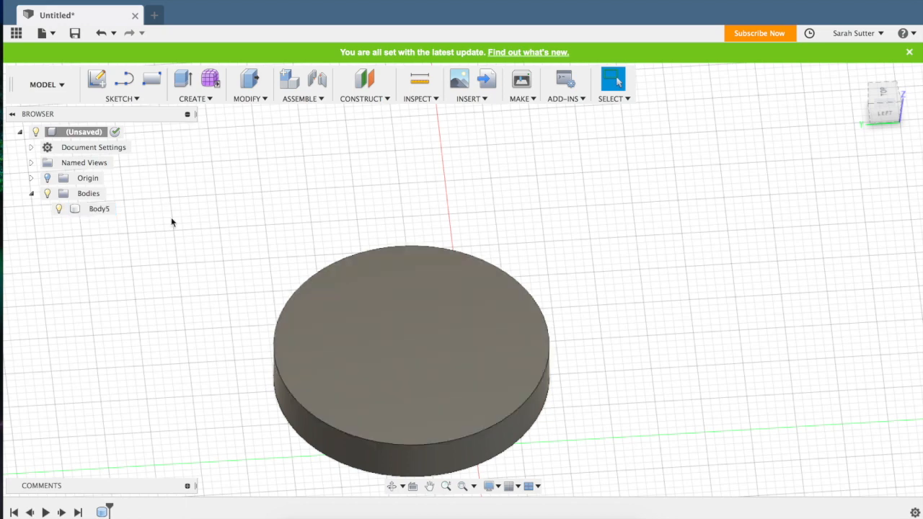
click(384, 337)
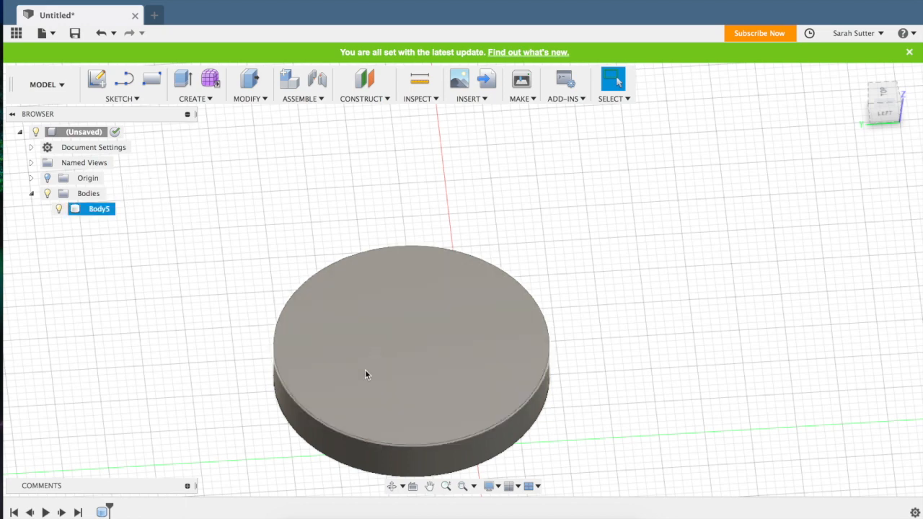
click(352, 233)
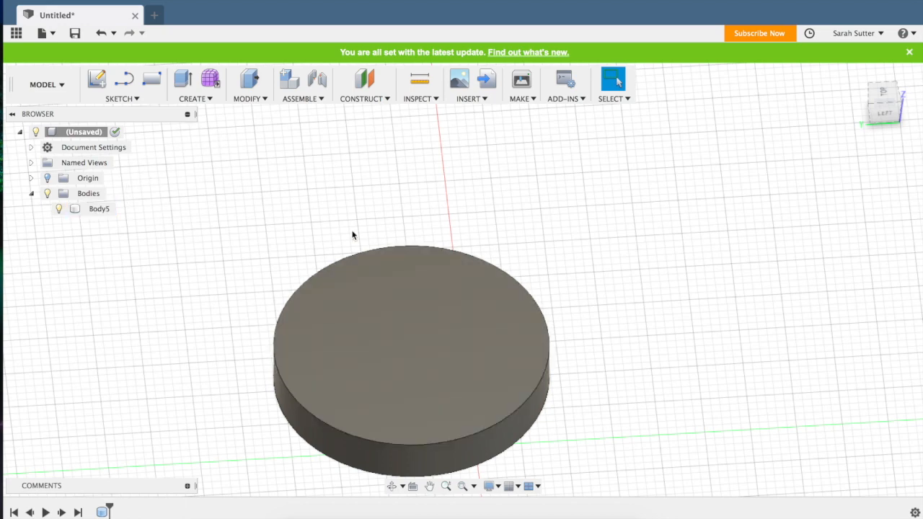
Step: Start a box on the cylinder's top face and draw its base rectangle 15 mm by 15 mm around the middle
click(212, 98)
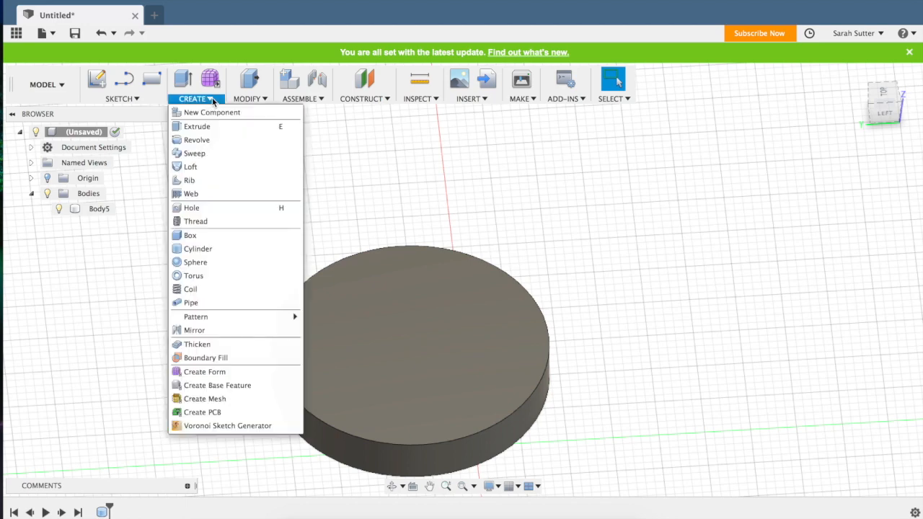
click(205, 235)
click(432, 342)
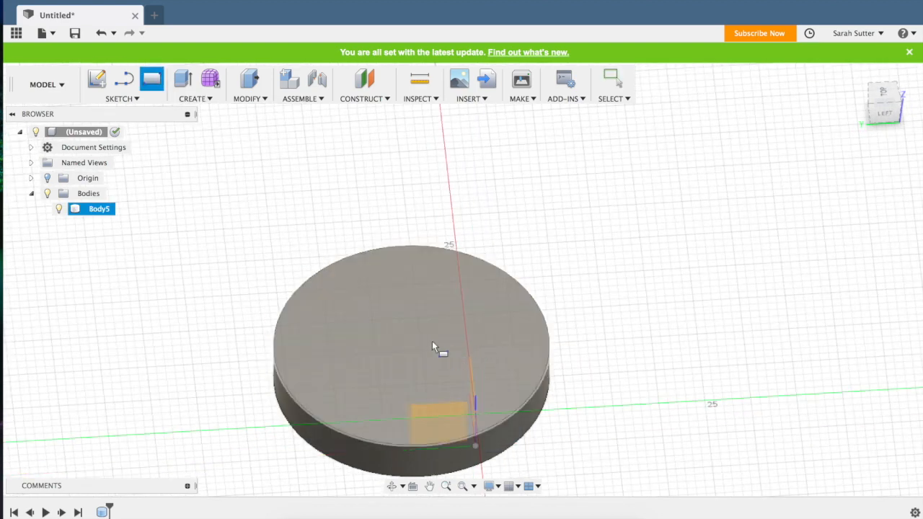
click(403, 347)
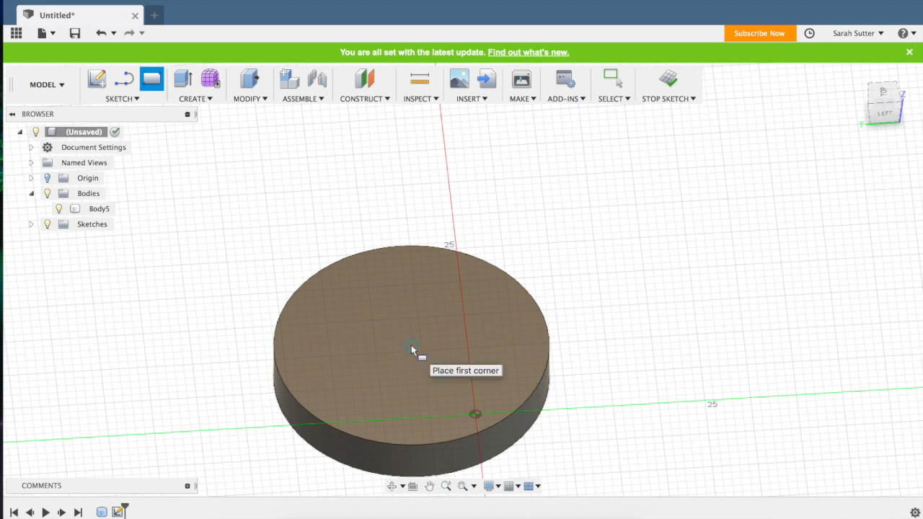
click(369, 318)
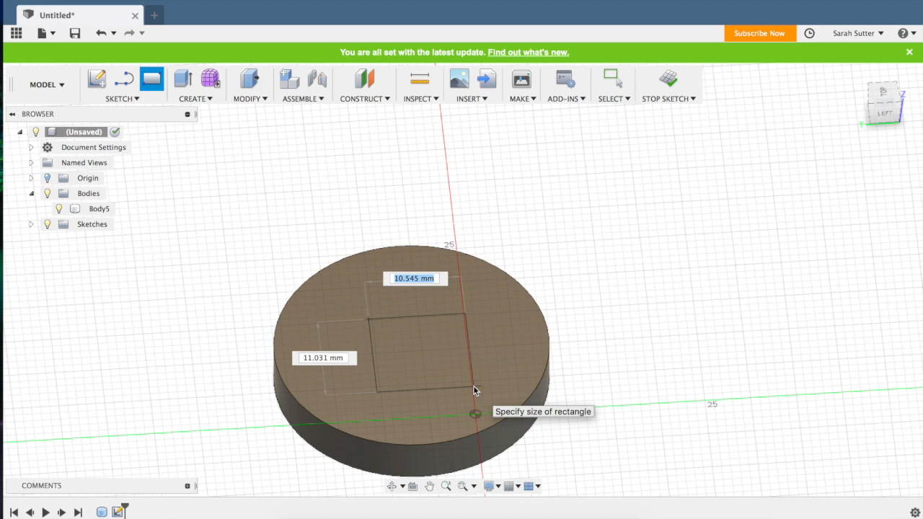
text(20)
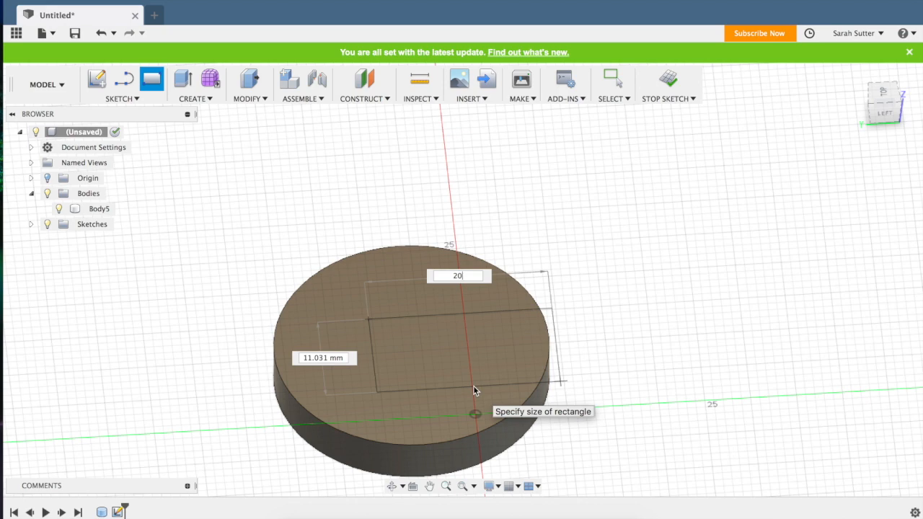
key(BackSpace)
key(BackSpace)
text(15)
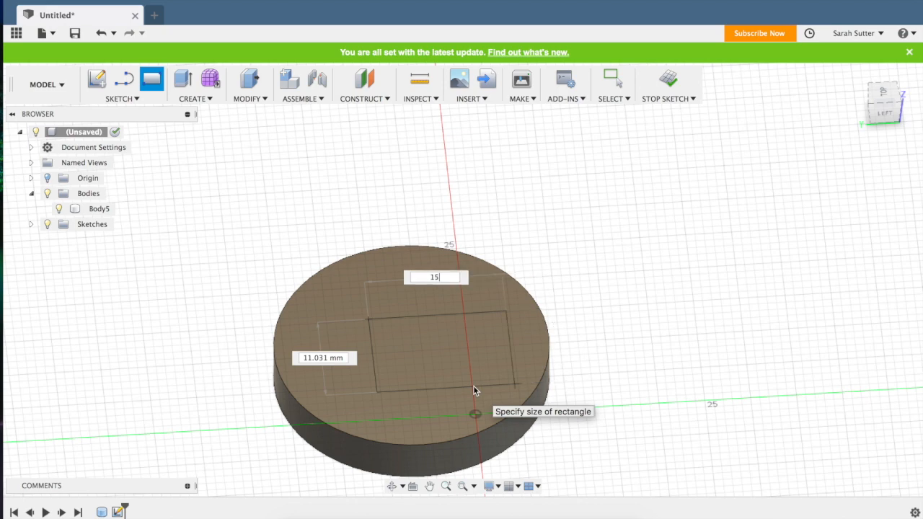
key(Tab)
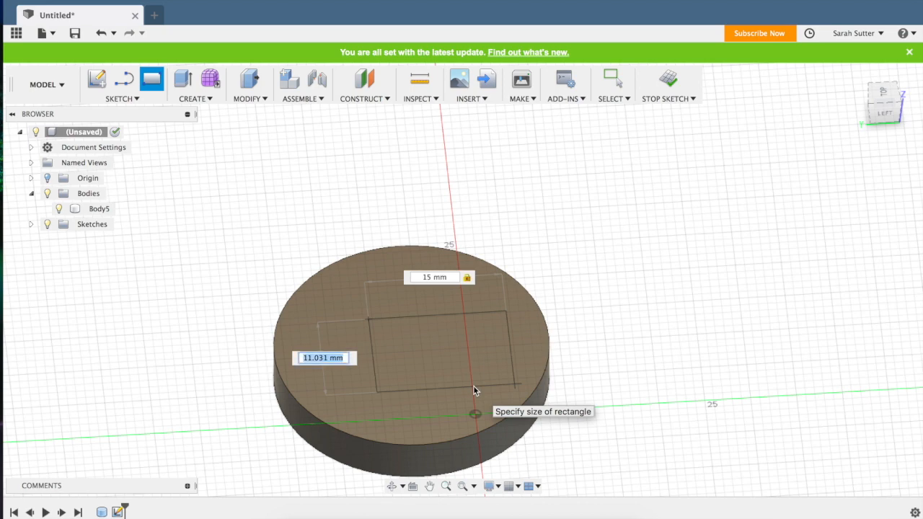
text(15)
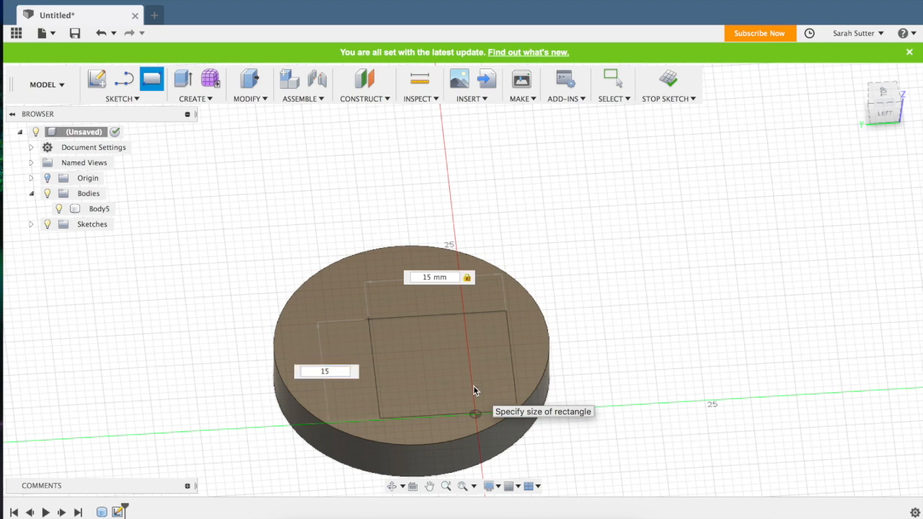
key(Return)
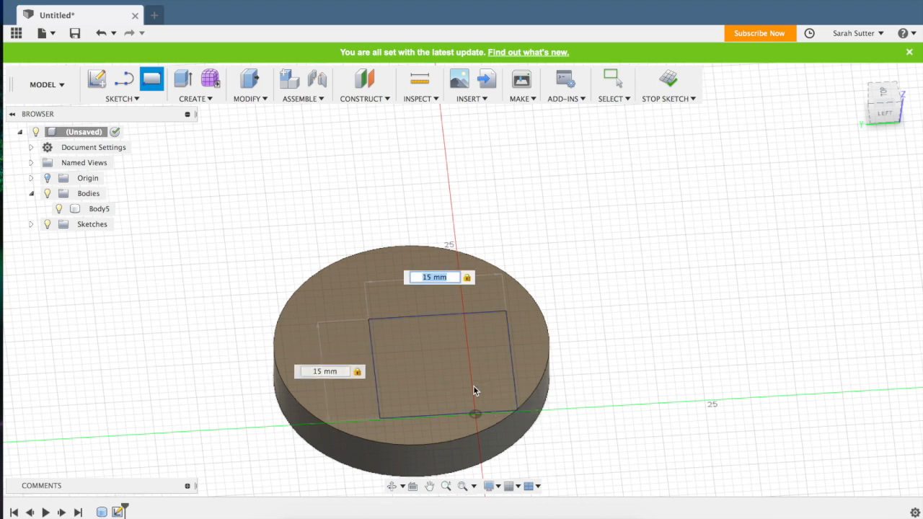
Step: Set the box's height to 40 mm and create it with the New Body operation
drag(443, 349, 439, 176)
click(442, 227)
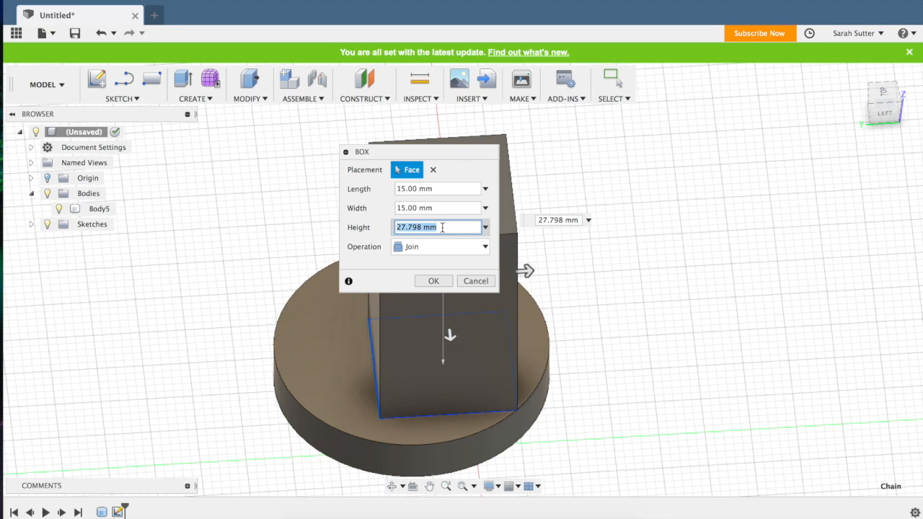
text(40)
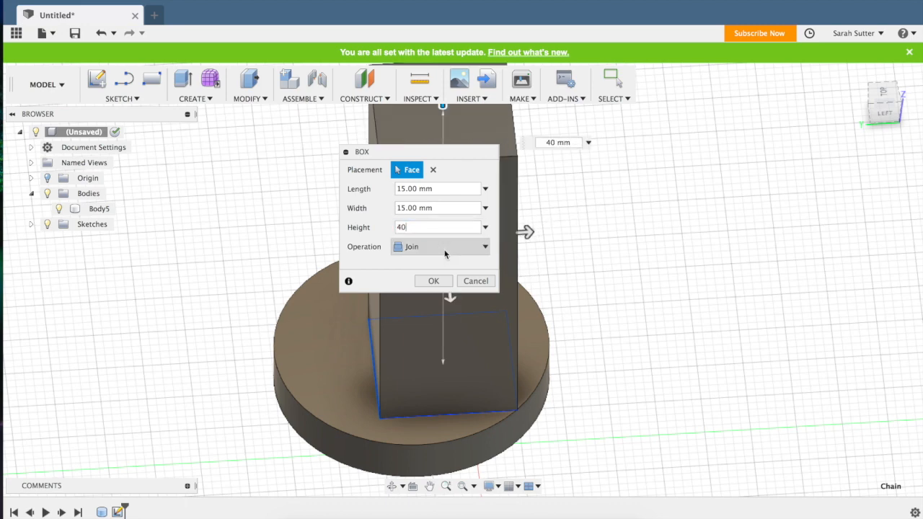
drag(449, 150, 692, 173)
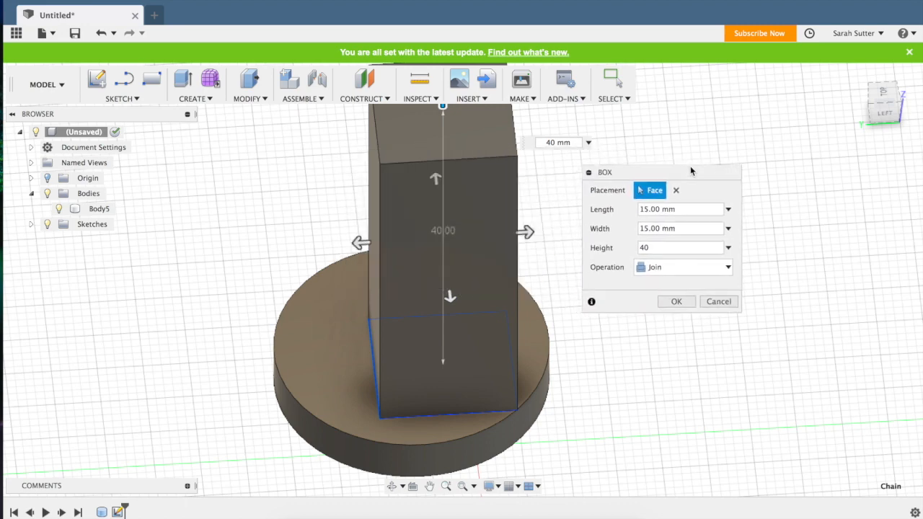
click(685, 274)
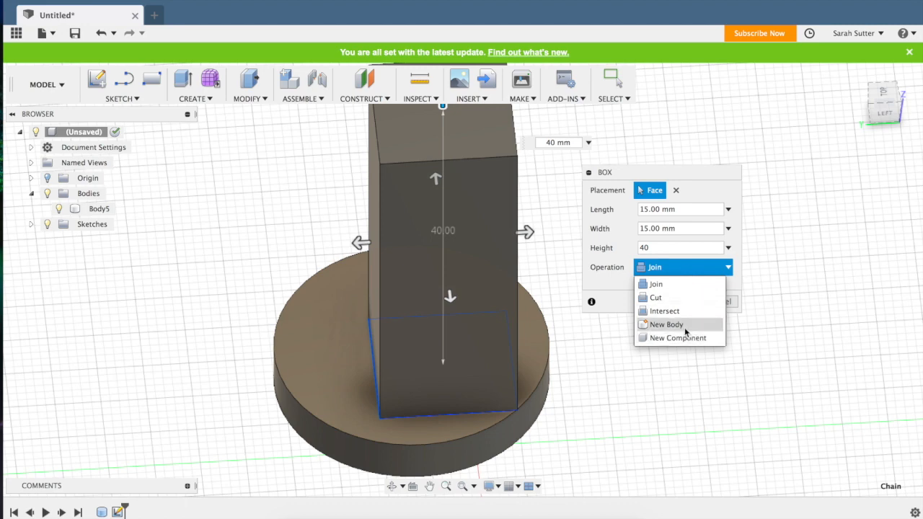
click(666, 324)
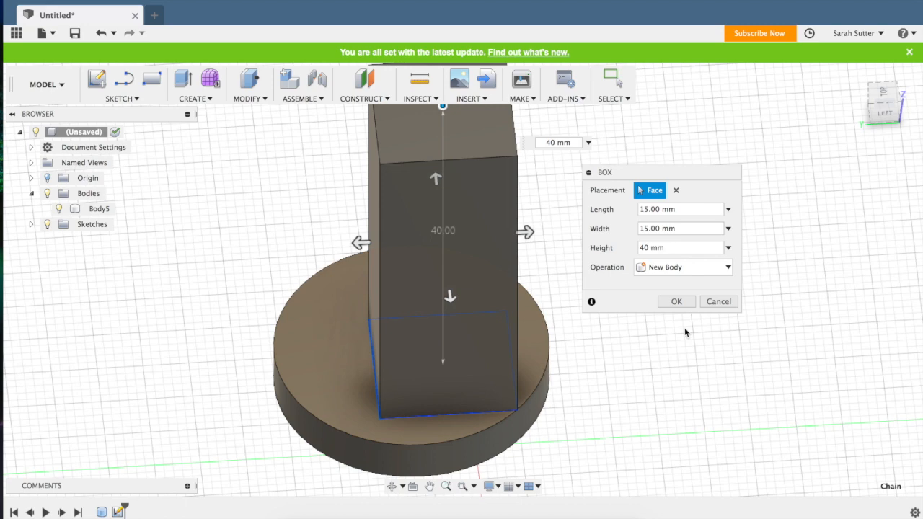
click(671, 302)
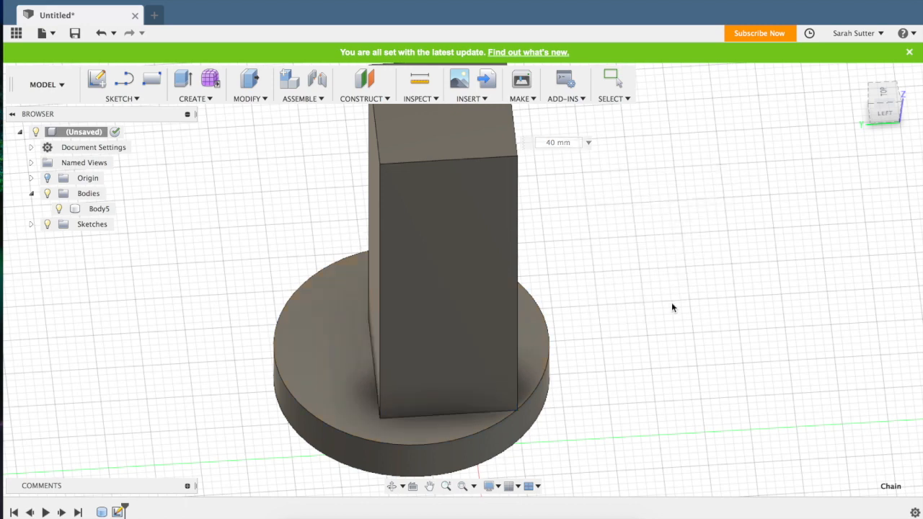
Step: Start aligning the column body to the base, hiding the base cylinder and picking the centre of the column's bottom face as the From reference
drag(884, 103, 824, 139)
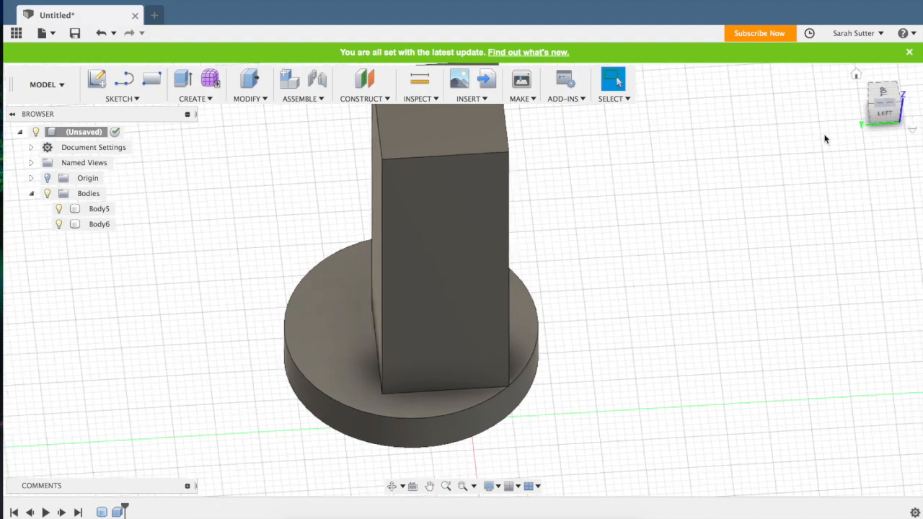
scroll(591, 299, down, 2)
scroll(590, 299, down, 2)
mouse_move(886, 117)
mouse_down()
mouse_move(862, 94)
mouse_move(831, 105)
mouse_move(812, 73)
mouse_move(722, 52)
mouse_move(732, 106)
mouse_move(730, 89)
mouse_move(743, 83)
mouse_move(728, 64)
mouse_up()
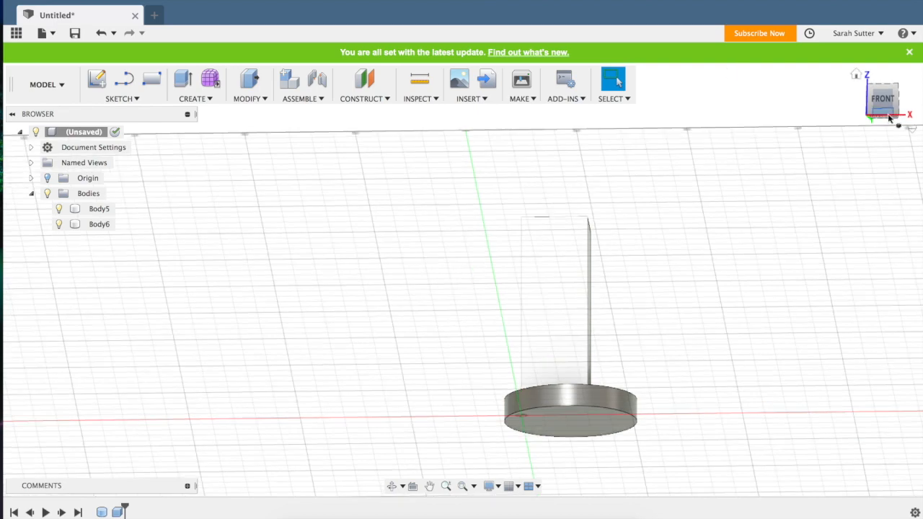
click(262, 101)
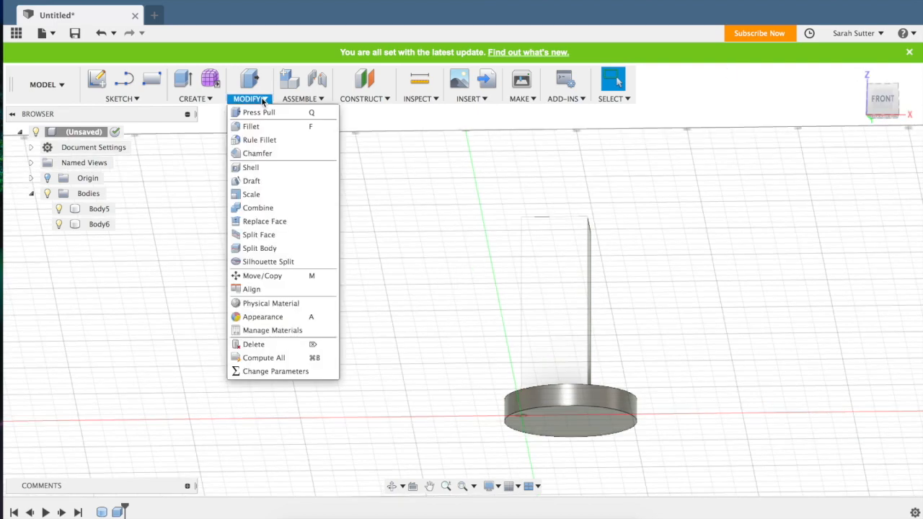
click(288, 289)
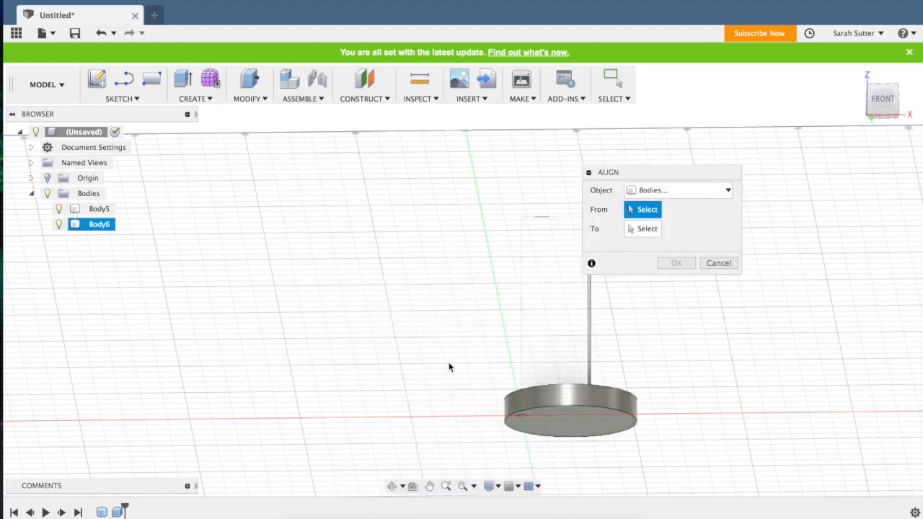
click(59, 209)
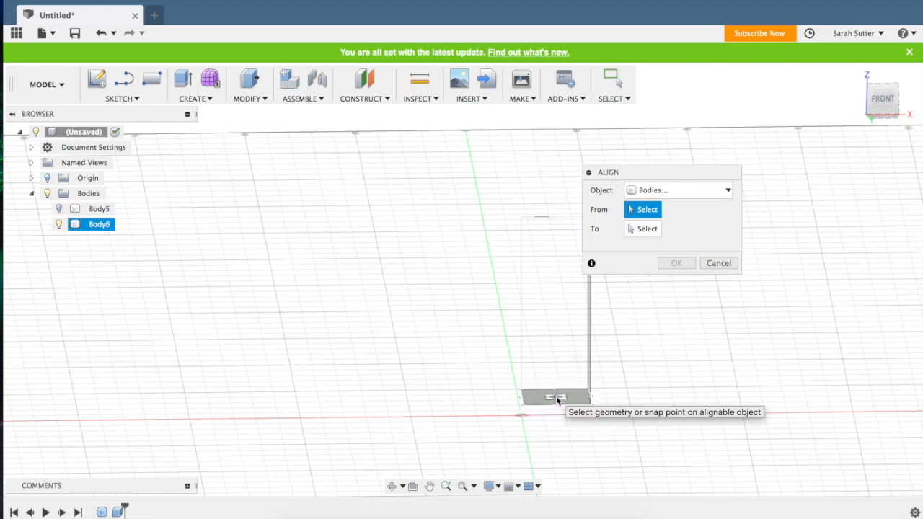
click(557, 399)
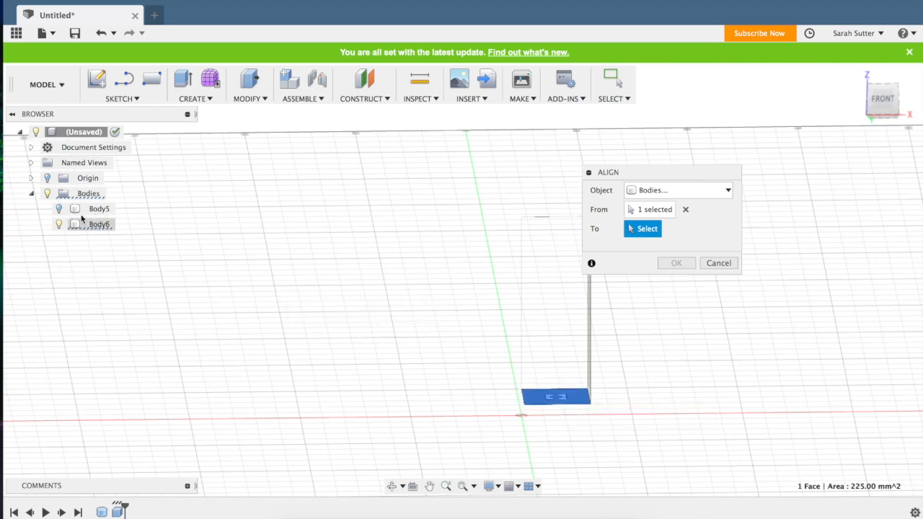
Step: Show the base cylinder again and align the column to the centre of the cylinder's top face
click(59, 210)
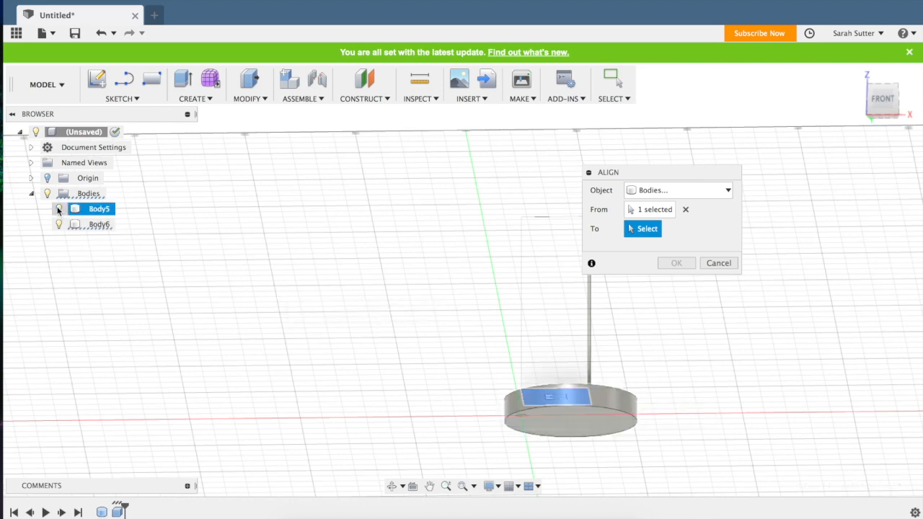
click(880, 105)
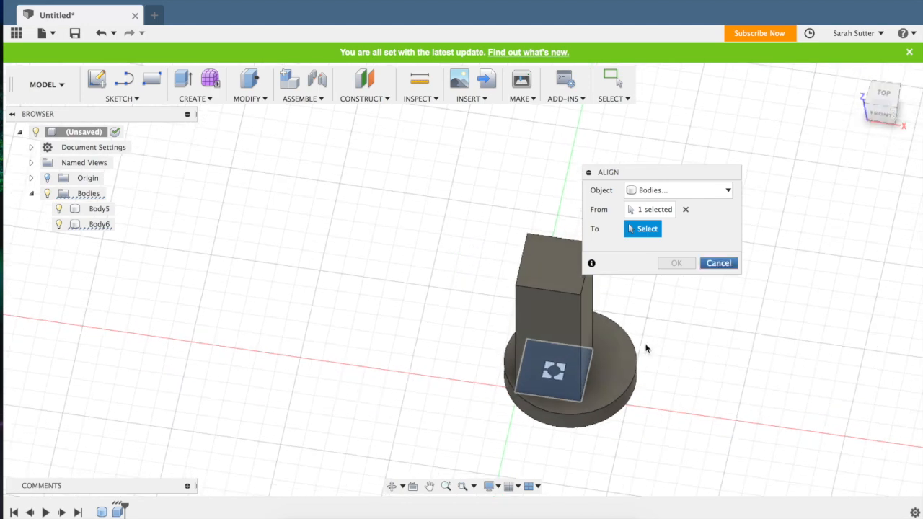
click(571, 366)
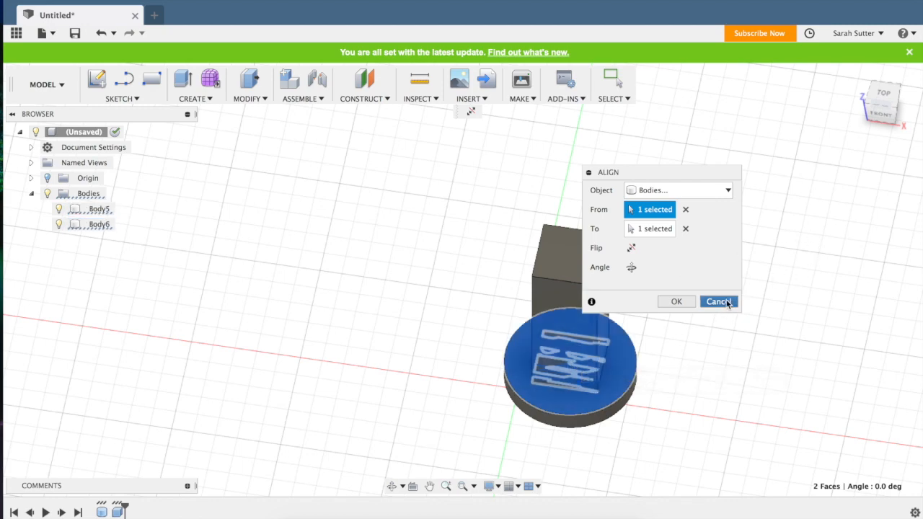
click(676, 301)
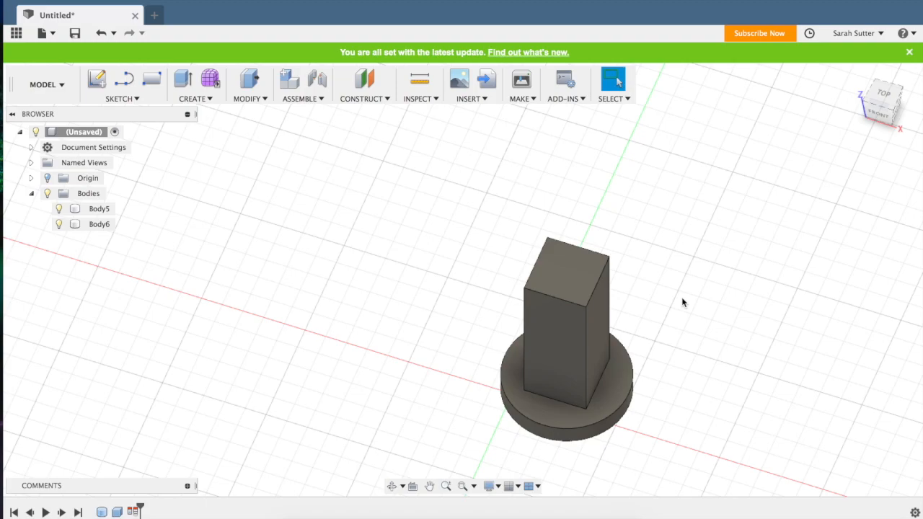
Step: Chamfer the column's front-left vertical edge with an equal distance of 5 mm
mouse_move(462, 279)
shift+middle_down()
mouse_move(404, 283)
mouse_move(674, 42)
mouse_move(675, 25)
mouse_move(675, 63)
mouse_move(735, 75)
mouse_move(759, 103)
mouse_move(797, 82)
mouse_move(892, 90)
shift+middle_up()
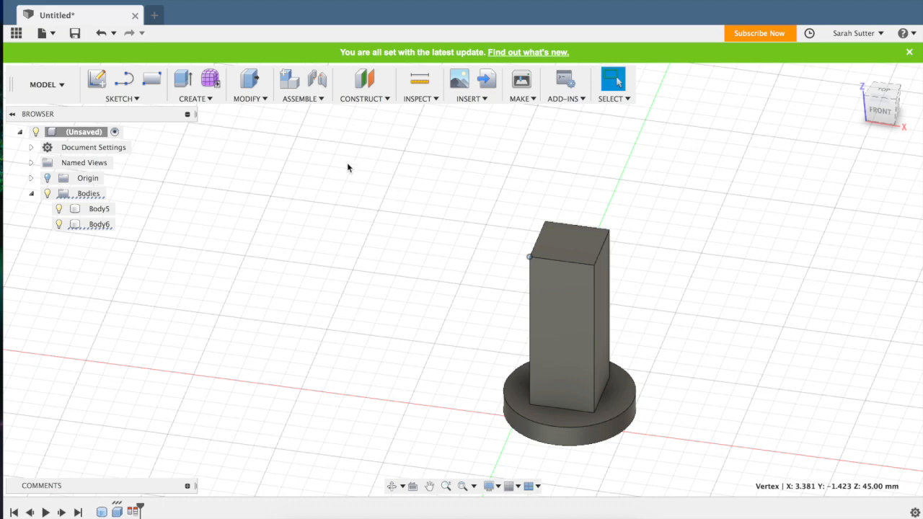
click(264, 99)
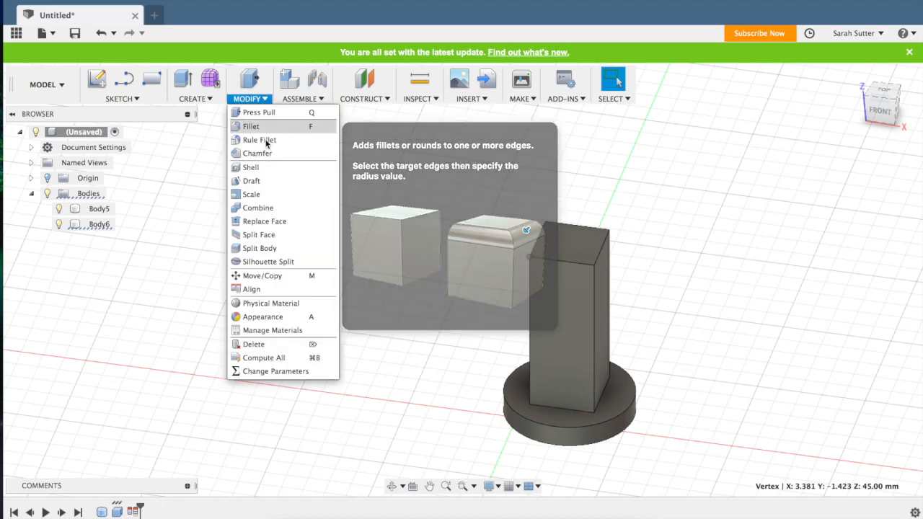
click(266, 155)
click(528, 260)
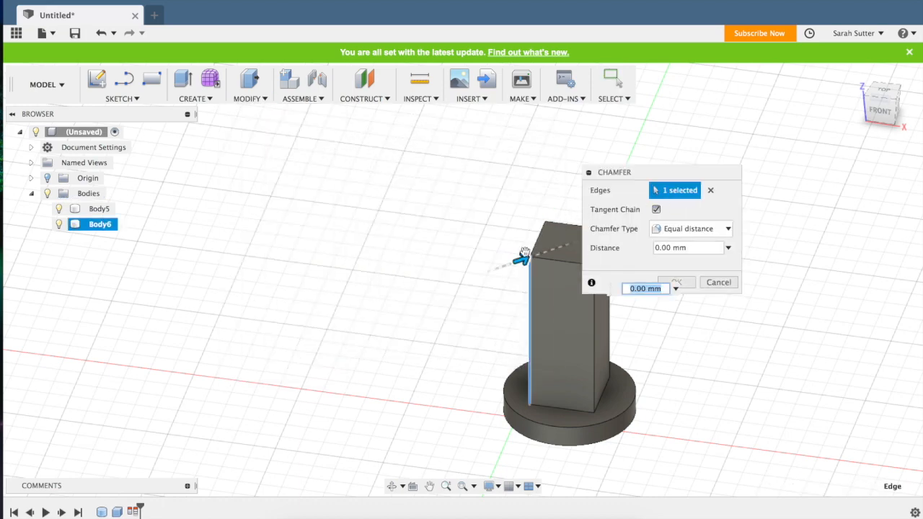
drag(523, 257, 533, 256)
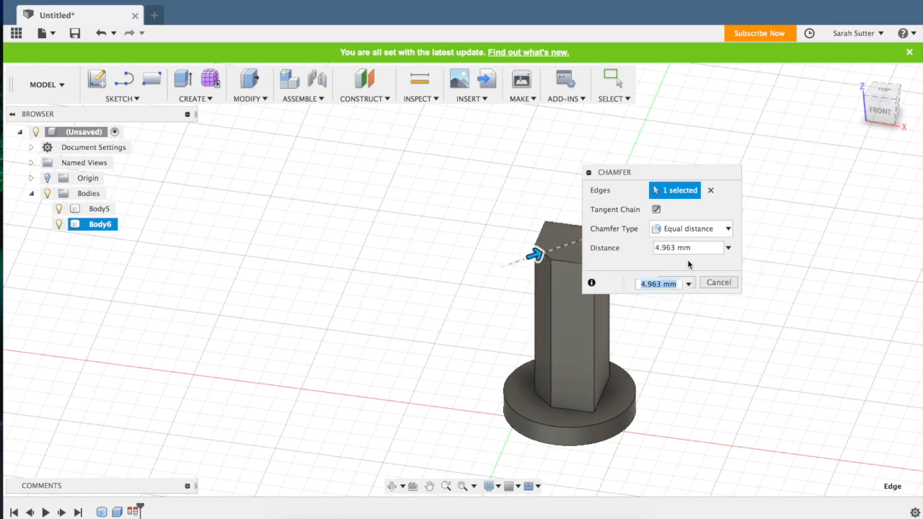
double_click(661, 249)
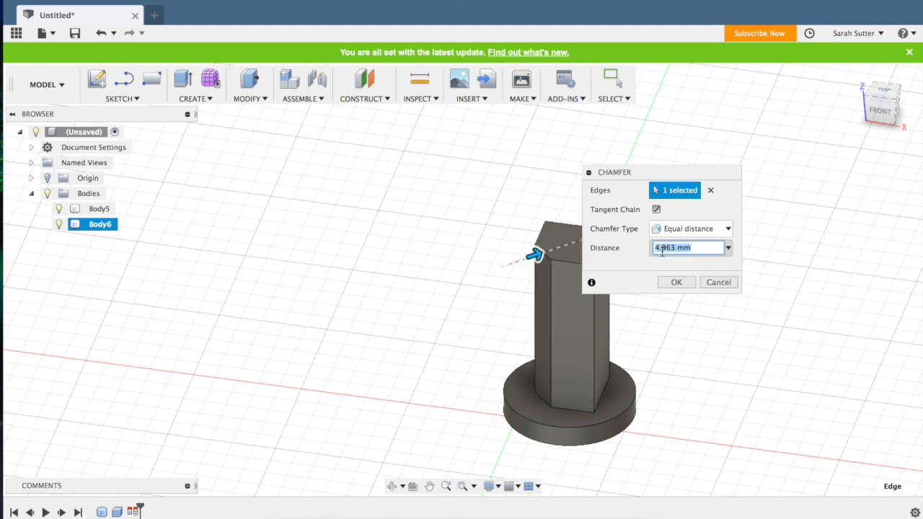
text(5mm)
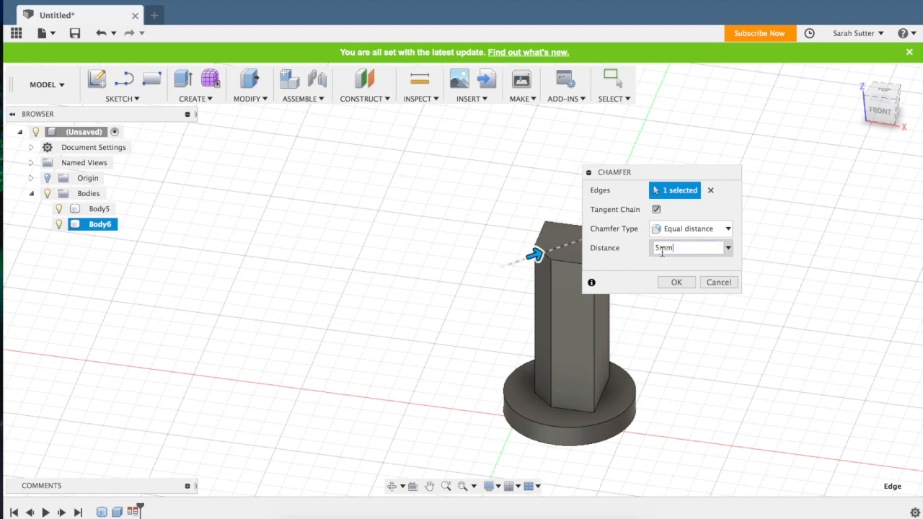
click(676, 282)
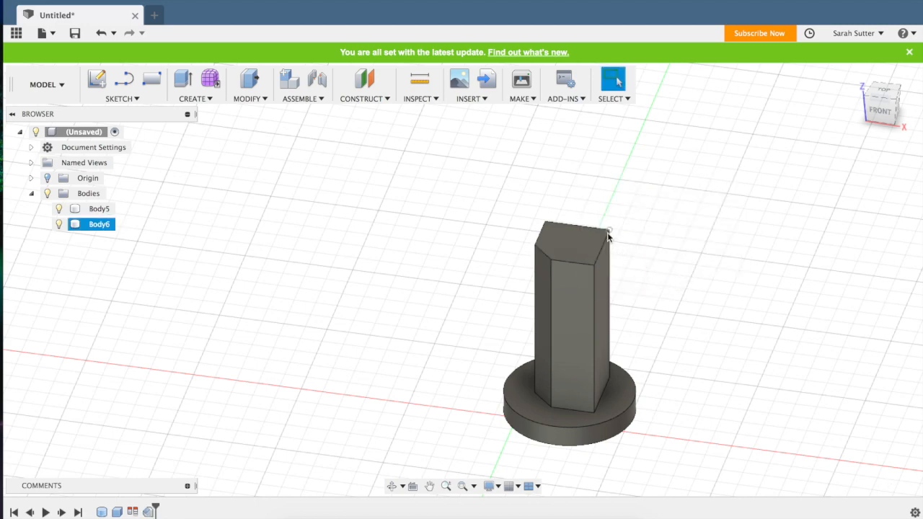
Step: Chamfer the column's vertical edge diagonally opposite the first chamfer with an equal distance of 5 mm
mouse_move(894, 118)
mouse_down()
mouse_move(833, 128)
mouse_move(800, 216)
mouse_move(706, 302)
mouse_up()
click(465, 386)
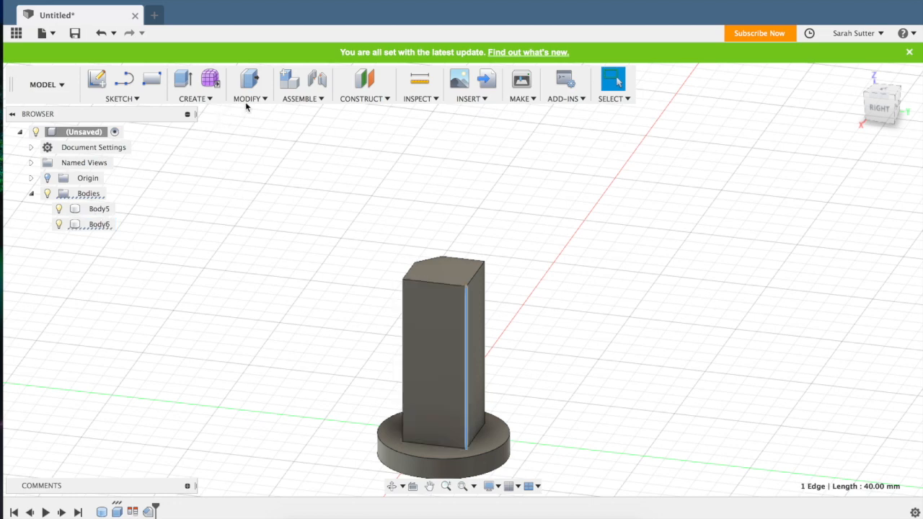
click(265, 98)
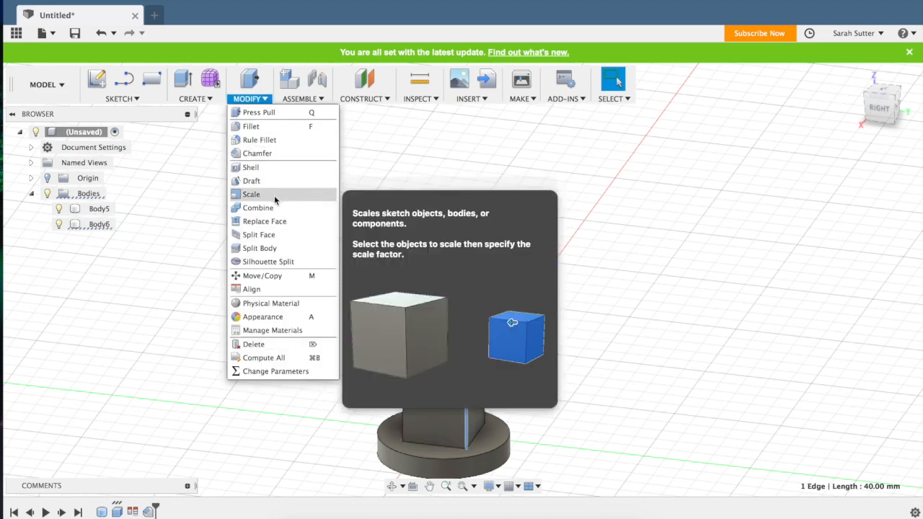
click(266, 153)
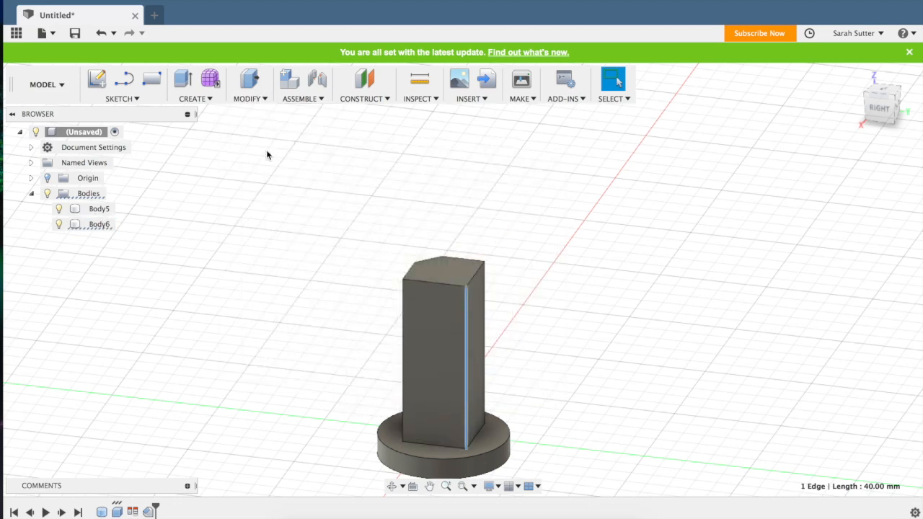
click(699, 249)
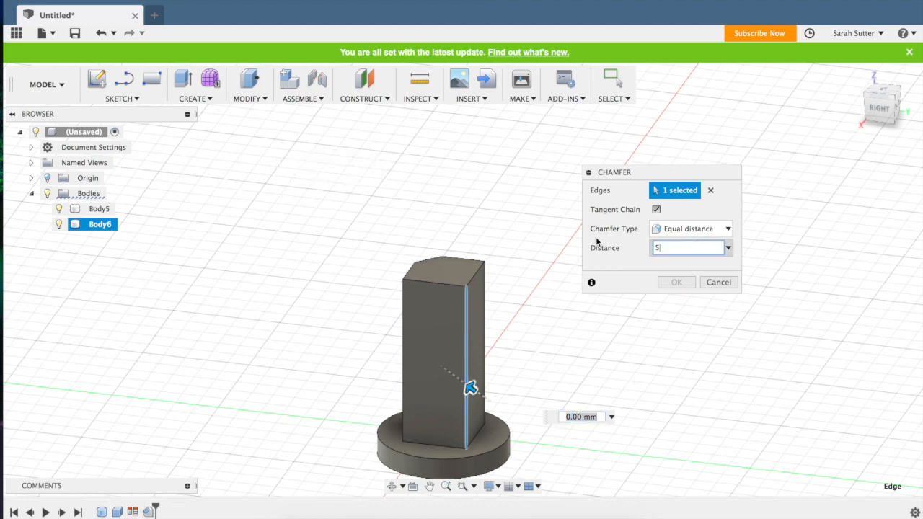
text(5mm)
key(Return)
click(675, 283)
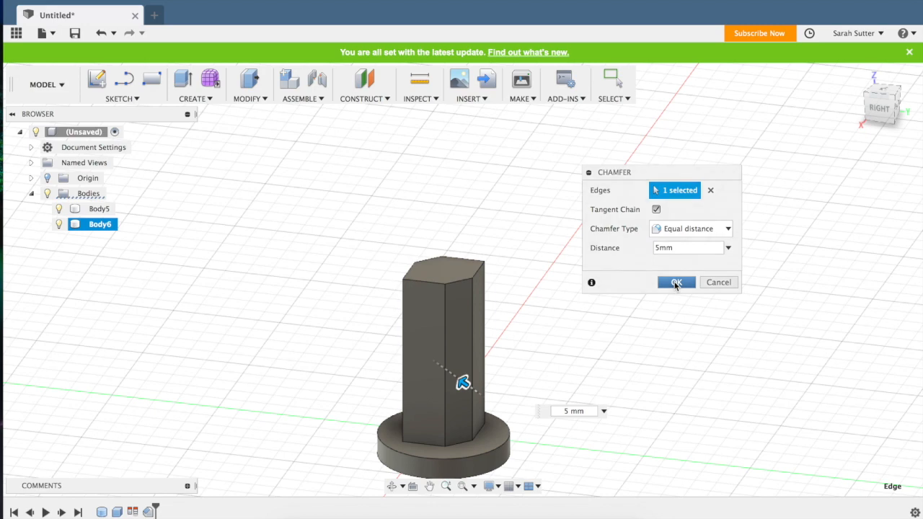
Step: Create a sphere about 25.5 mm in diameter at the centre of the column's top face, using the New Body operation
click(881, 93)
click(195, 98)
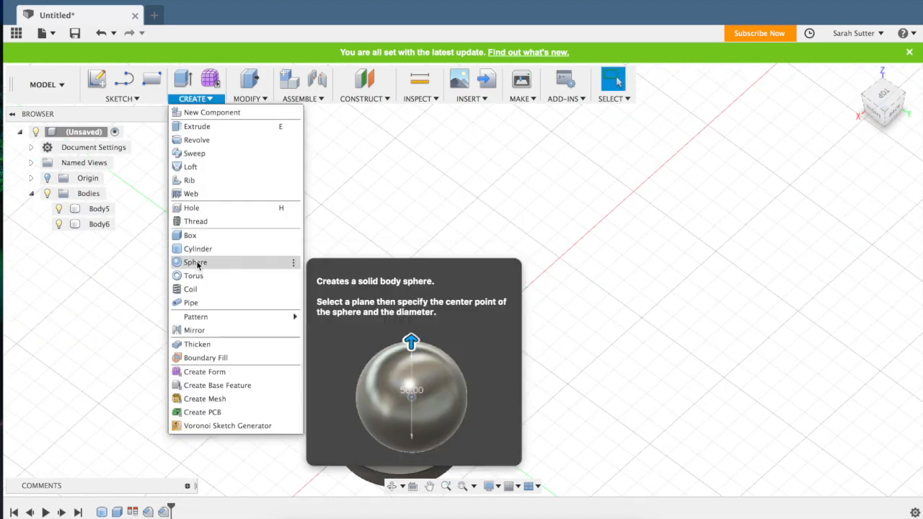
click(195, 262)
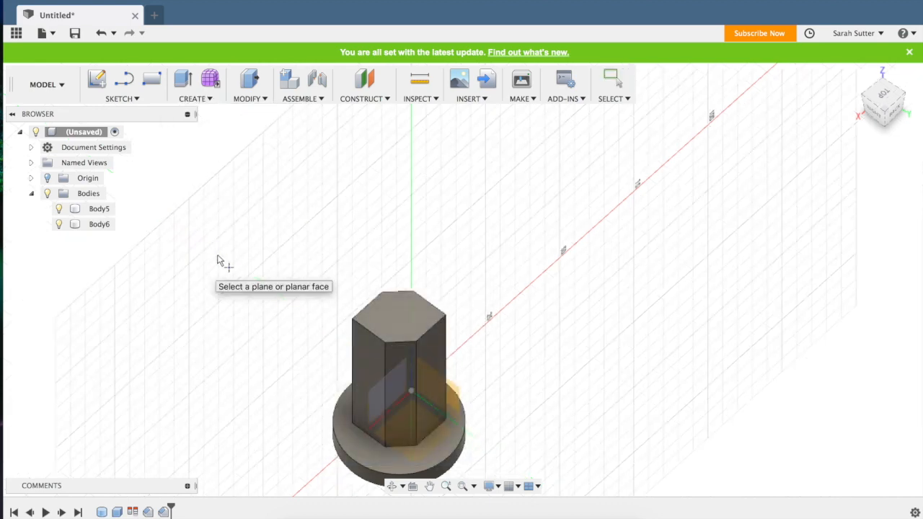
click(399, 317)
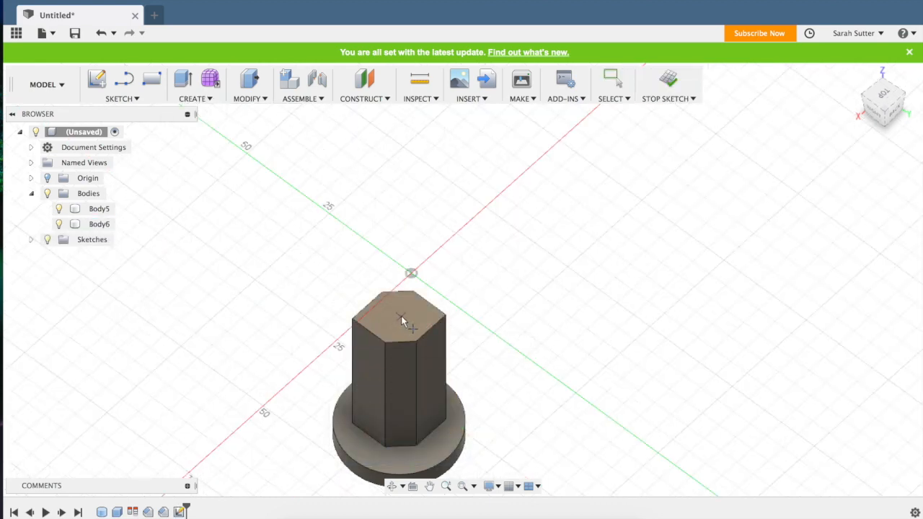
click(399, 318)
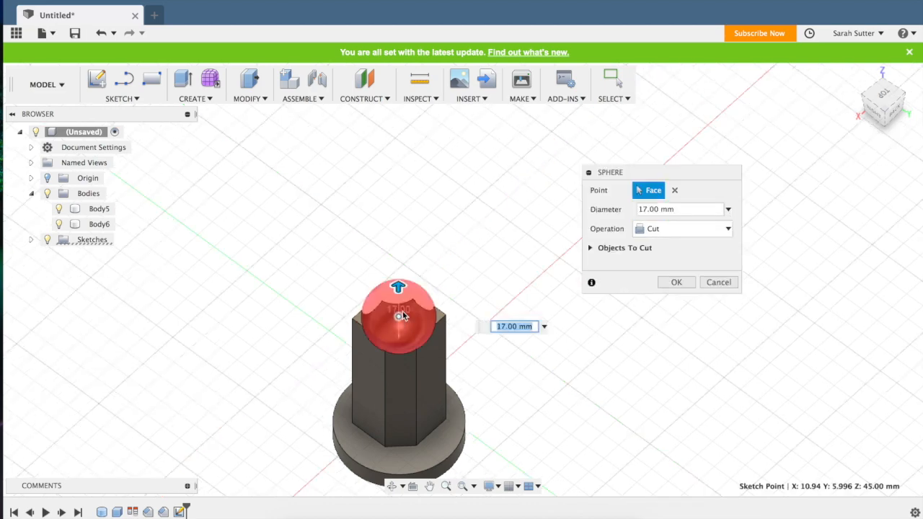
drag(398, 285, 398, 274)
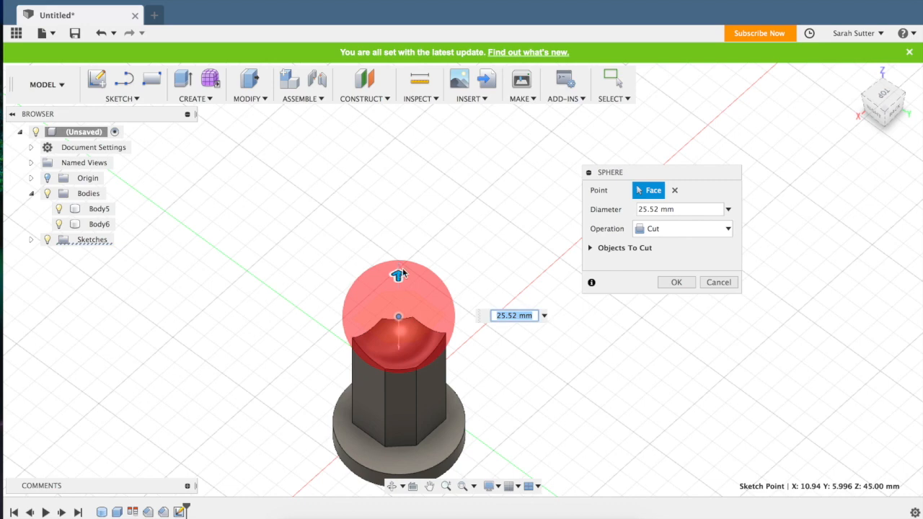
click(670, 228)
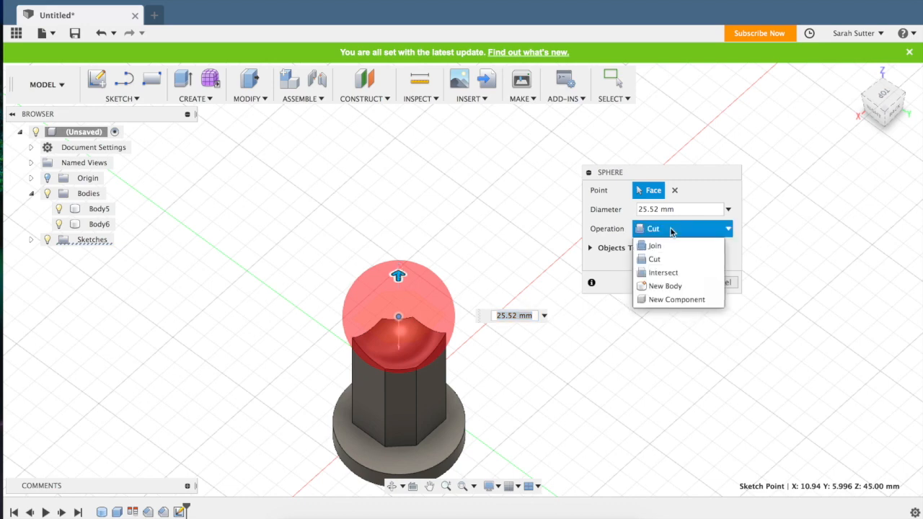
click(664, 286)
click(676, 264)
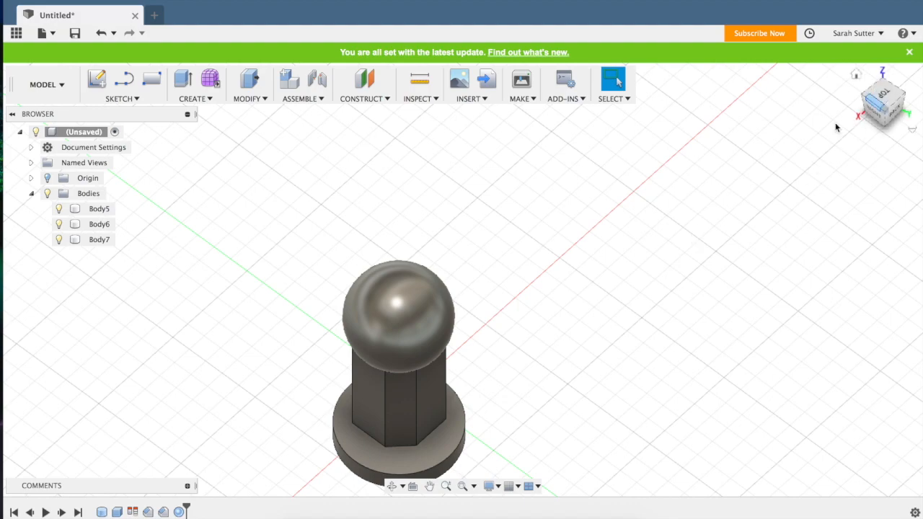
Step: Move the sphere body about 6.8 mm straight down into the column
click(429, 290)
mouse_move(887, 121)
mouse_down()
mouse_move(859, 87)
mouse_move(861, 105)
mouse_move(872, 93)
mouse_move(891, 99)
mouse_up()
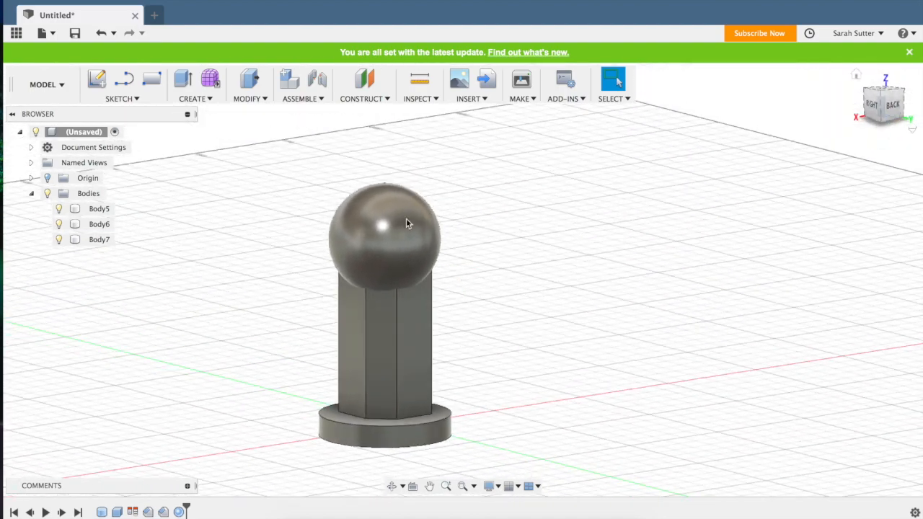
key(m)
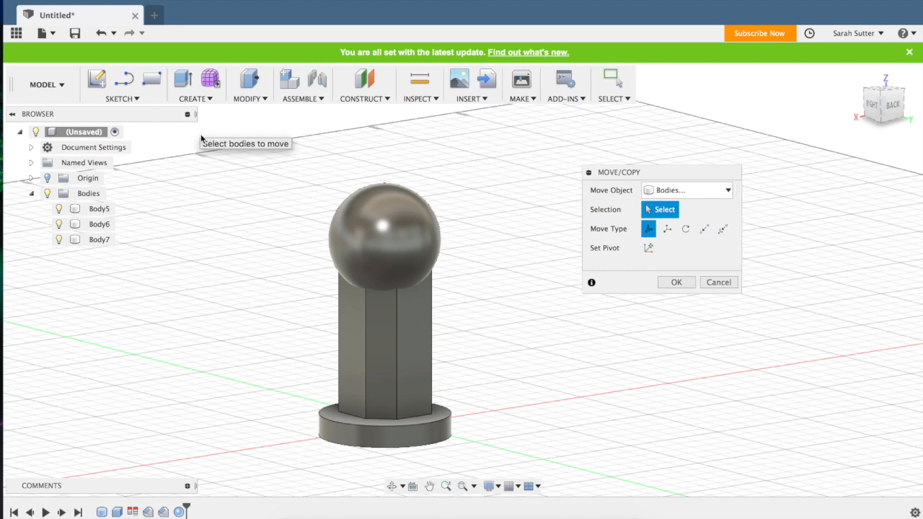
click(395, 223)
drag(386, 203, 390, 231)
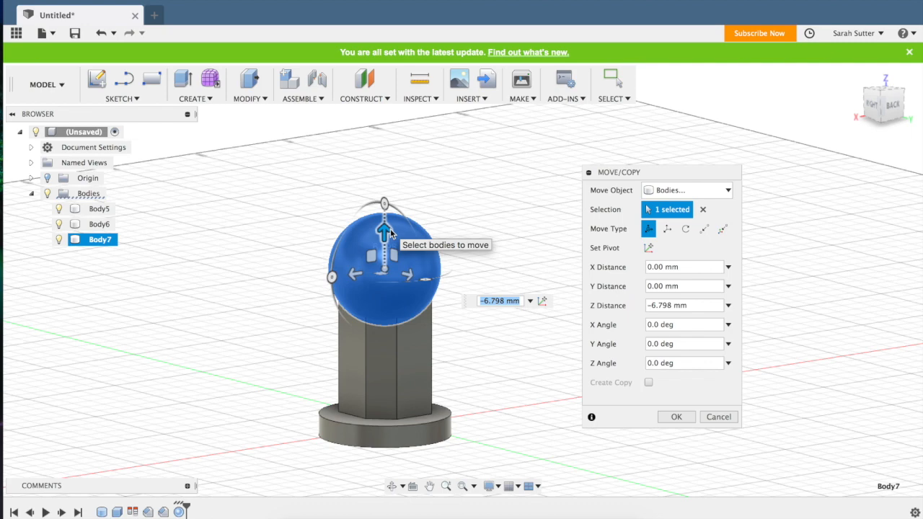
key(Return)
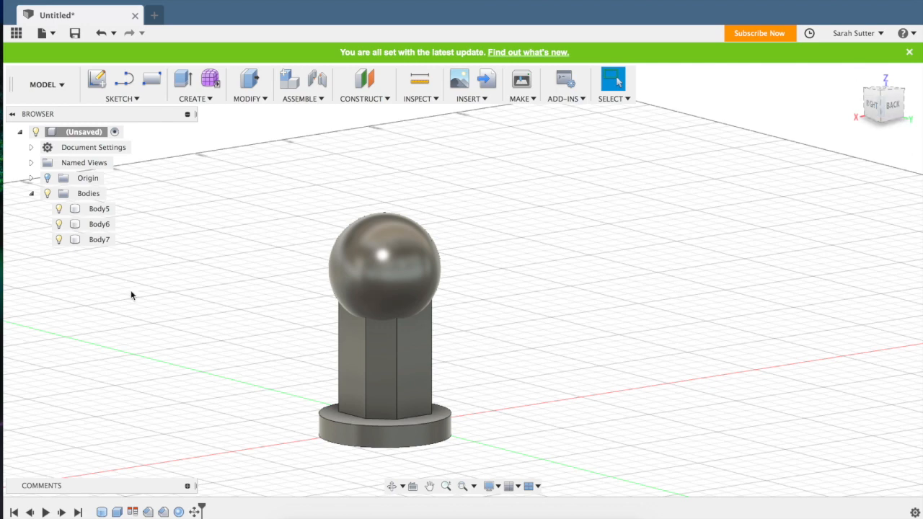
Step: Create a copy of the top sphere, using Move/Copy with Bodies as the move object
click(209, 98)
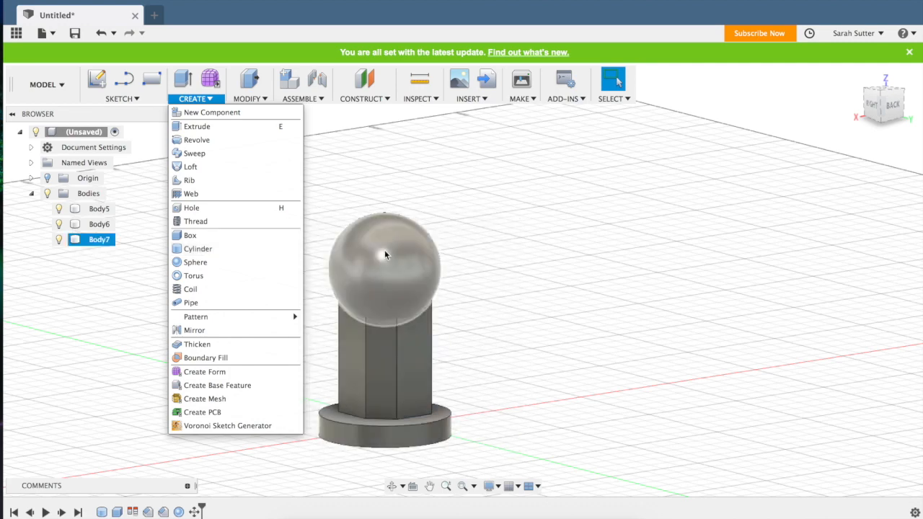
click(384, 250)
click(384, 250)
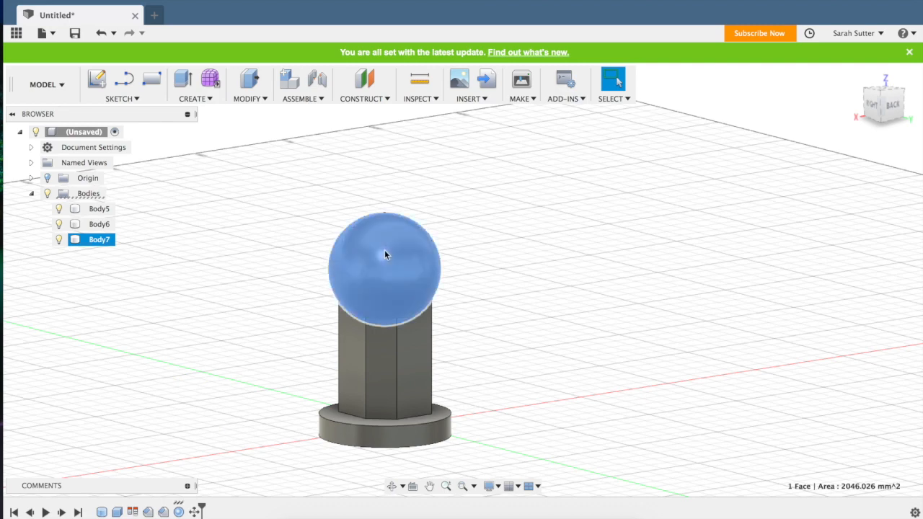
key(m)
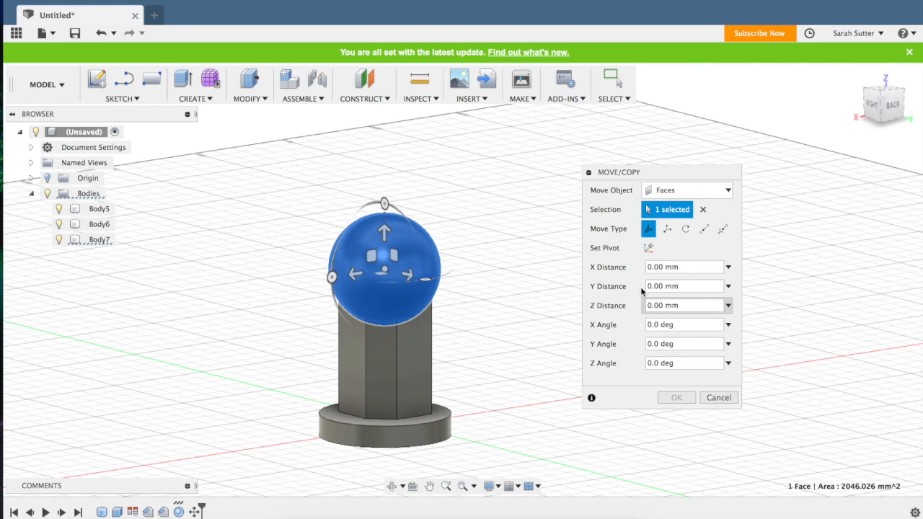
click(685, 191)
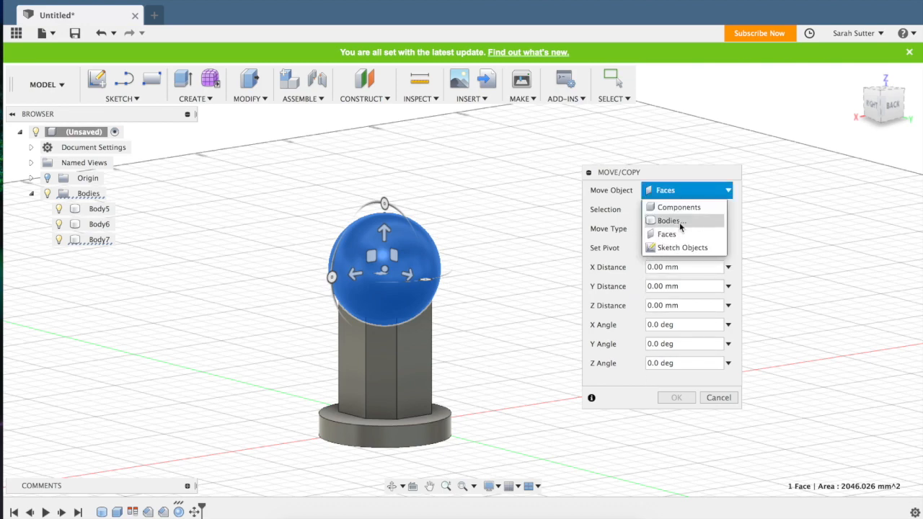
click(679, 222)
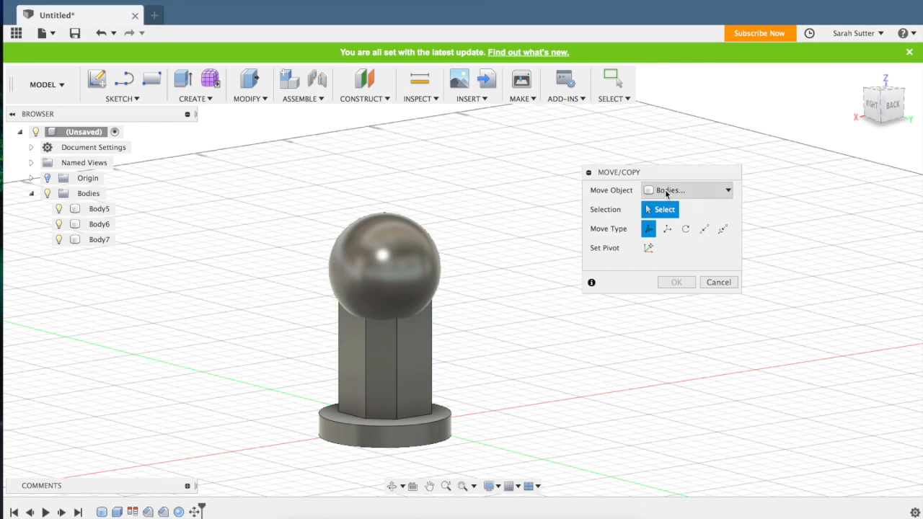
click(667, 191)
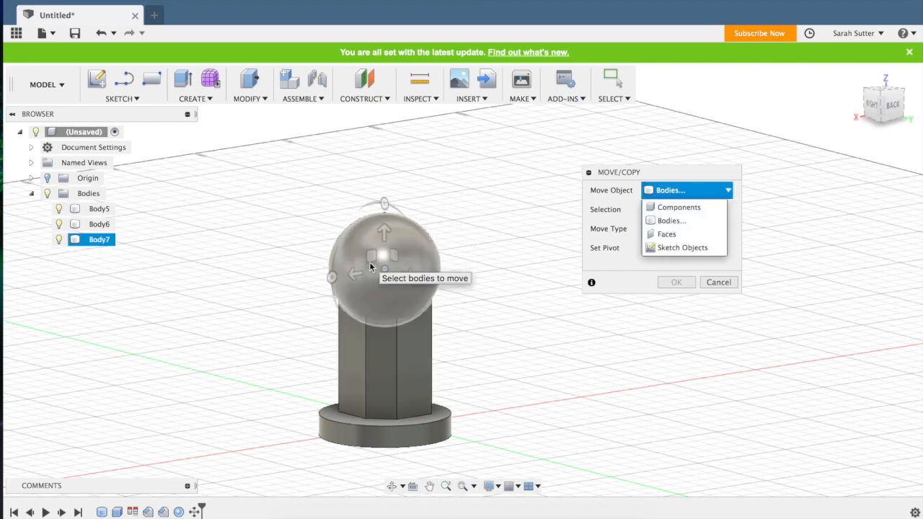
click(370, 262)
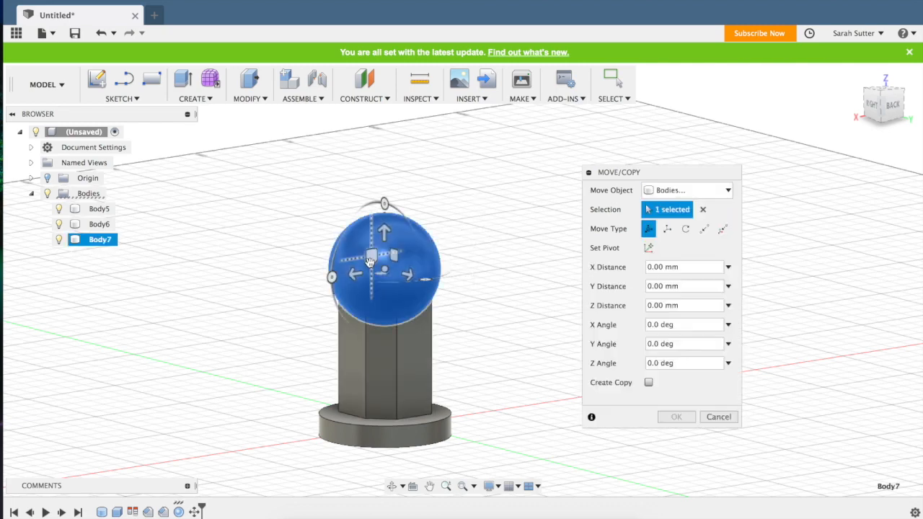
click(648, 383)
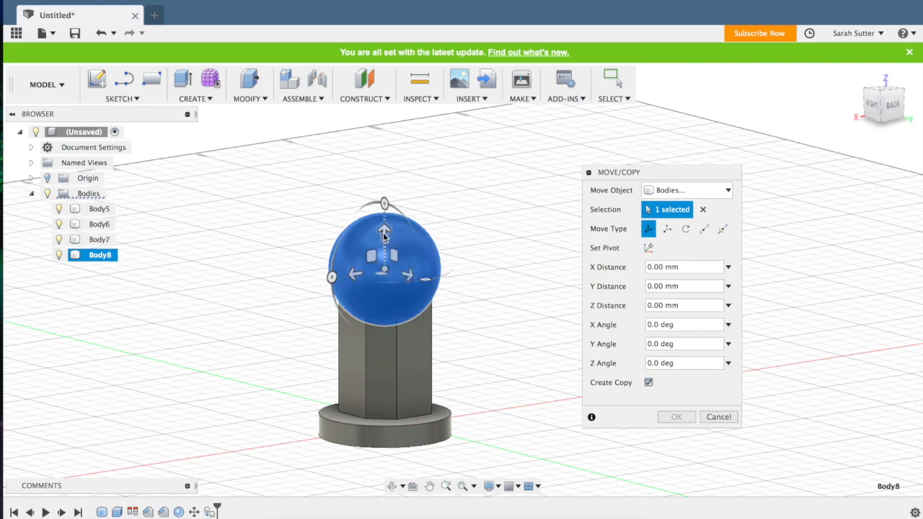
Step: Lower the sphere copy to about the column's mid-height and shift it about 20 mm along X to the column's side
drag(383, 232, 383, 314)
drag(354, 360, 286, 376)
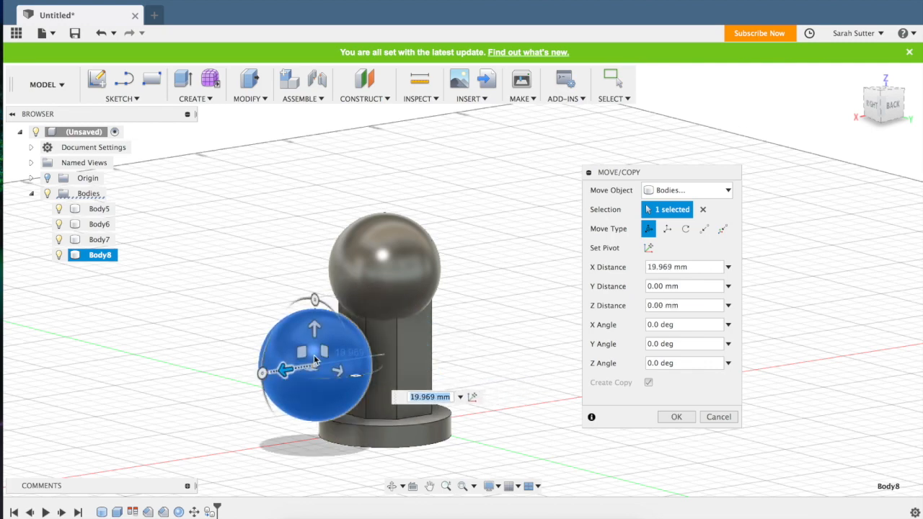
click(887, 91)
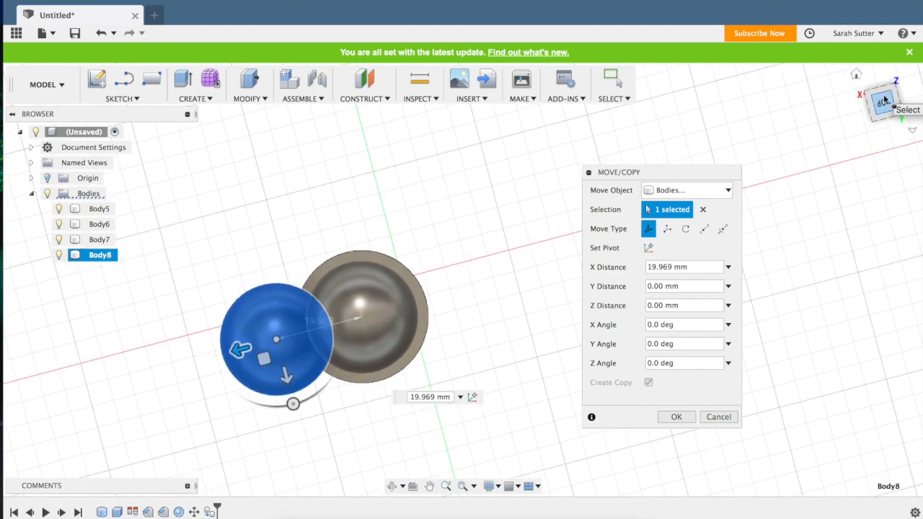
click(676, 417)
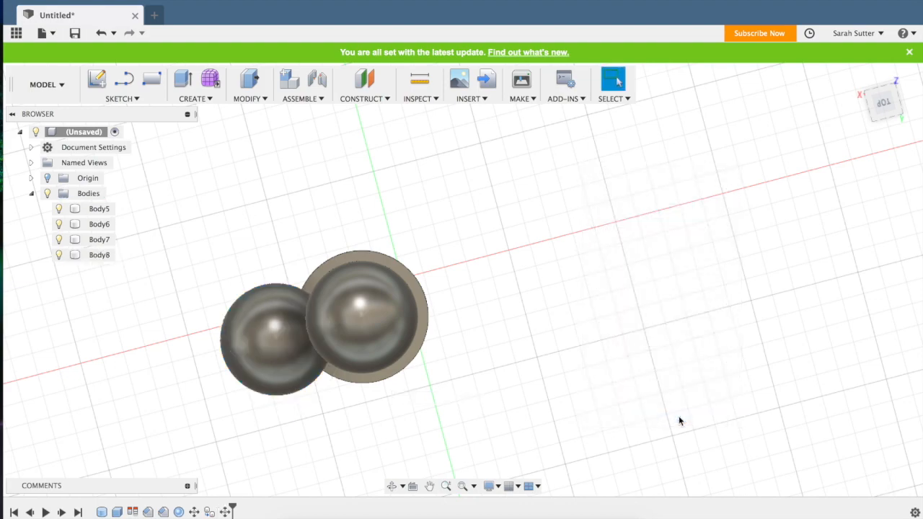
Step: Move the lower sphere body about 5 mm back along X so it overlaps the column more deeply
mouse_move(892, 118)
mouse_down()
mouse_move(864, 71)
mouse_move(828, 66)
mouse_move(799, 80)
mouse_move(751, 75)
mouse_move(768, 118)
mouse_move(721, 130)
mouse_move(729, 112)
mouse_up()
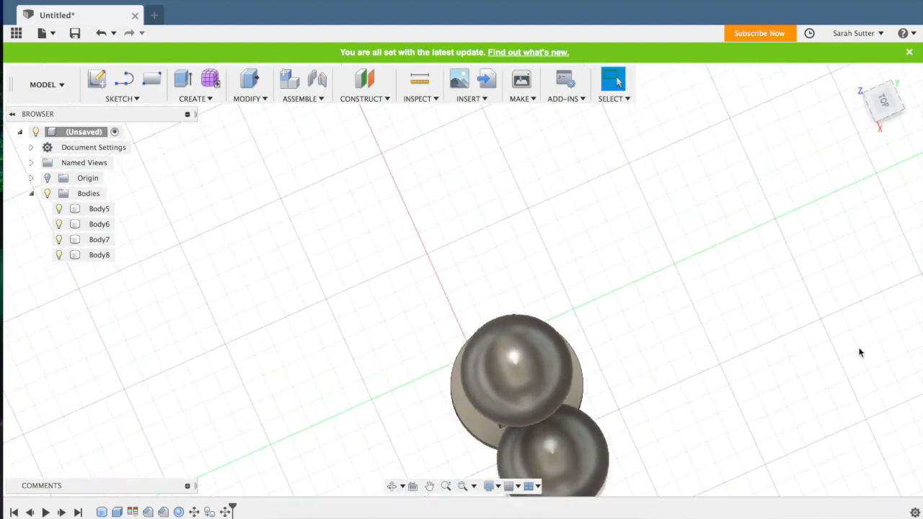
key(m)
click(581, 449)
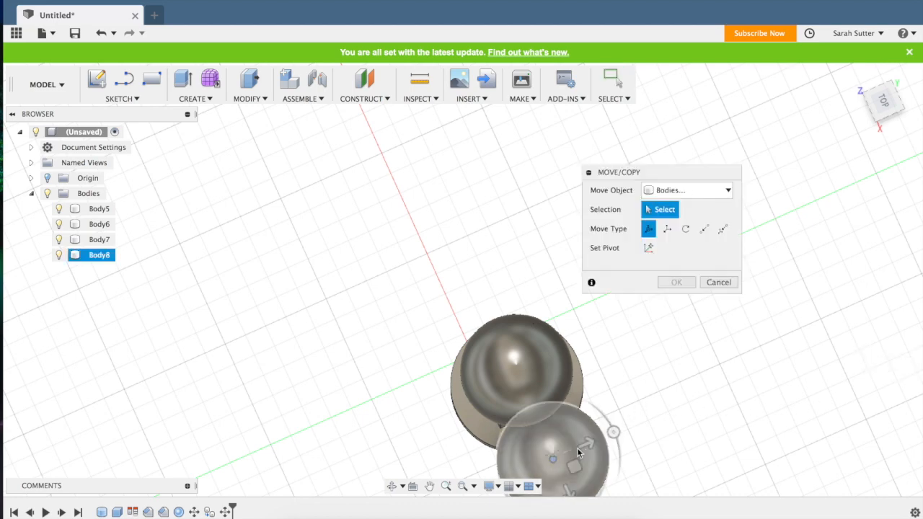
click(553, 458)
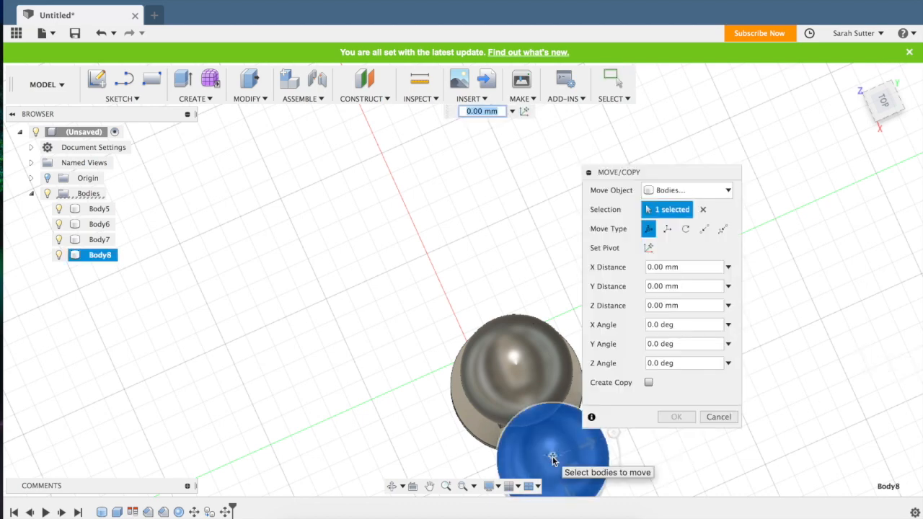
drag(568, 492, 556, 473)
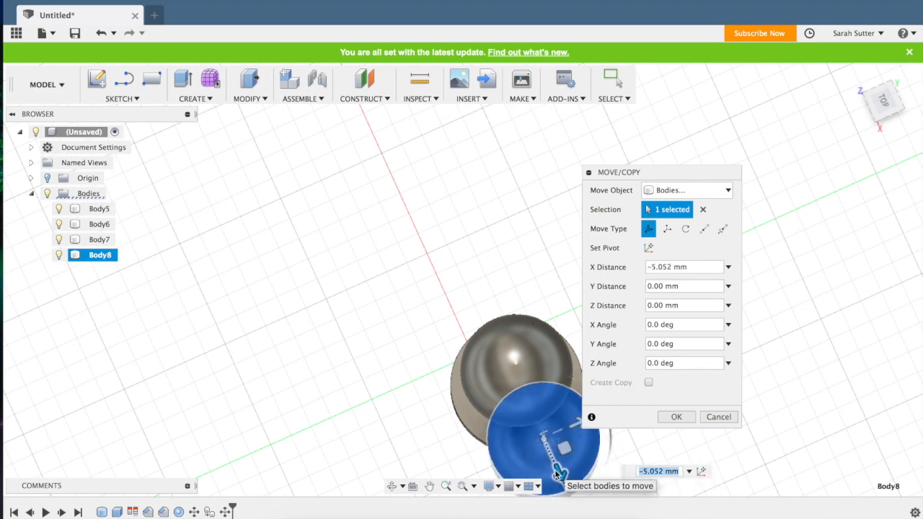
key(Return)
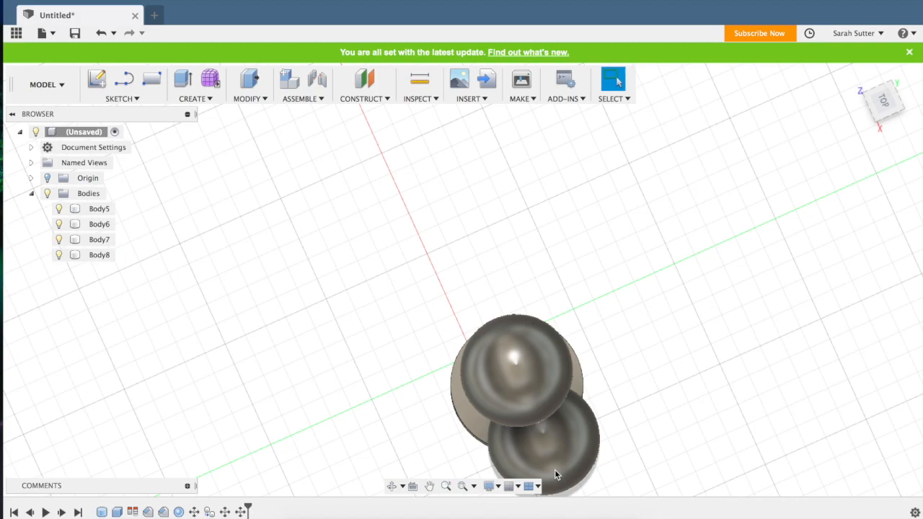
Step: Cut the lower sphere out of the column body with Combine, keeping the tool body
mouse_move(890, 112)
mouse_down()
mouse_move(883, 94)
mouse_move(629, 42)
mouse_move(700, 44)
mouse_up()
click(362, 337)
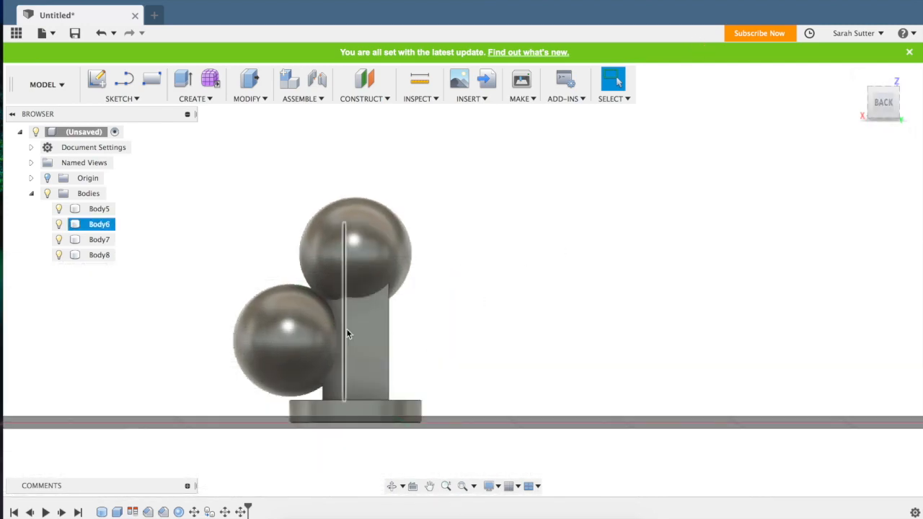
click(417, 334)
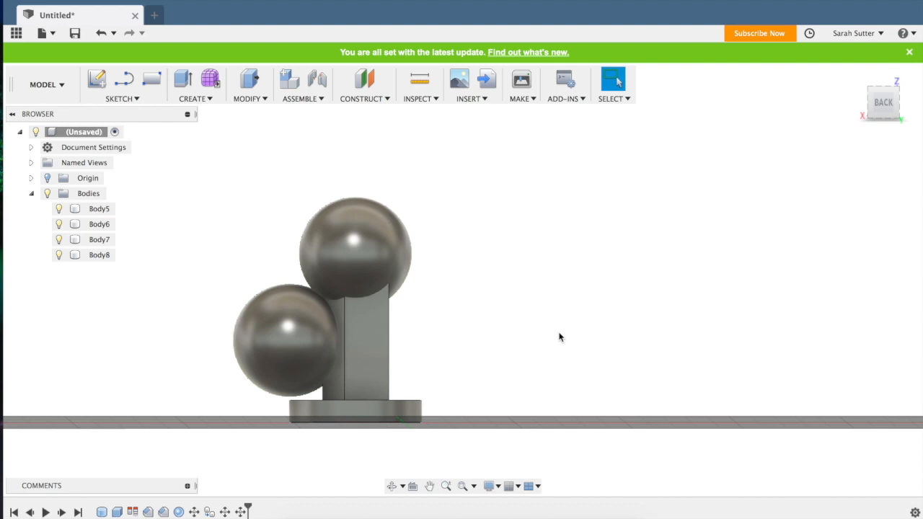
click(252, 99)
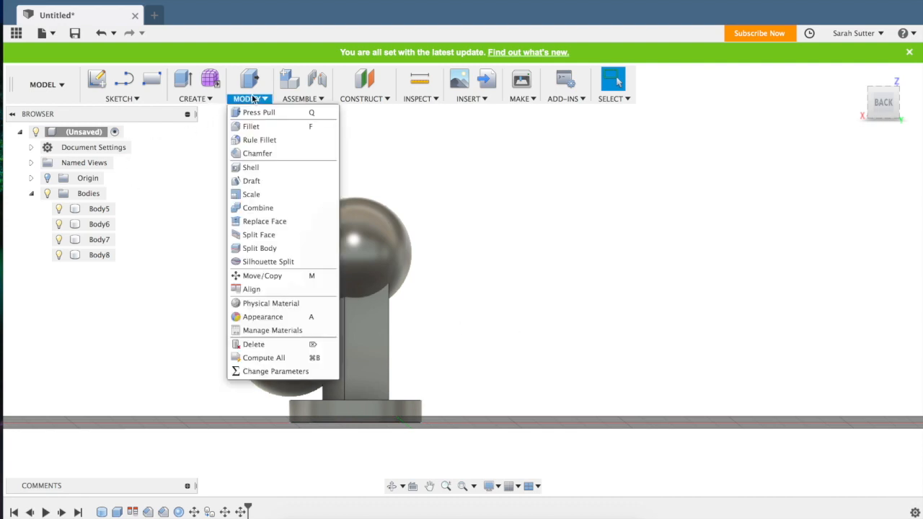
click(261, 206)
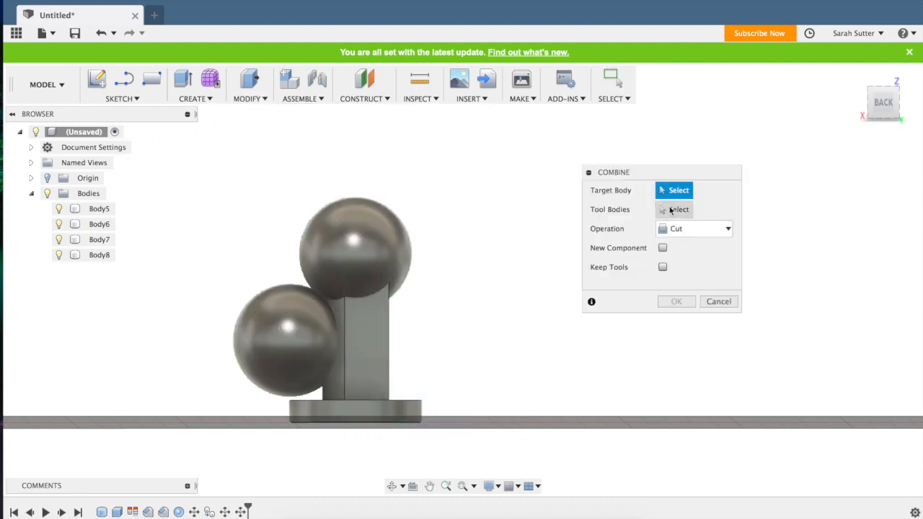
click(371, 342)
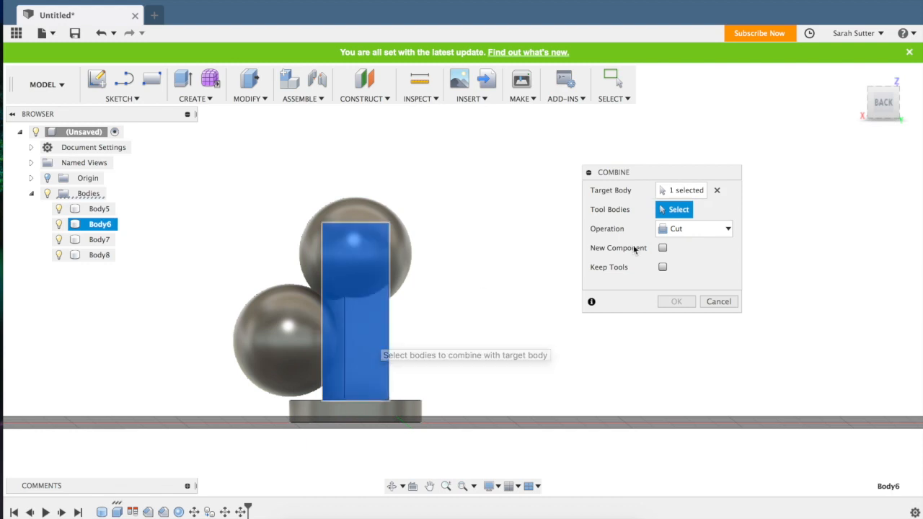
click(264, 336)
click(258, 337)
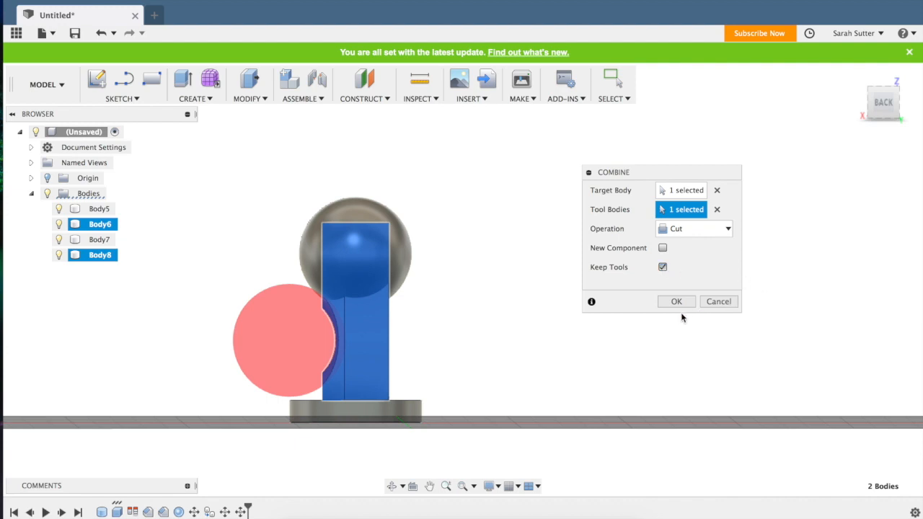
click(677, 301)
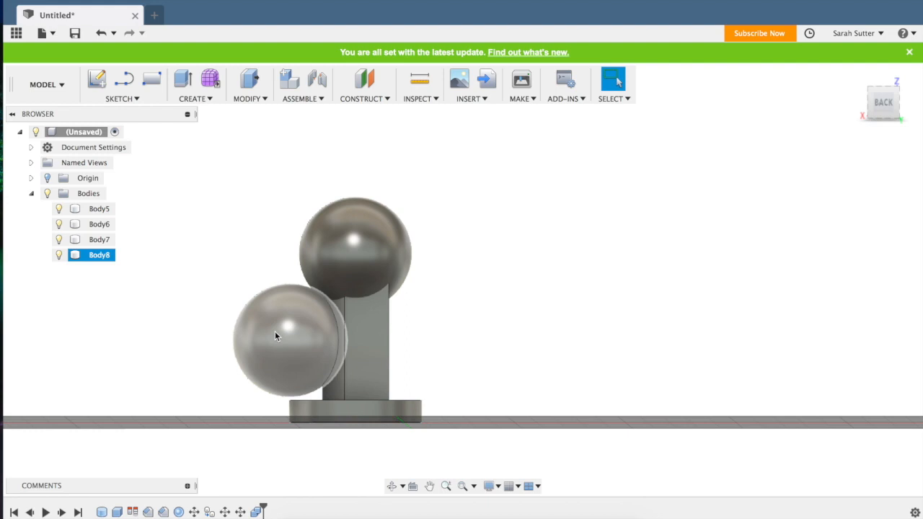
Step: Move the lower sphere body about -27.9 mm along X so it overlaps the column's opposite side
key(m)
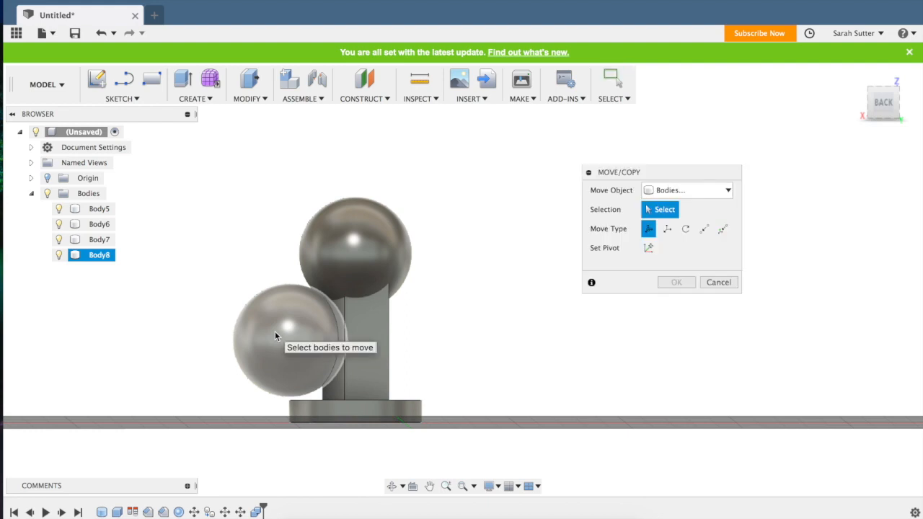
click(275, 331)
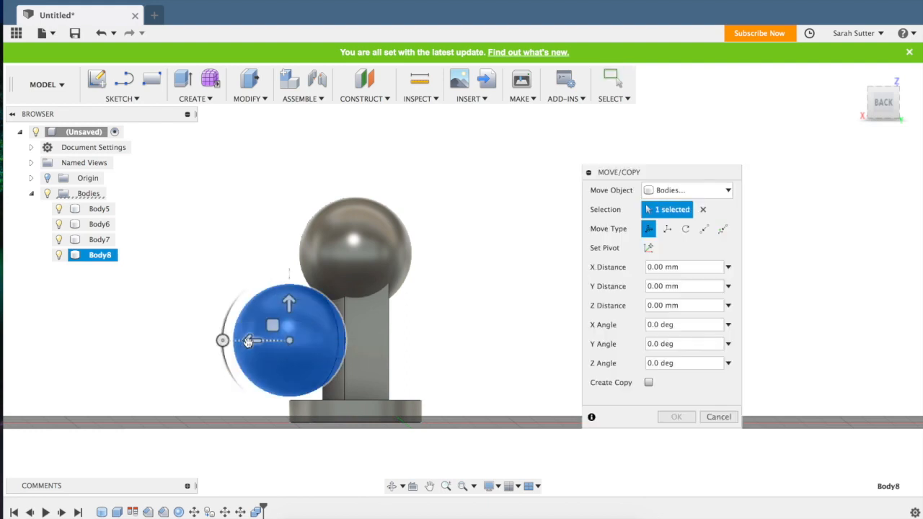
drag(254, 340, 372, 341)
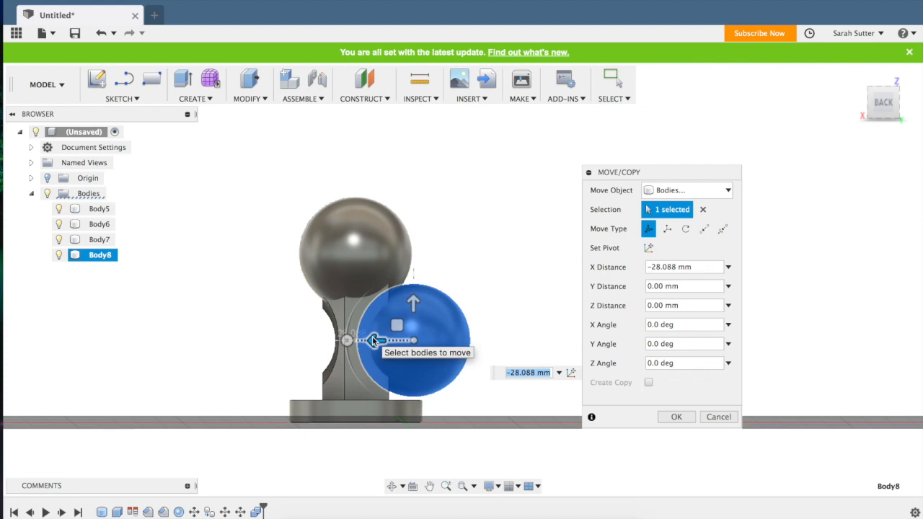
drag(373, 340, 371, 336)
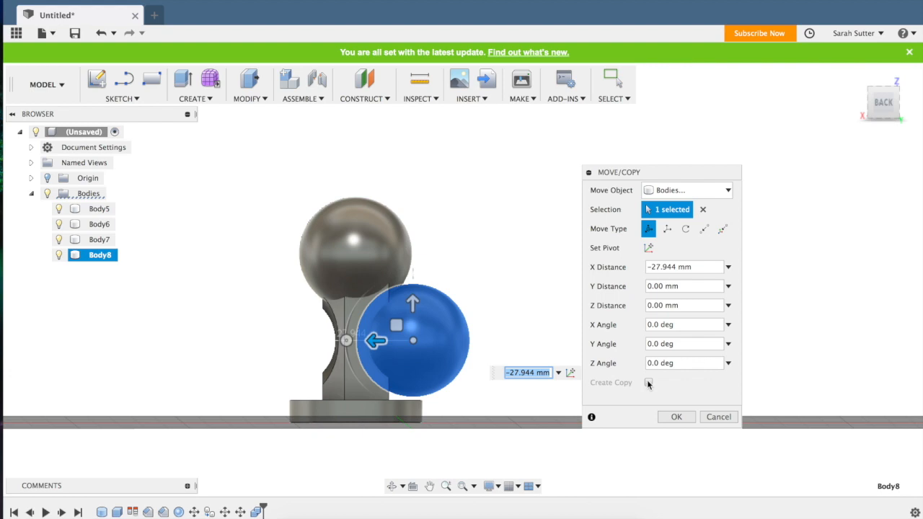
click(675, 417)
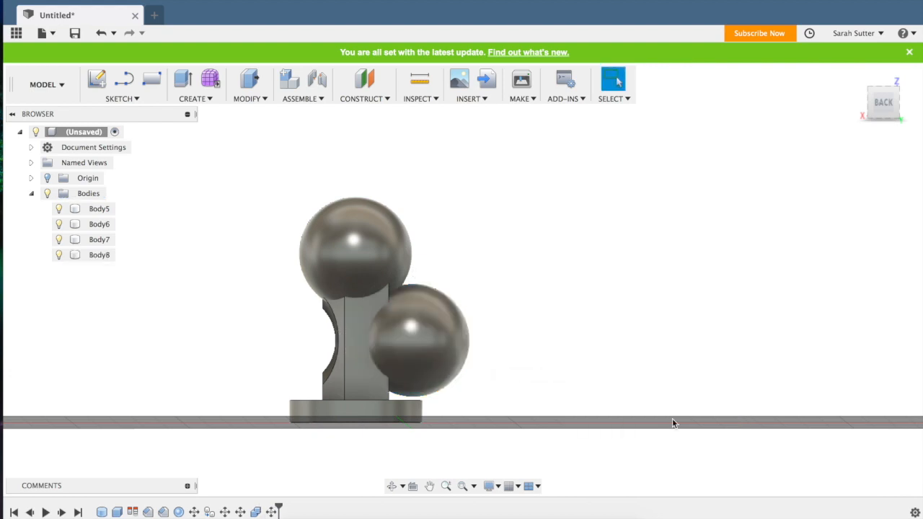
Step: Cut the repositioned sphere out of the column's uncut side with Combine, keeping the tool body
click(263, 101)
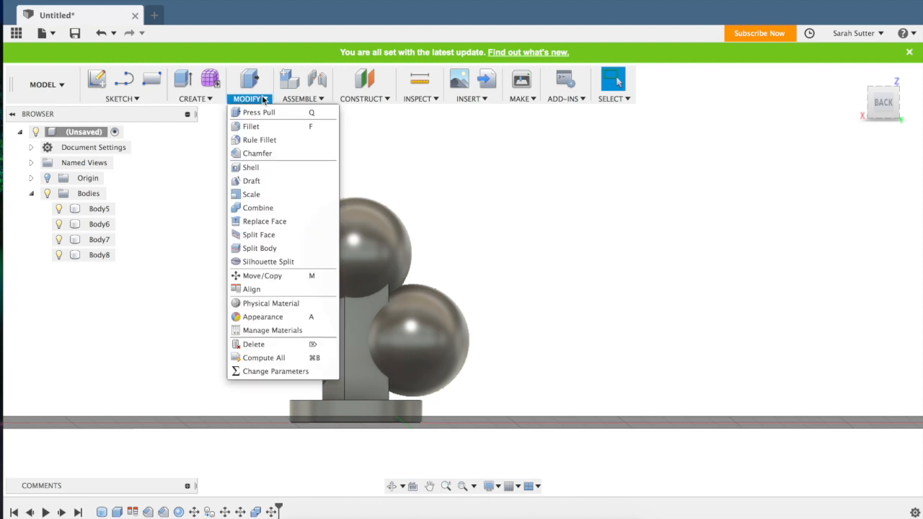
click(264, 208)
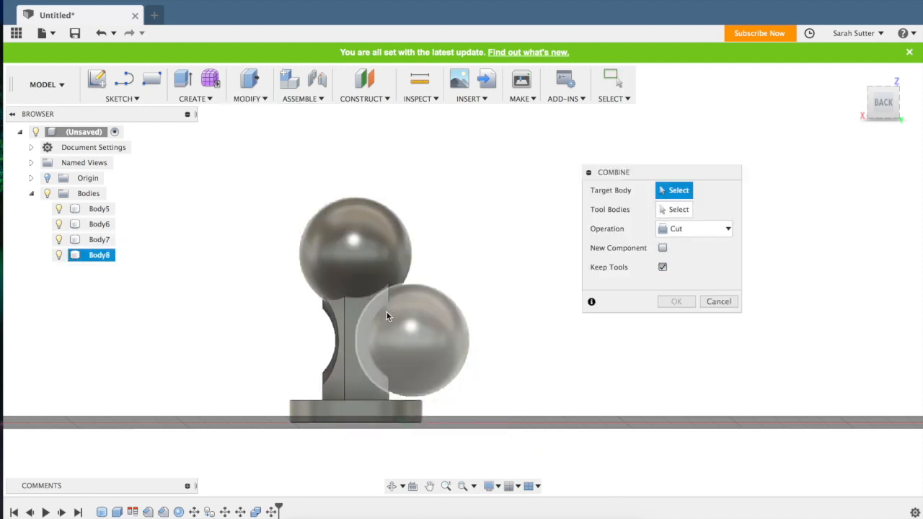
click(358, 318)
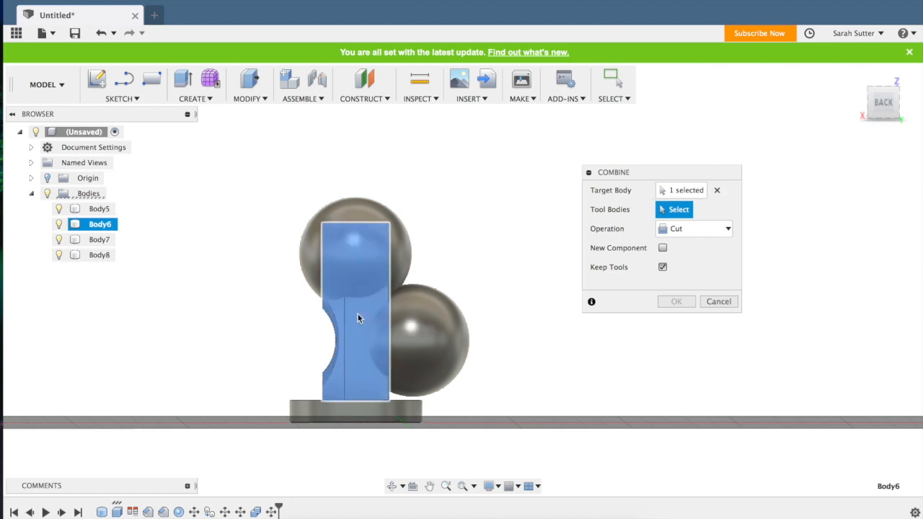
click(420, 329)
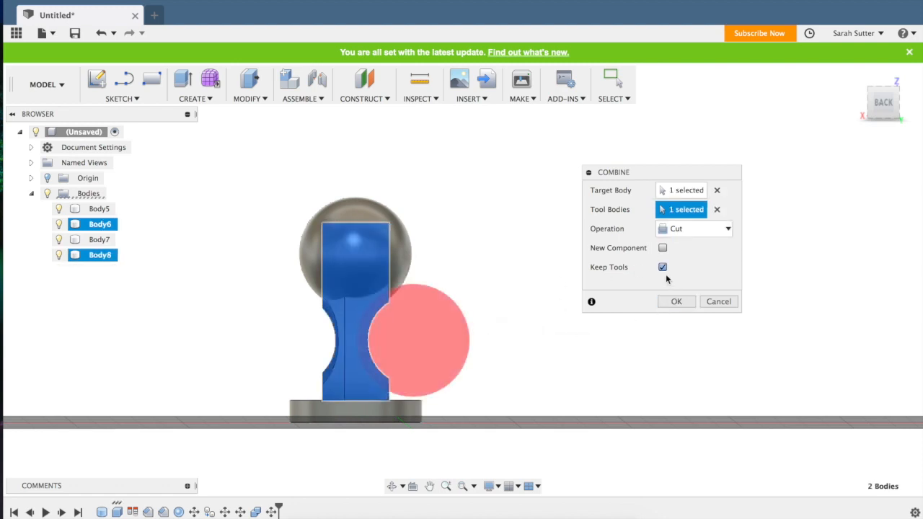
click(677, 305)
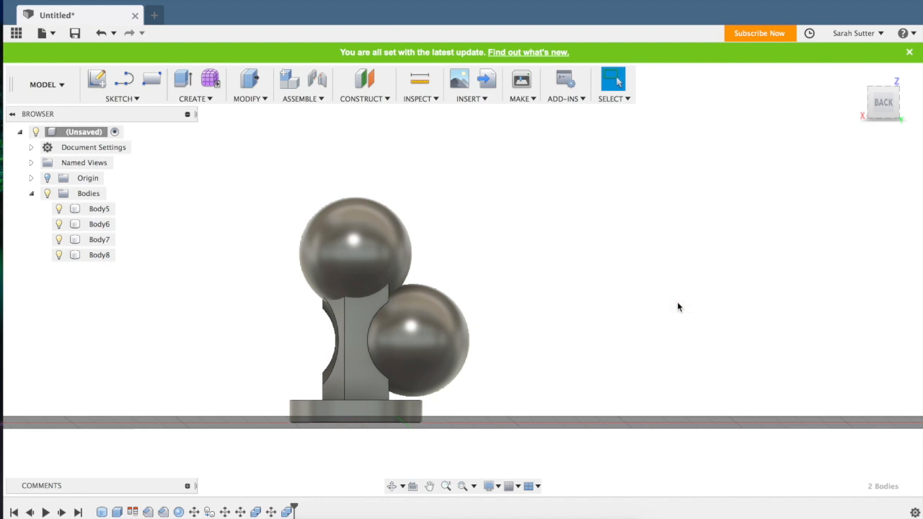
Step: Hide the lower sphere body that served as the cutting tool for the column's side cut-outs
key(m)
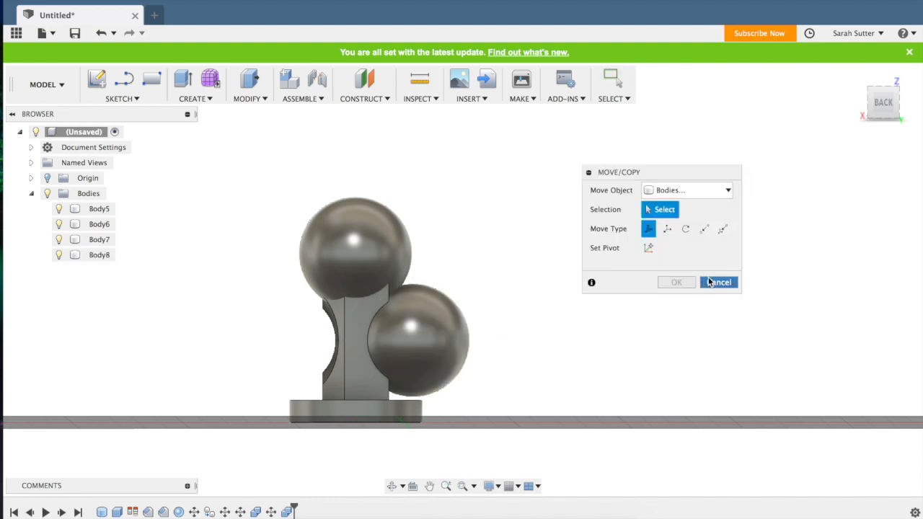
click(714, 282)
click(65, 258)
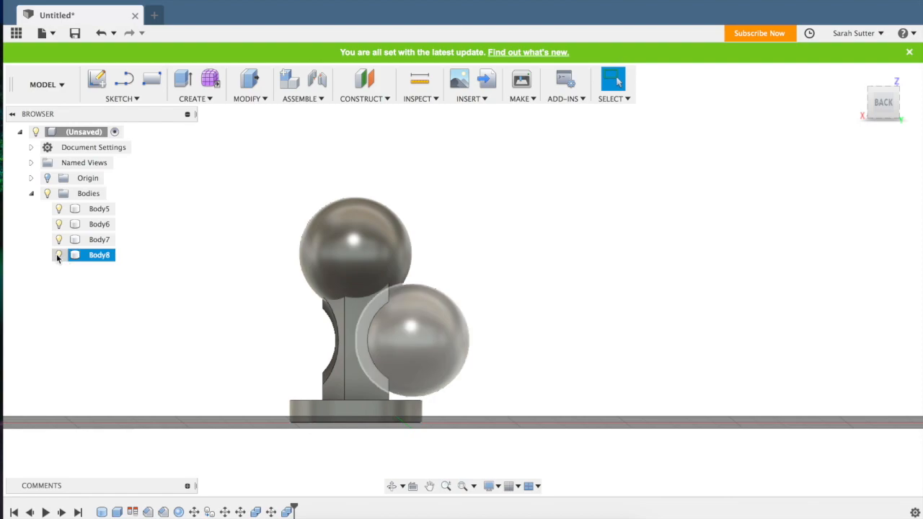
click(58, 256)
Step: Fillet the top outer edge of the cylindrical base with a constant radius of about 2.775 mm
mouse_move(883, 112)
mouse_down()
mouse_move(886, 97)
mouse_move(878, 167)
mouse_up()
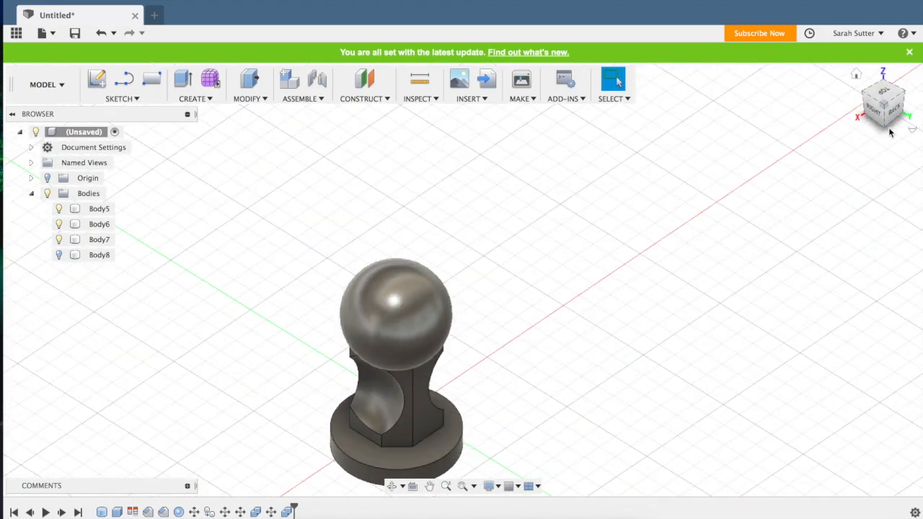
mouse_move(891, 110)
mouse_down()
mouse_move(859, 88)
mouse_move(733, 60)
mouse_move(715, 67)
mouse_move(713, 91)
mouse_move(682, 83)
mouse_move(788, 95)
mouse_move(822, 62)
mouse_move(843, 77)
mouse_move(905, 83)
mouse_move(886, 106)
mouse_up()
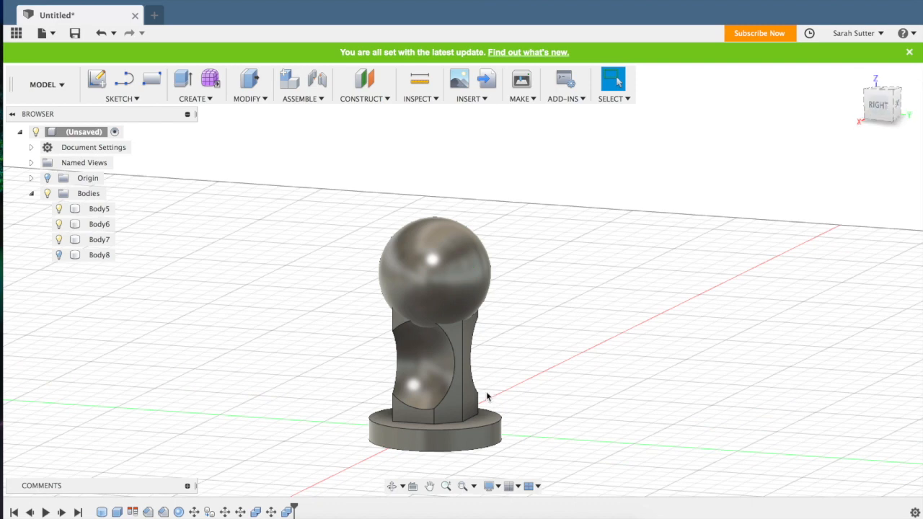
click(472, 431)
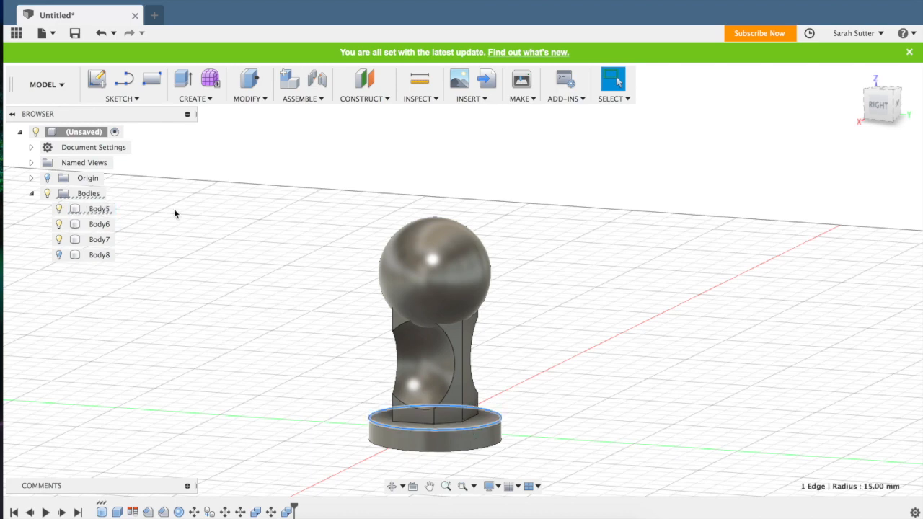
click(265, 101)
click(258, 126)
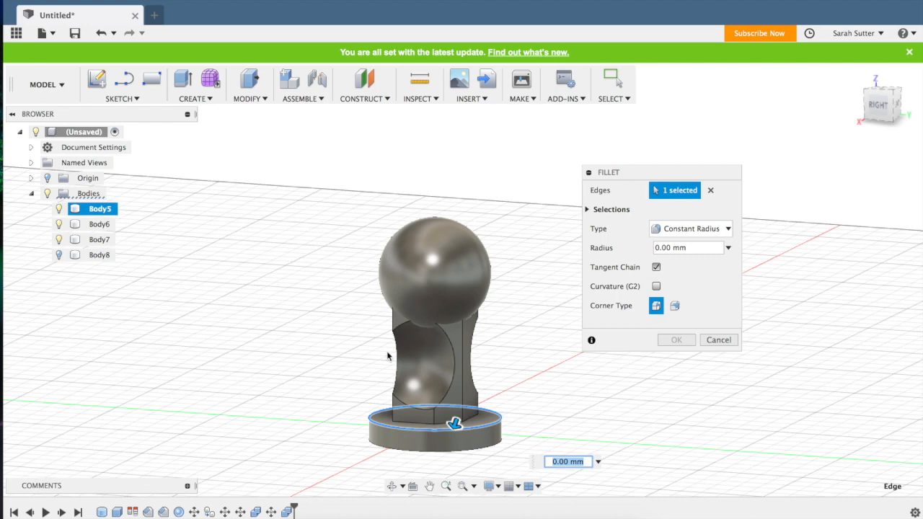
drag(454, 424, 454, 426)
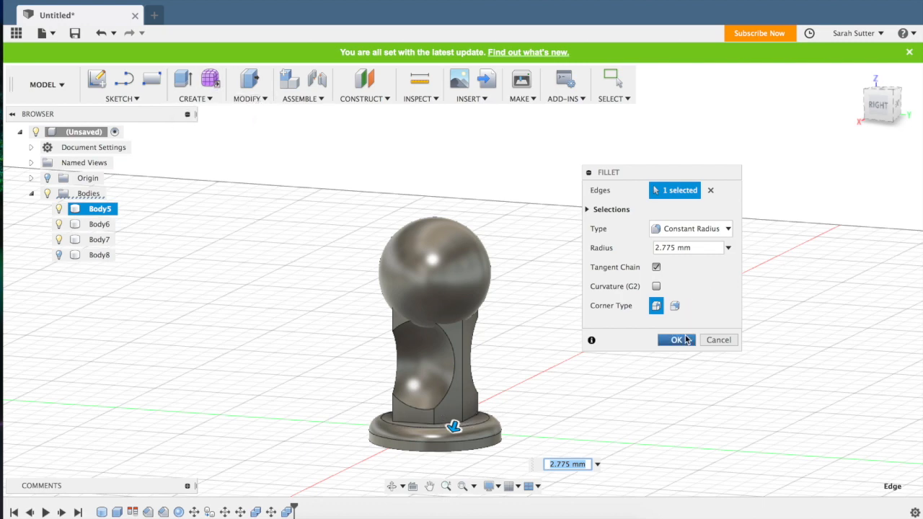
click(674, 339)
Step: Chamfer two vertical edges of the column body by an equal distance of about 3.9 mm
click(463, 372)
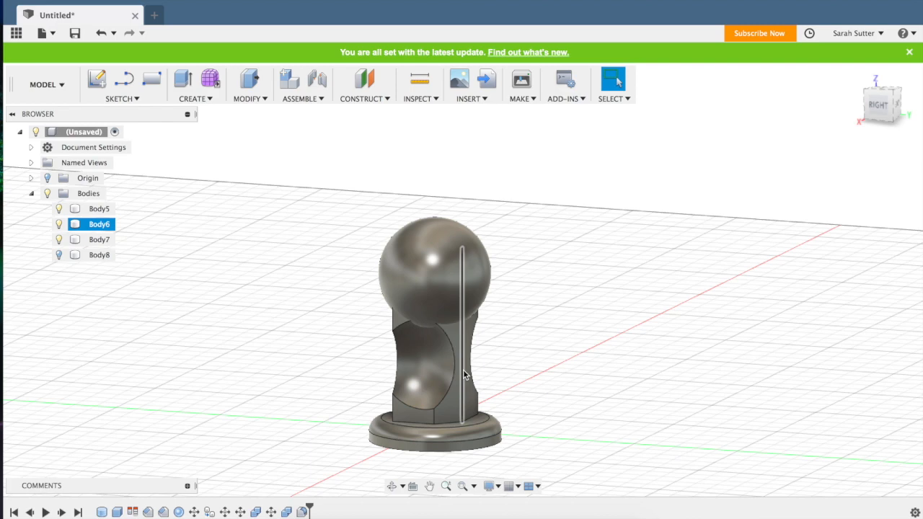
click(463, 371)
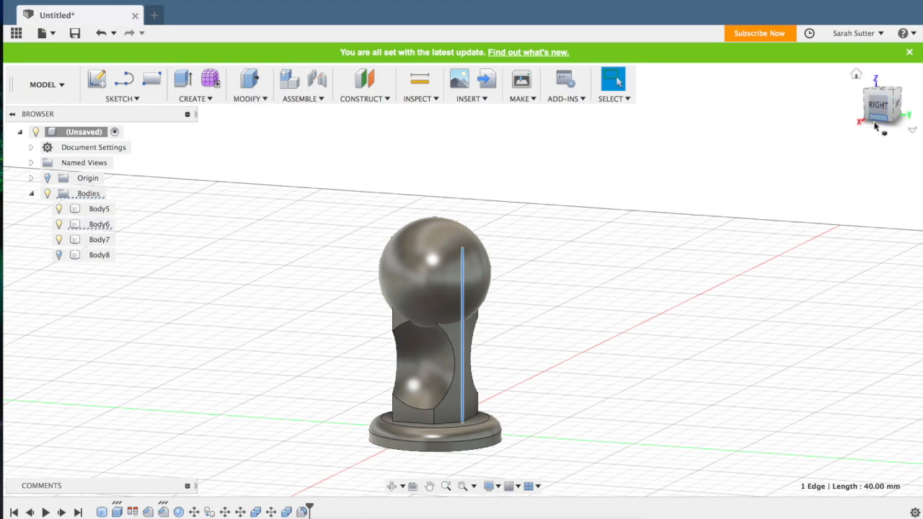
mouse_move(885, 116)
mouse_down()
mouse_move(902, 119)
mouse_move(33, 118)
mouse_move(78, 116)
mouse_up()
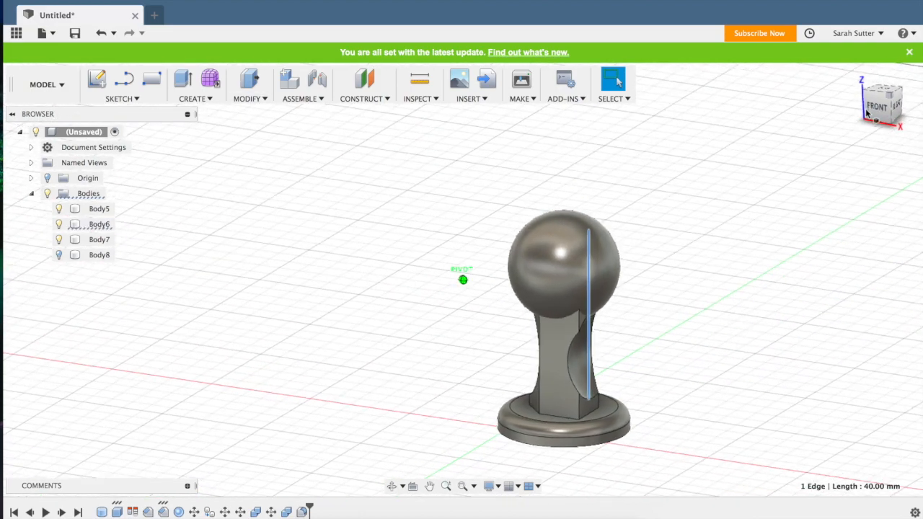
click(542, 333)
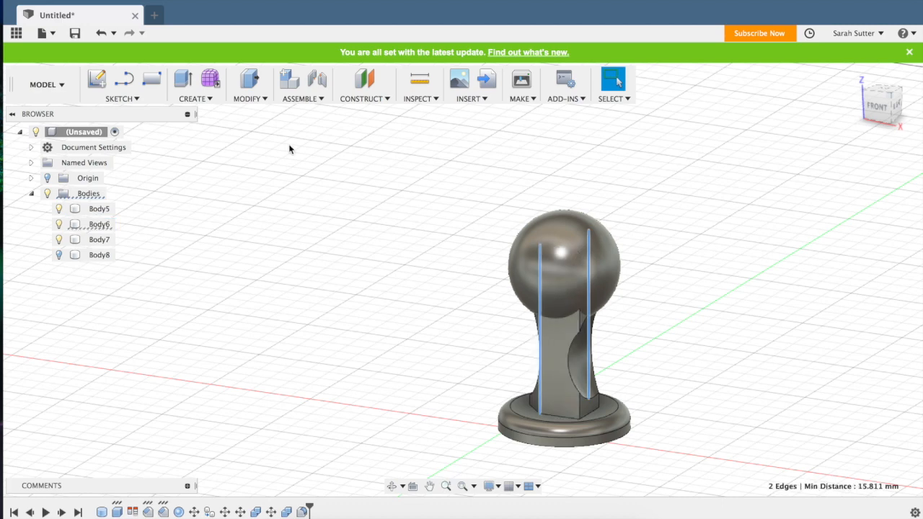
click(244, 99)
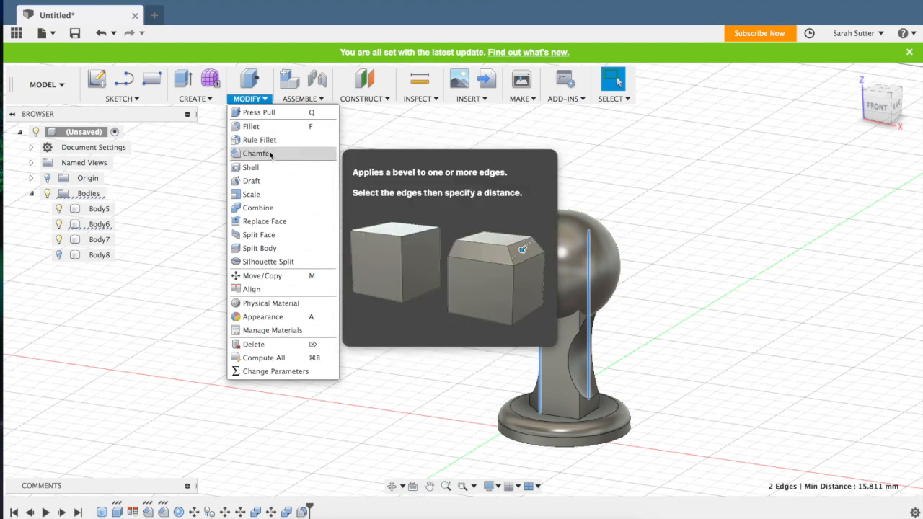
click(259, 153)
drag(537, 330, 535, 328)
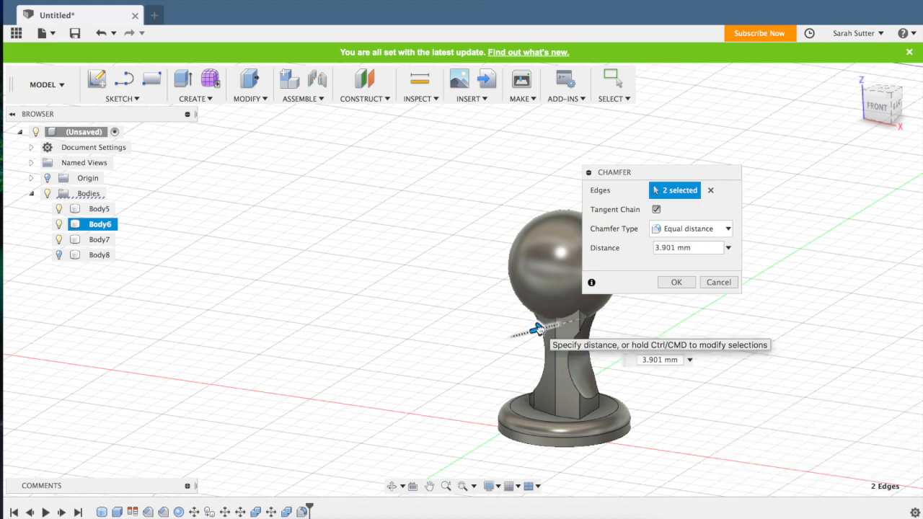
click(676, 282)
mouse_move(882, 121)
mouse_down()
mouse_move(814, 116)
mouse_move(775, 130)
mouse_move(692, 105)
mouse_move(628, 99)
mouse_move(526, 138)
mouse_move(567, 173)
mouse_move(563, 137)
mouse_move(545, 110)
mouse_up()
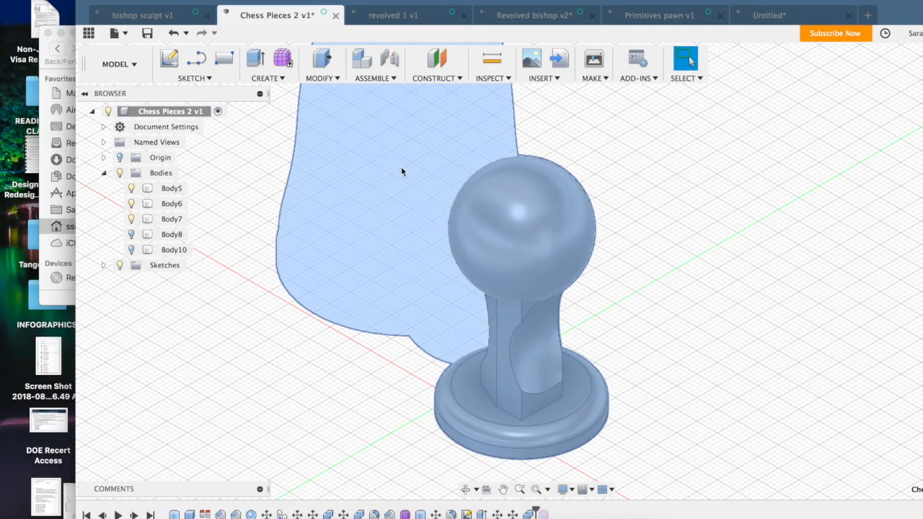
Step: Create a separate cylinder beside the chess piece on a vertical origin plane, about 18.8 mm in diameter and 15.7 mm long
click(658, 195)
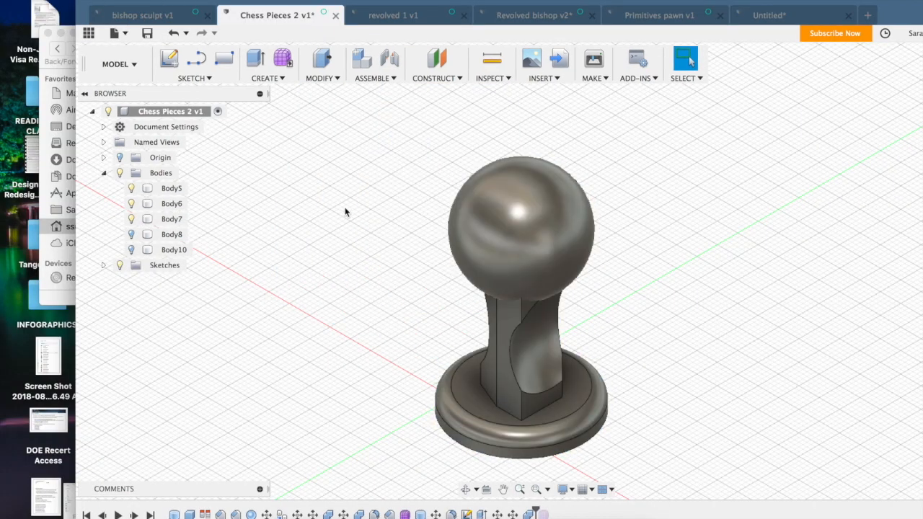
click(267, 78)
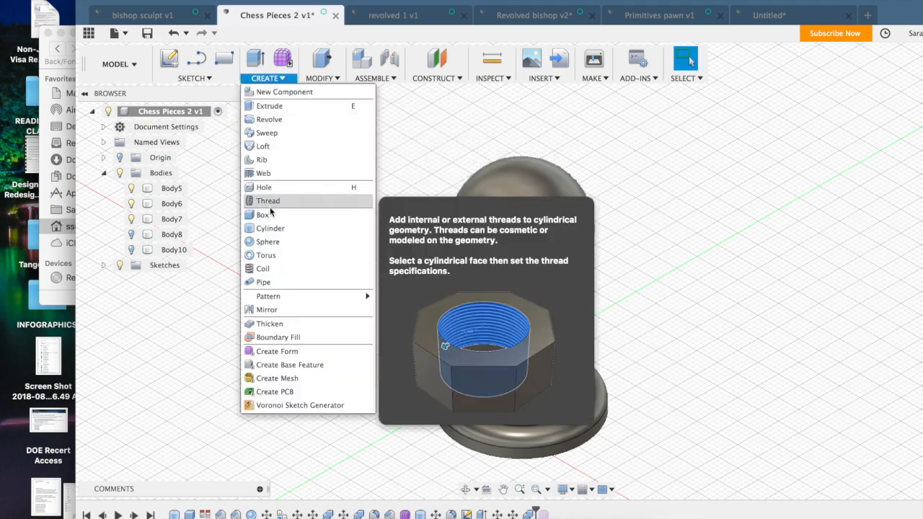
click(272, 229)
click(476, 382)
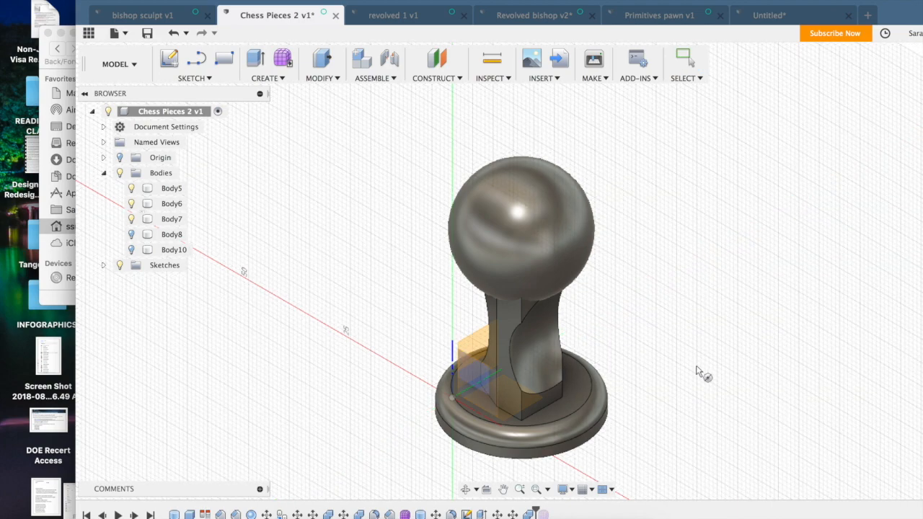
click(701, 367)
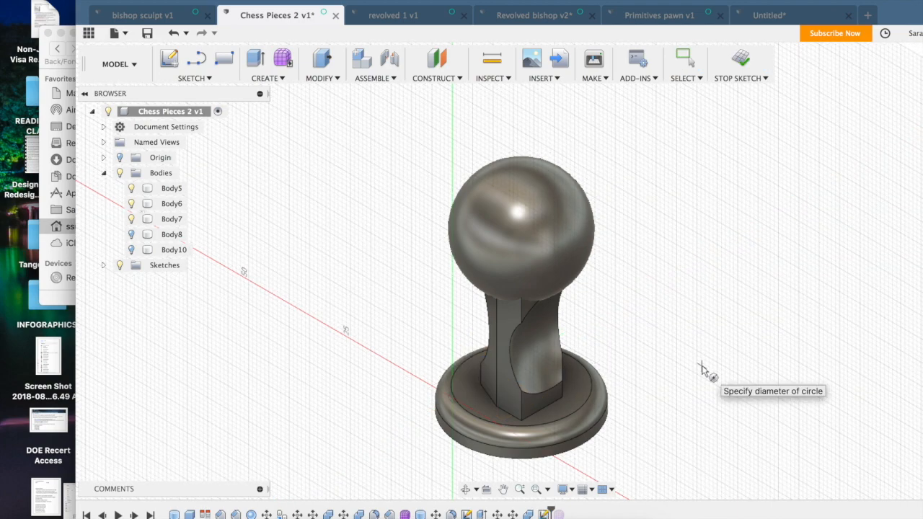
click(738, 372)
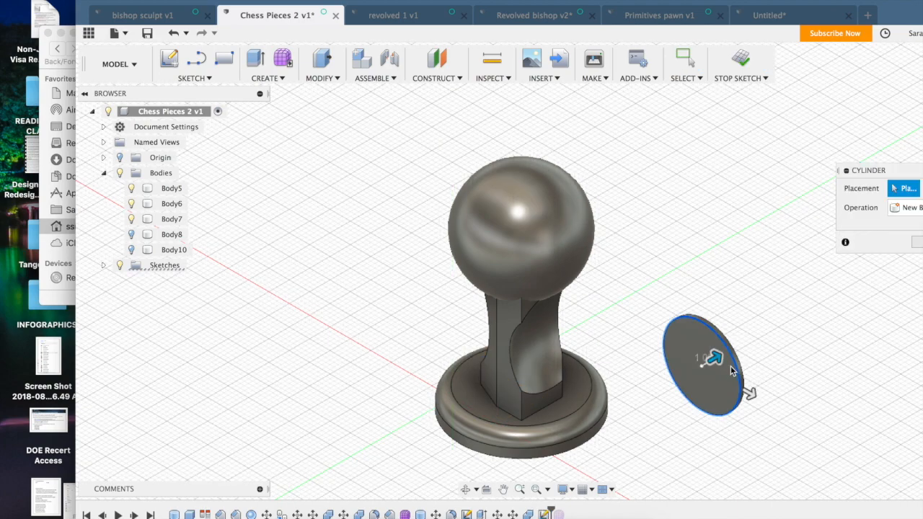
drag(717, 358, 823, 305)
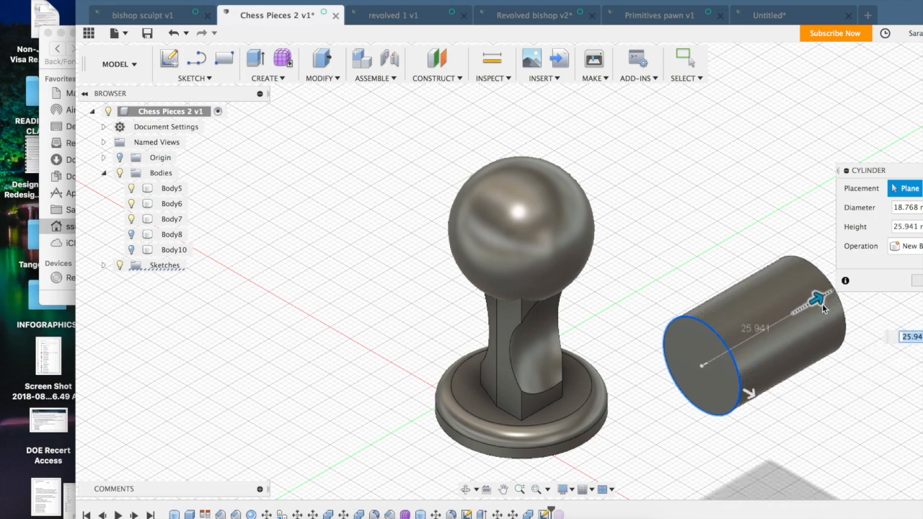
drag(821, 304, 776, 320)
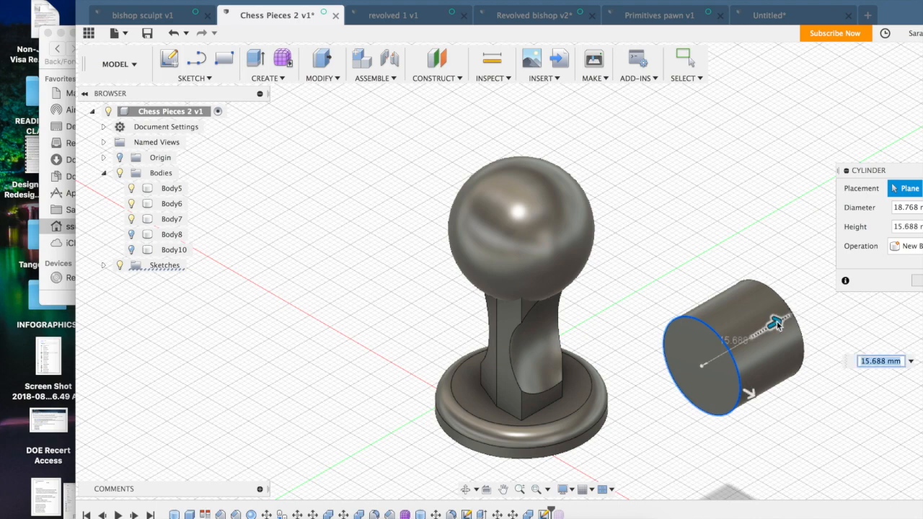
key(Return)
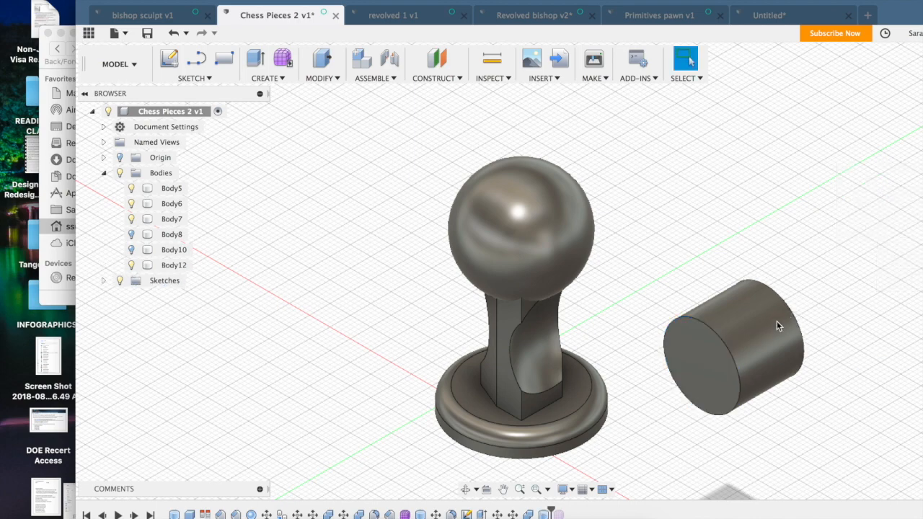
Step: Rotate the new cylinder body about 96.3 degrees around X so it stands upright
key(m)
click(744, 350)
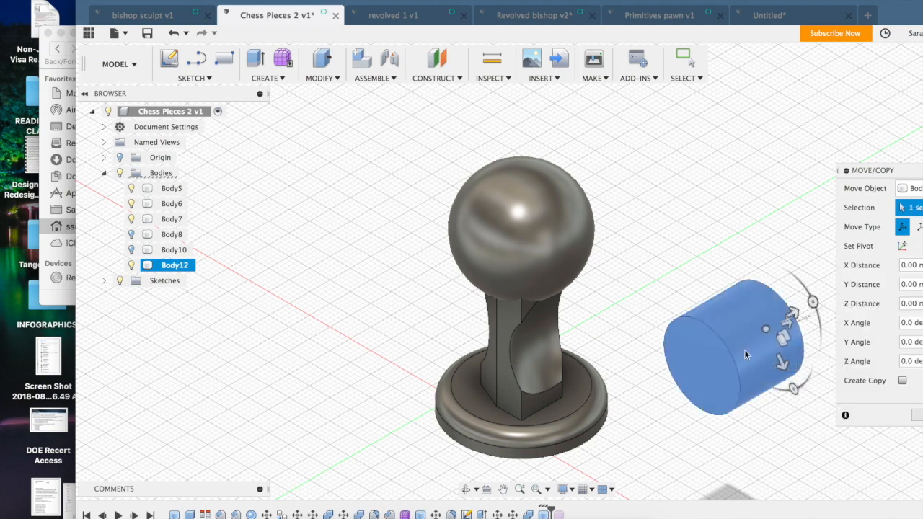
scroll(786, 366, down, 3)
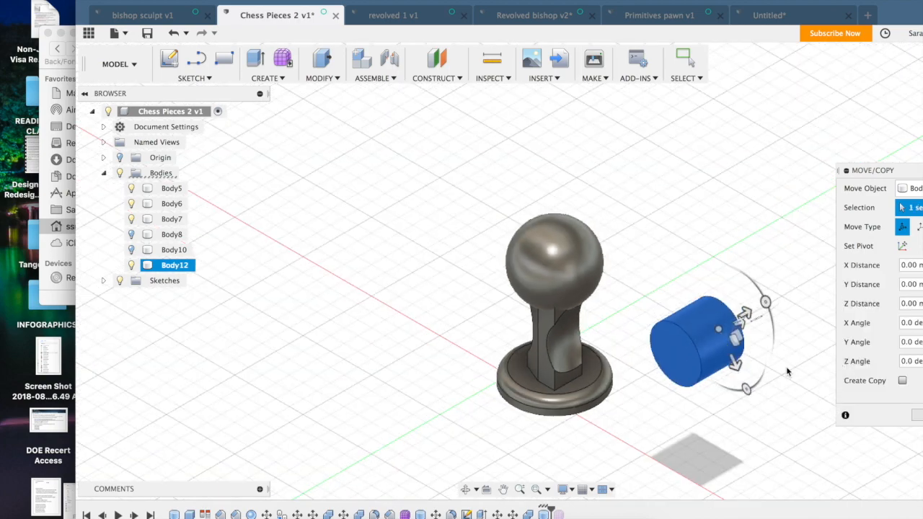
drag(747, 388, 713, 398)
drag(766, 302, 703, 288)
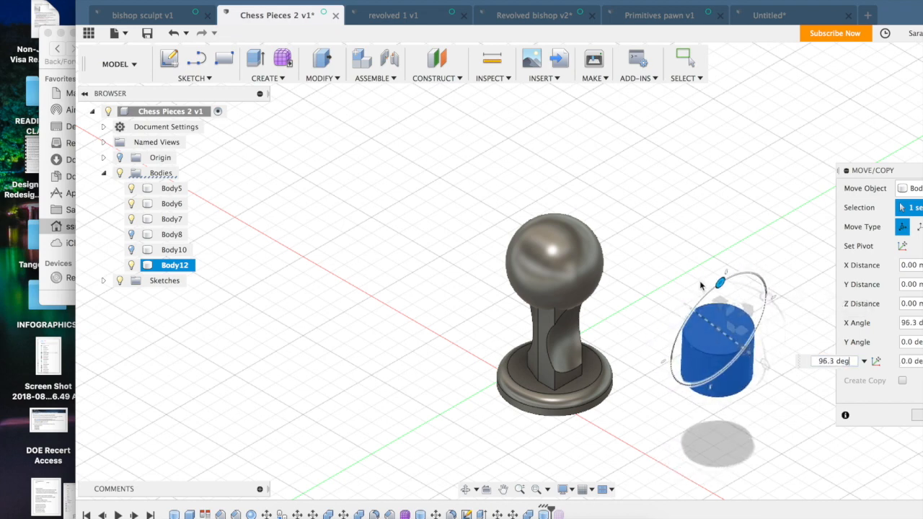
key(Return)
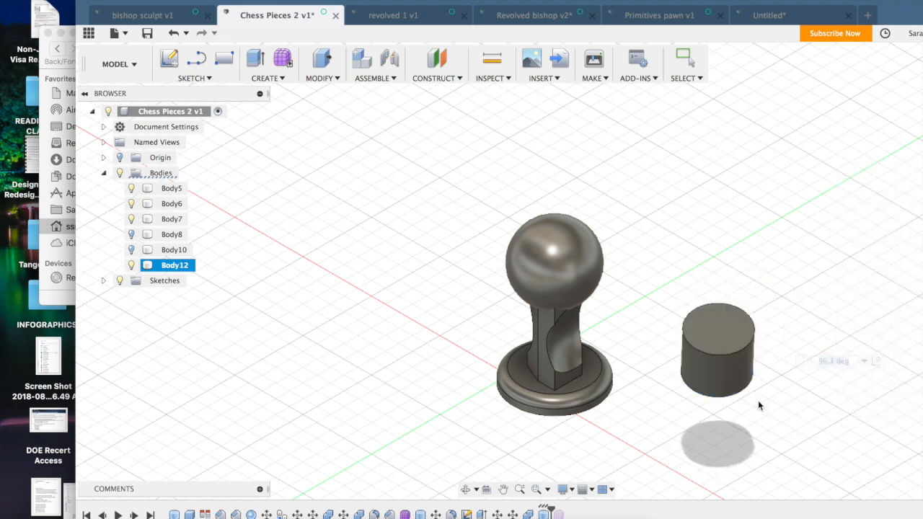
Step: Chamfer the top edge of the upright cylinder by an equal distance of 8 mm to shape a cone
click(279, 78)
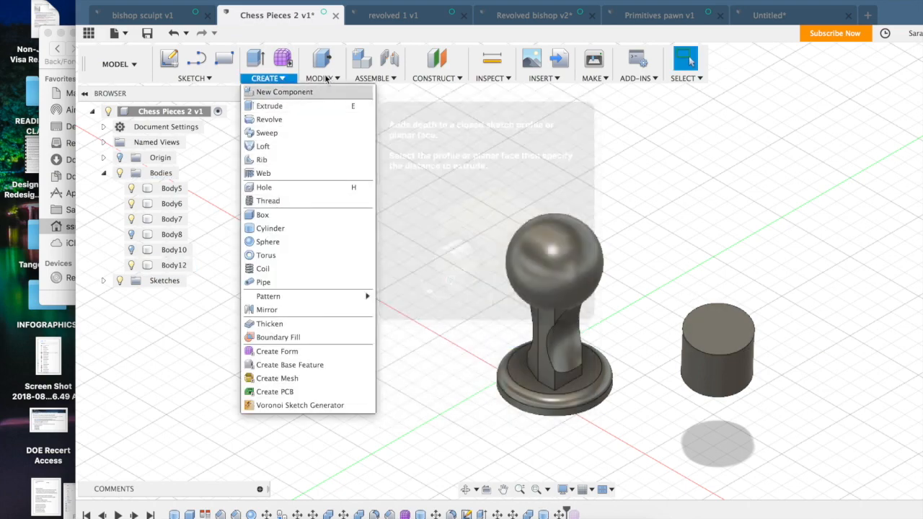
click(322, 77)
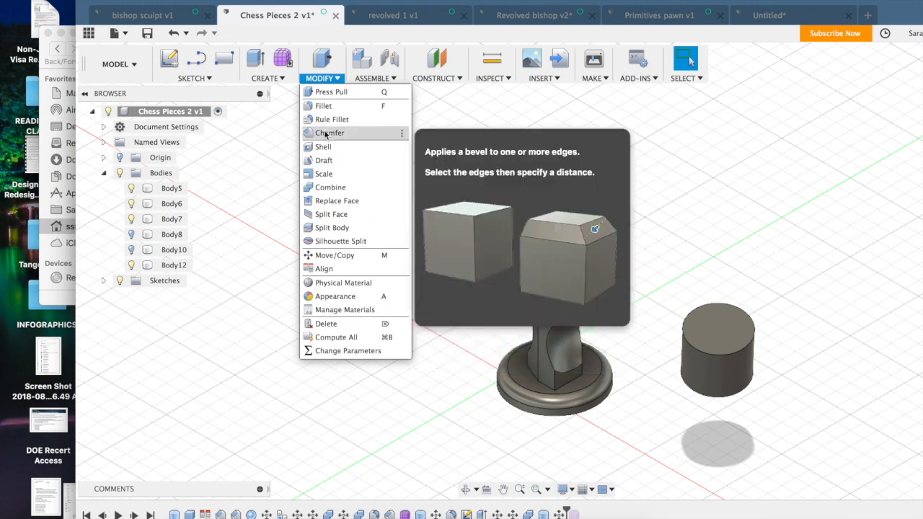
click(328, 132)
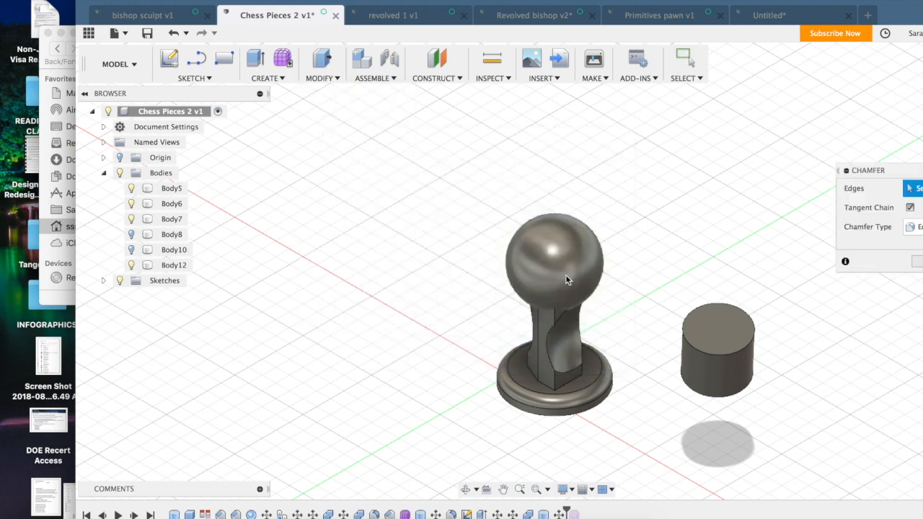
click(719, 356)
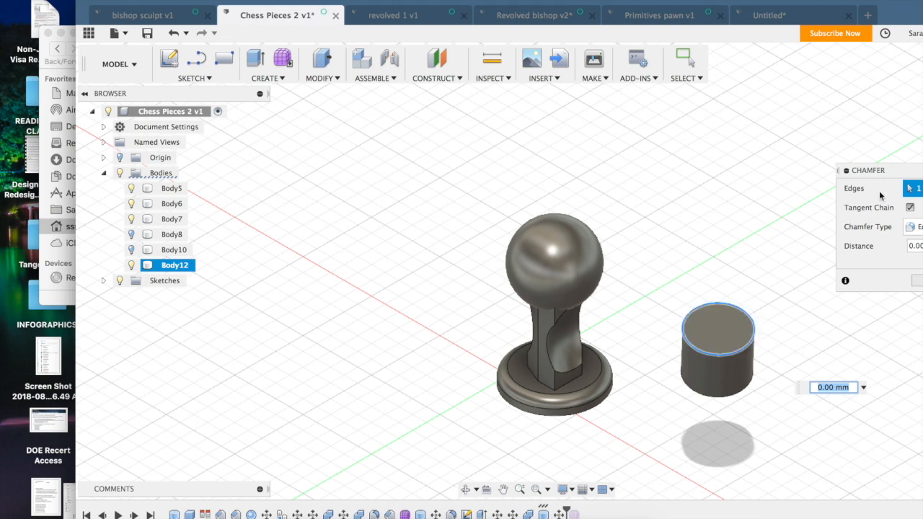
drag(893, 175, 783, 137)
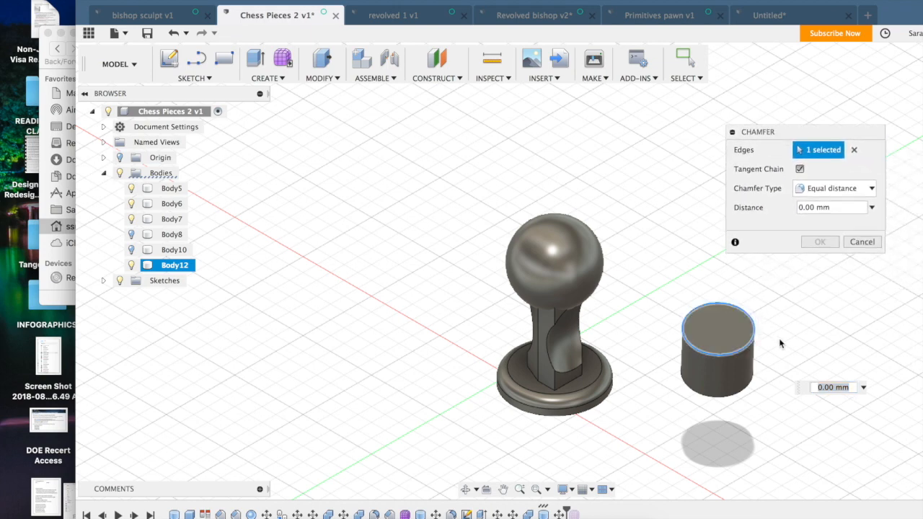
click(838, 207)
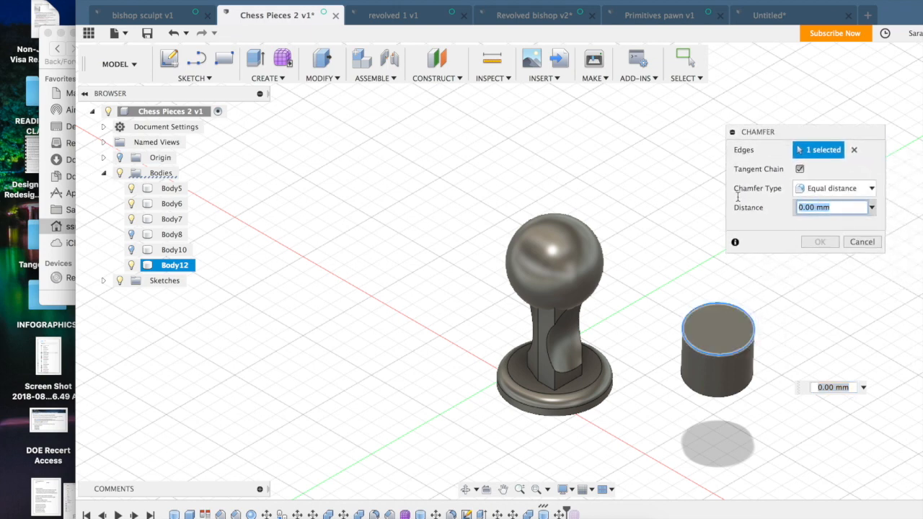
text(3)
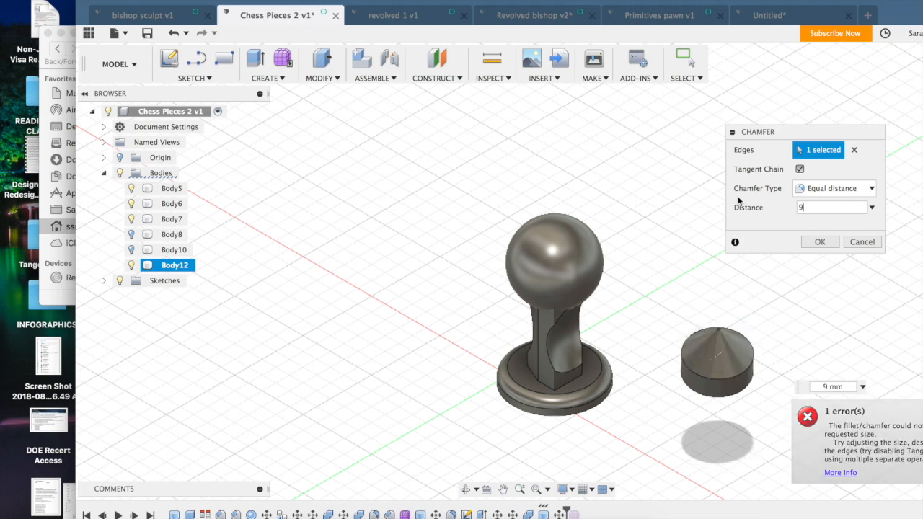
key(BackSpace)
text(8)
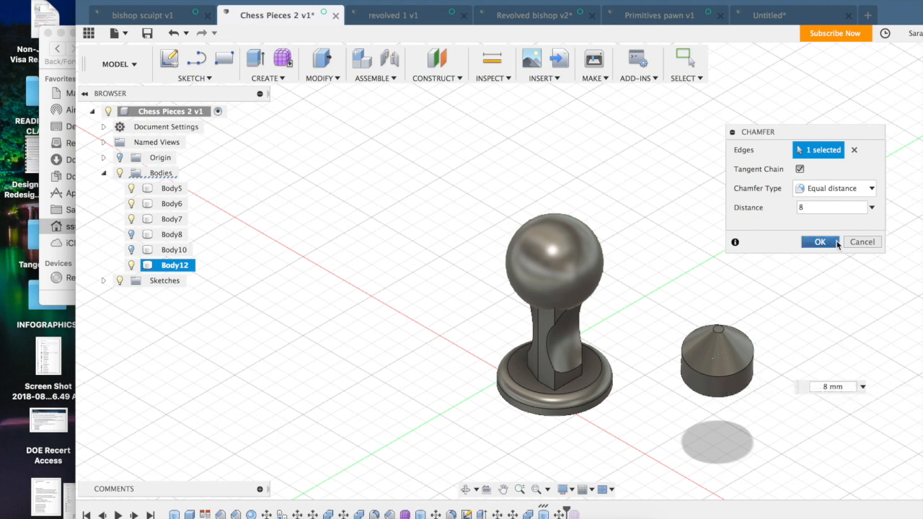
click(819, 241)
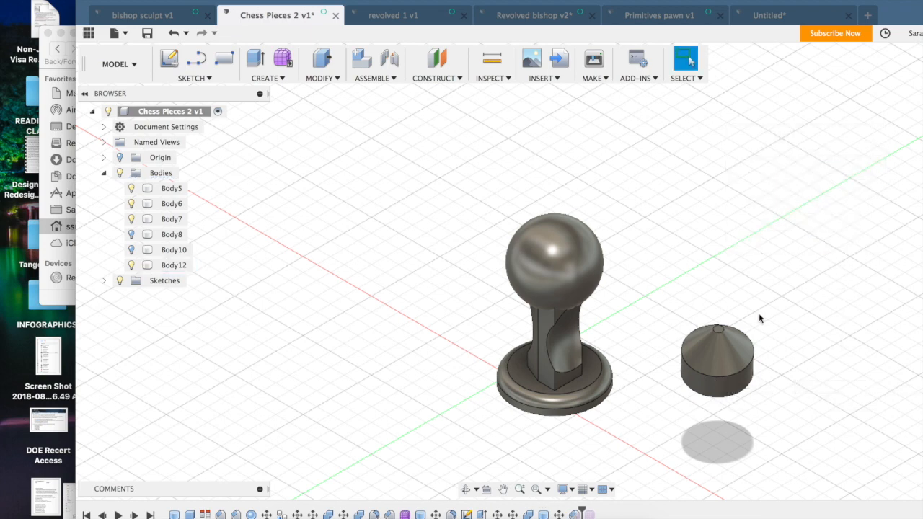
Step: Offset the bottom face of the separate cone body inward by about 7 mm, leaving only a thin rim below the slope
click(728, 391)
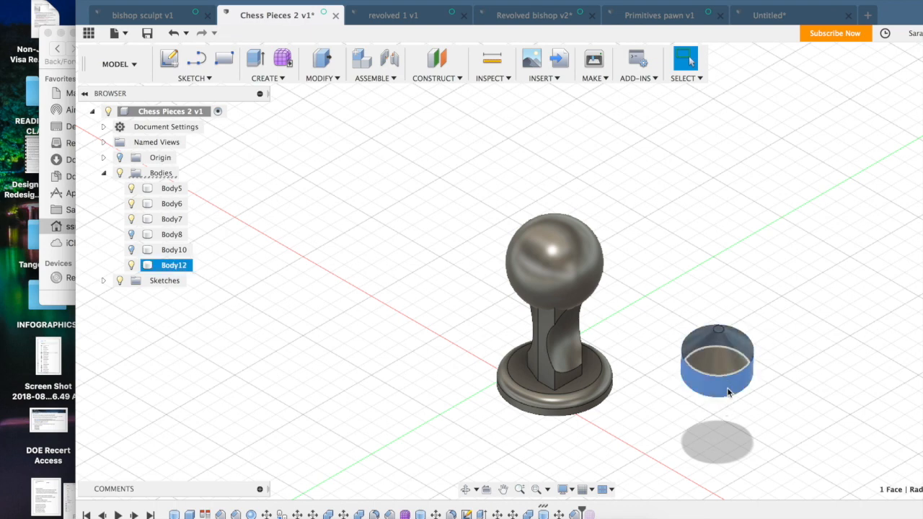
middle_drag(704, 274, 645, 268)
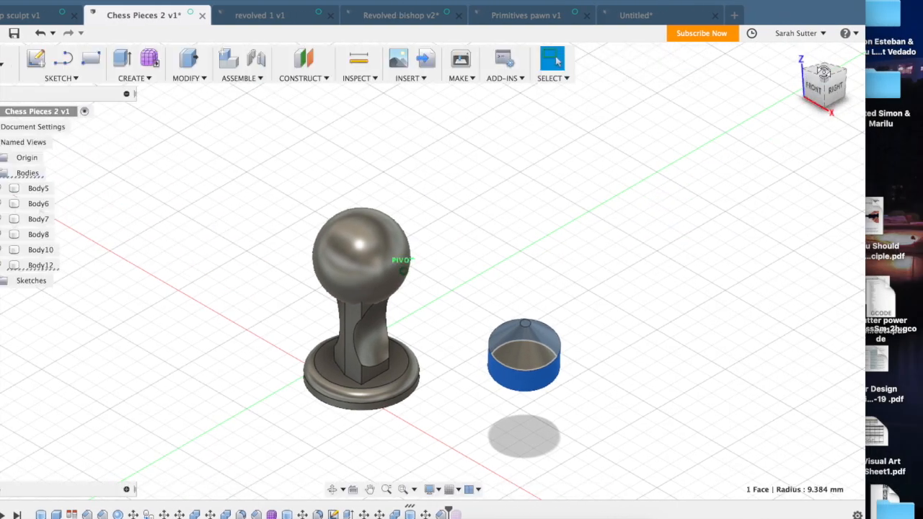
drag(822, 83, 827, 97)
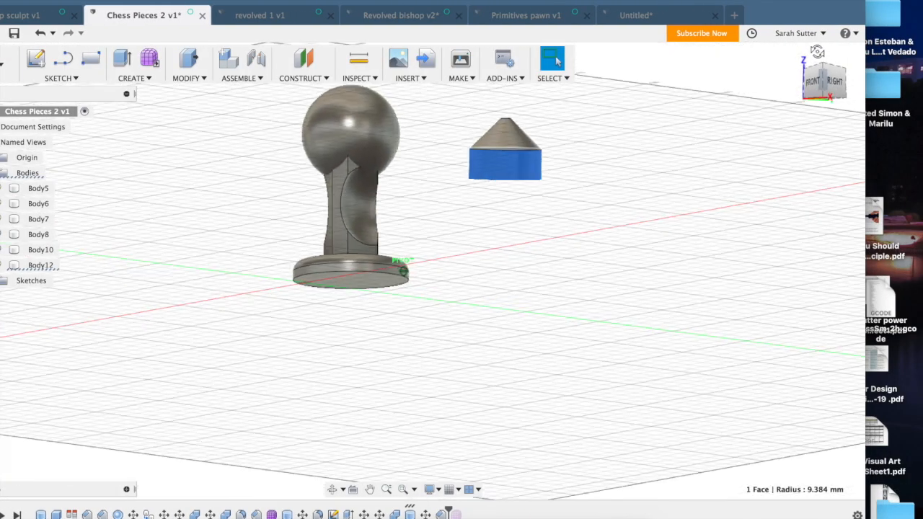
click(821, 72)
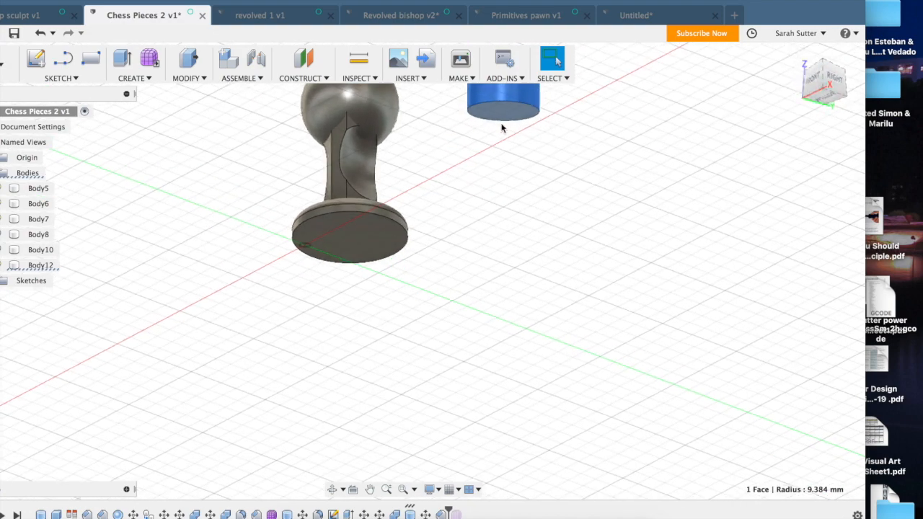
click(505, 113)
click(505, 113)
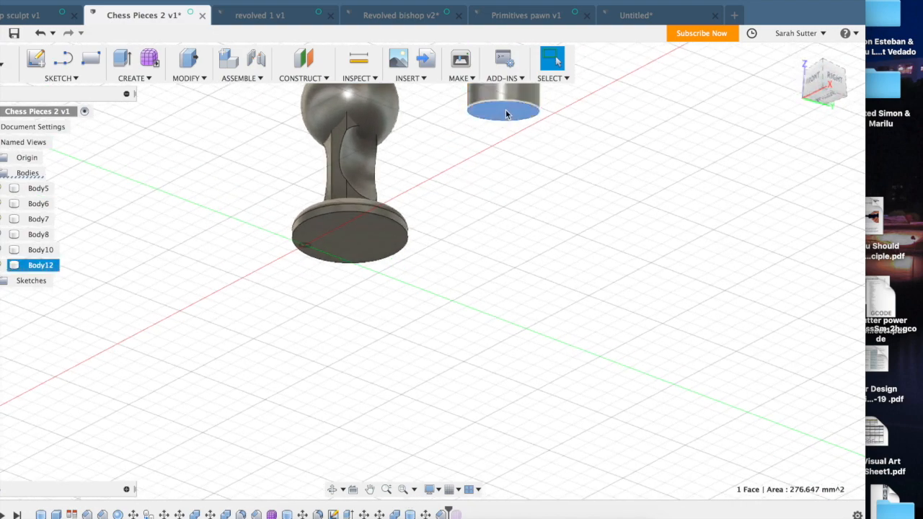
key(q)
drag(505, 110, 505, 105)
shift+middle_drag(505, 104, 505, 109)
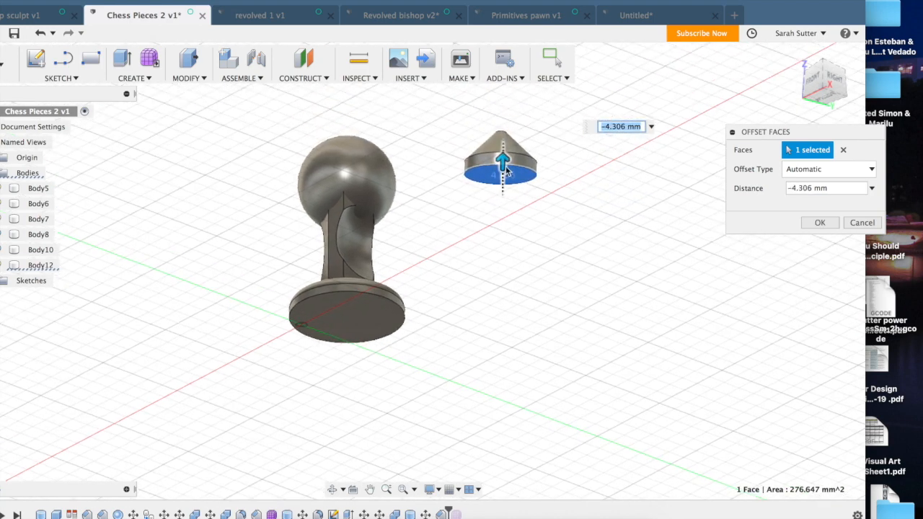
drag(502, 164, 502, 150)
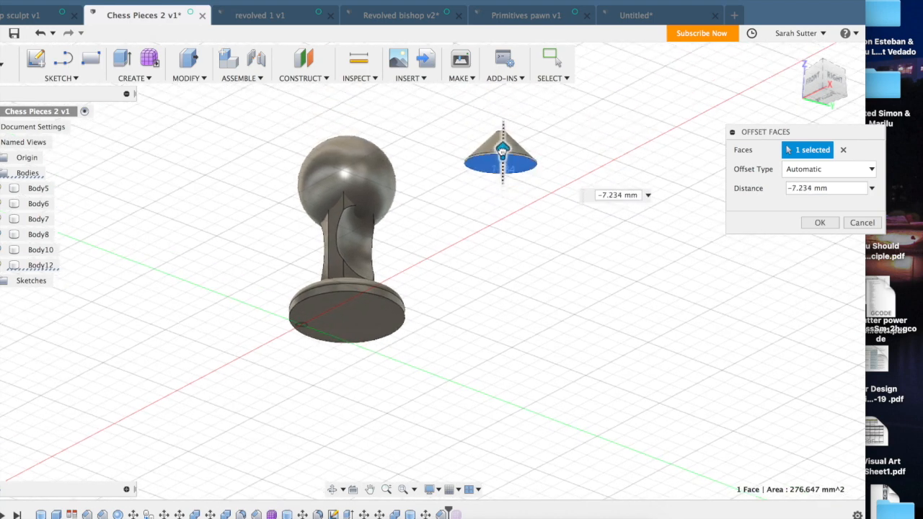
key(Tab)
mouse_move(502, 149)
mouse_down()
mouse_move(502, 158)
mouse_move(503, 133)
mouse_move(501, 152)
mouse_up()
key(Return)
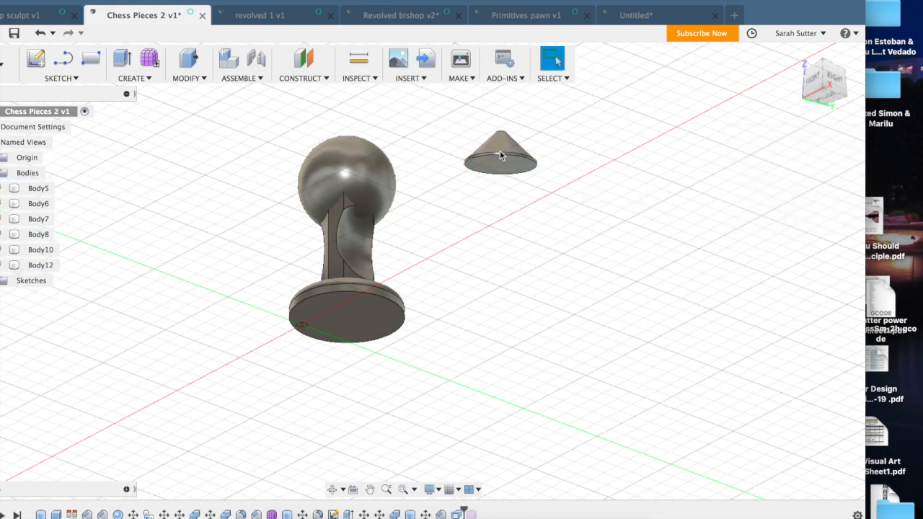
Step: Align the cone body to the top sphere using the cone's sloped face and the sphere's surface
shift+middle_drag(760, 130, 646, 153)
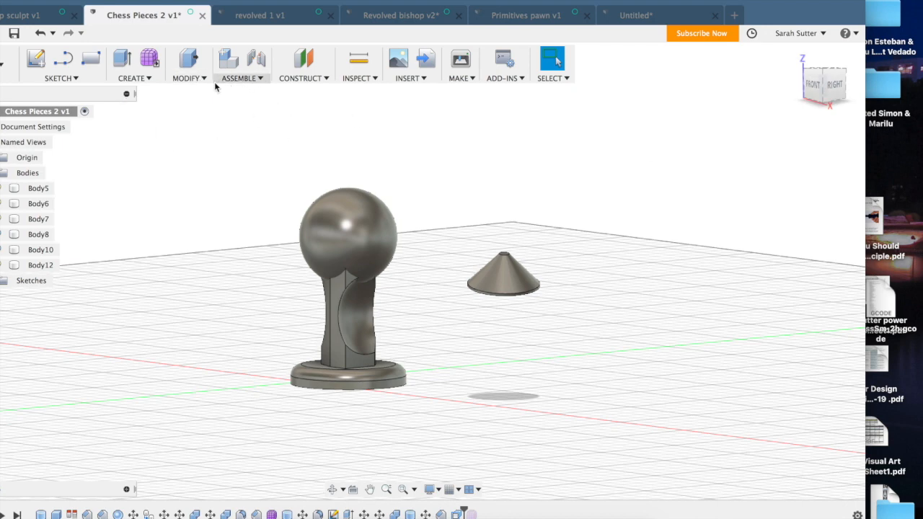
click(189, 78)
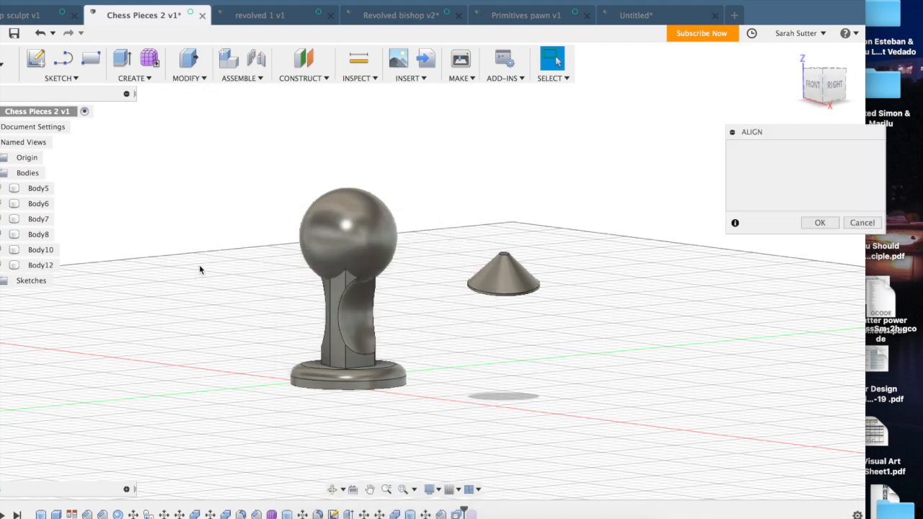
click(505, 292)
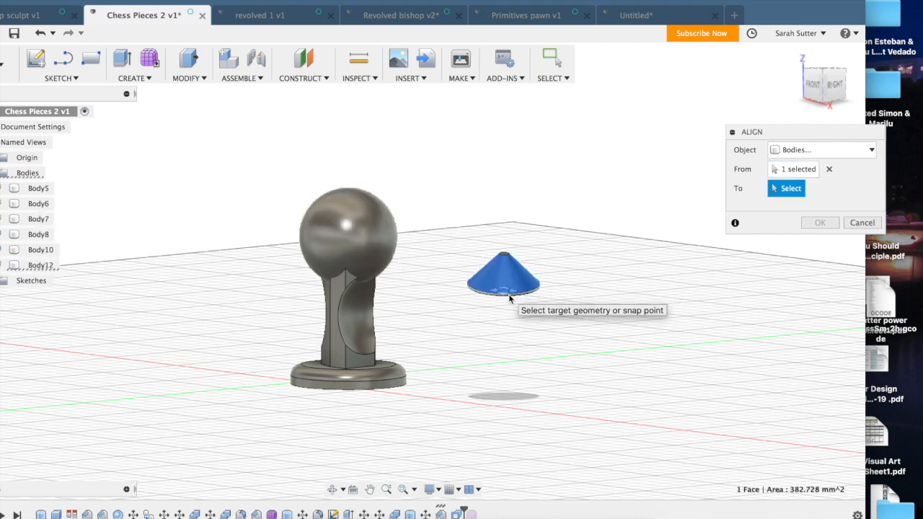
click(348, 240)
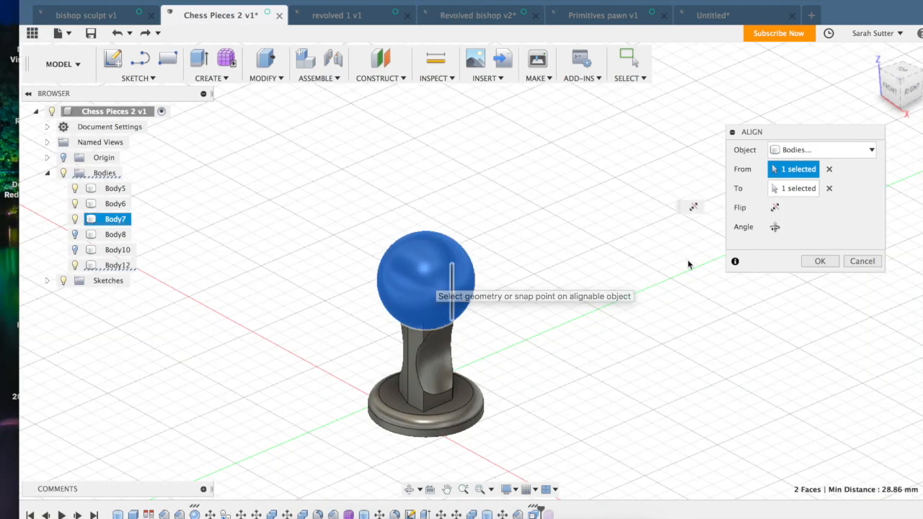
click(819, 261)
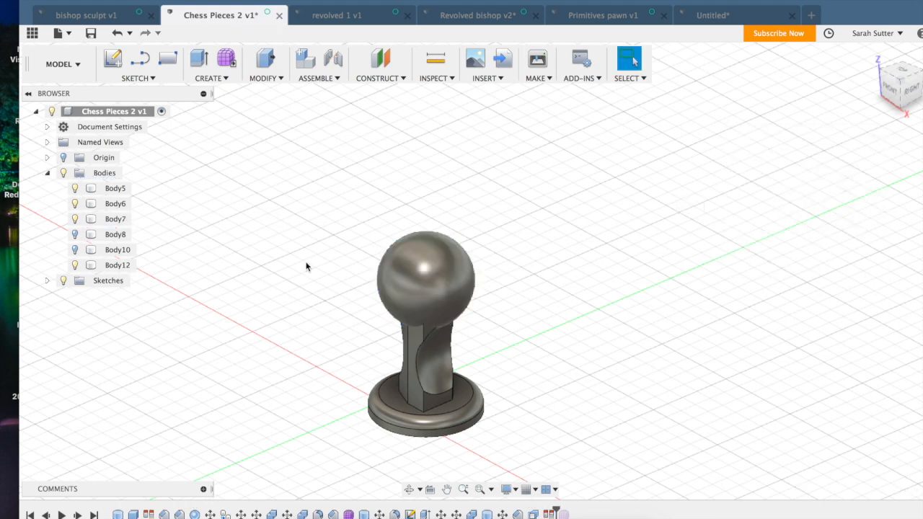
Step: Raise the aligned cone about 12.7 mm in Z and rotate it 180 degrees around X so its tip points up
click(115, 266)
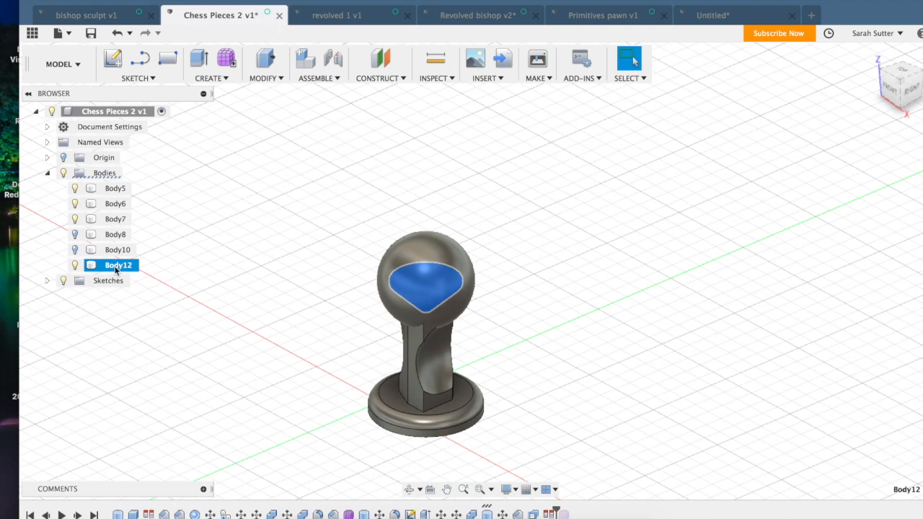
key(m)
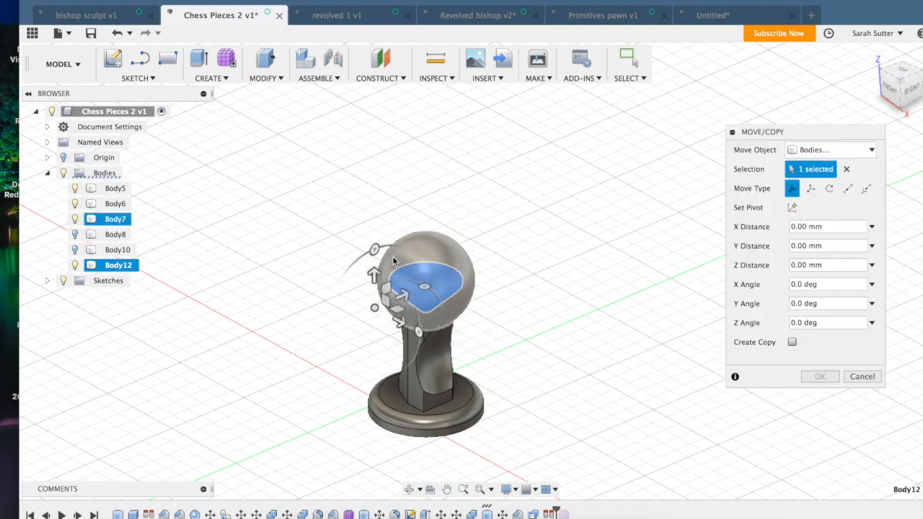
drag(372, 274, 374, 227)
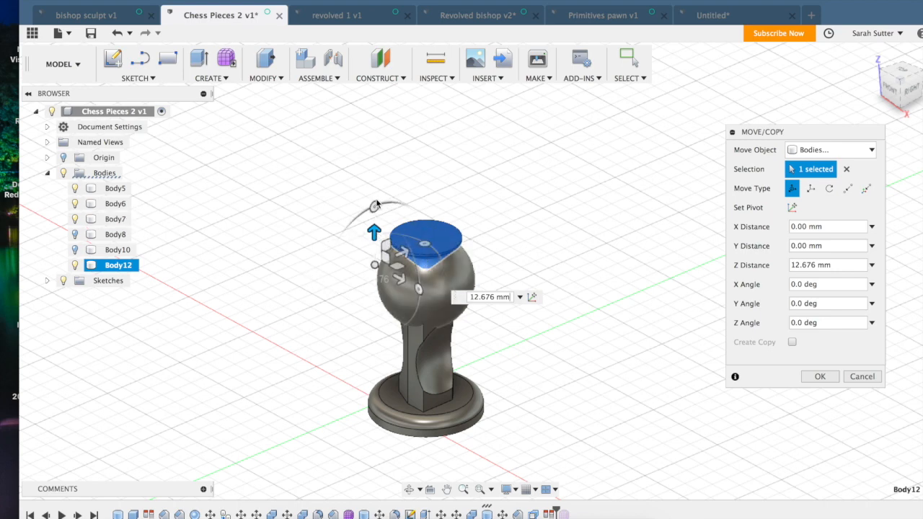
drag(374, 208, 388, 364)
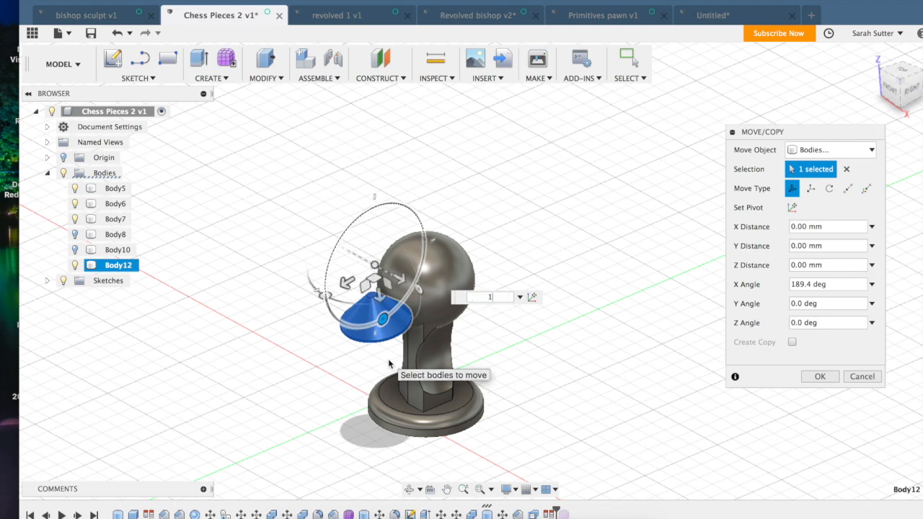
text(0)
key(Tab)
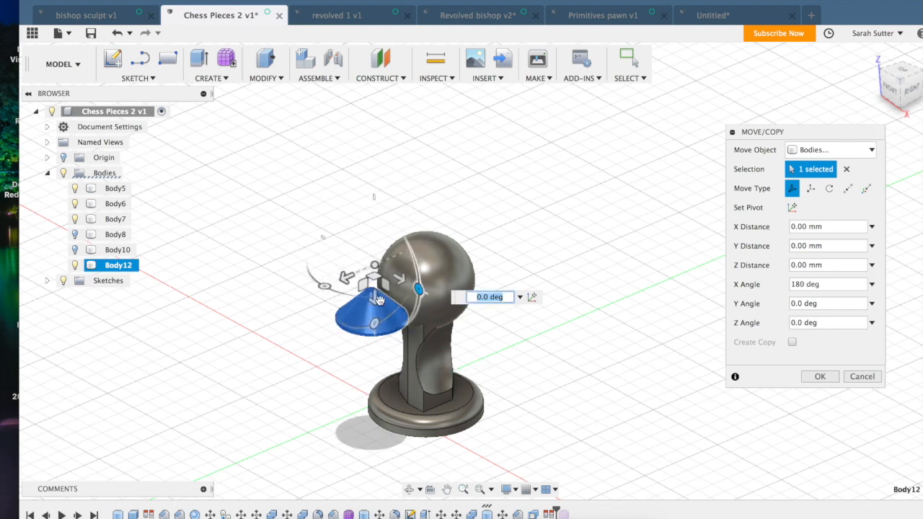
Step: Center the flipped cone over the sphere and lift it by a Z distance of about -12.4 mm, with its base slightly sunk in
drag(346, 282, 395, 242)
drag(429, 275, 426, 229)
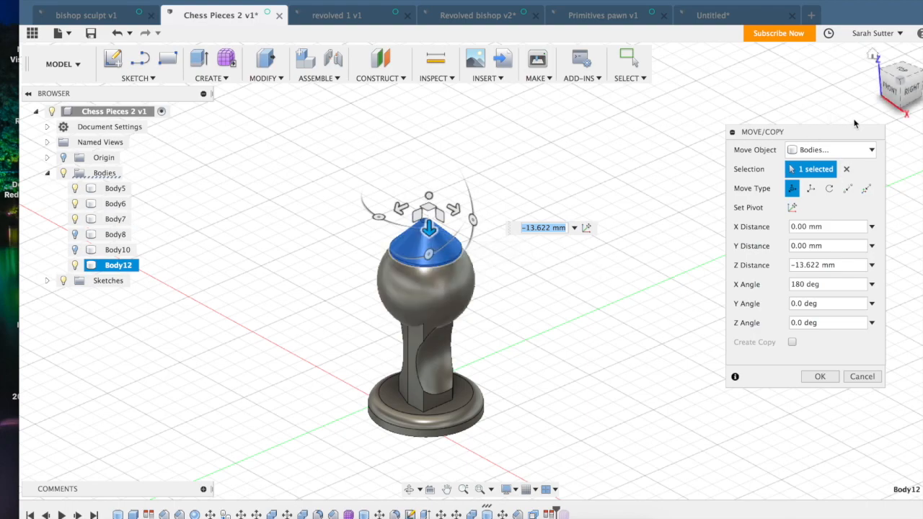
drag(901, 85, 864, 90)
shift+middle_drag(865, 90, 324, 92)
drag(325, 92, 324, 102)
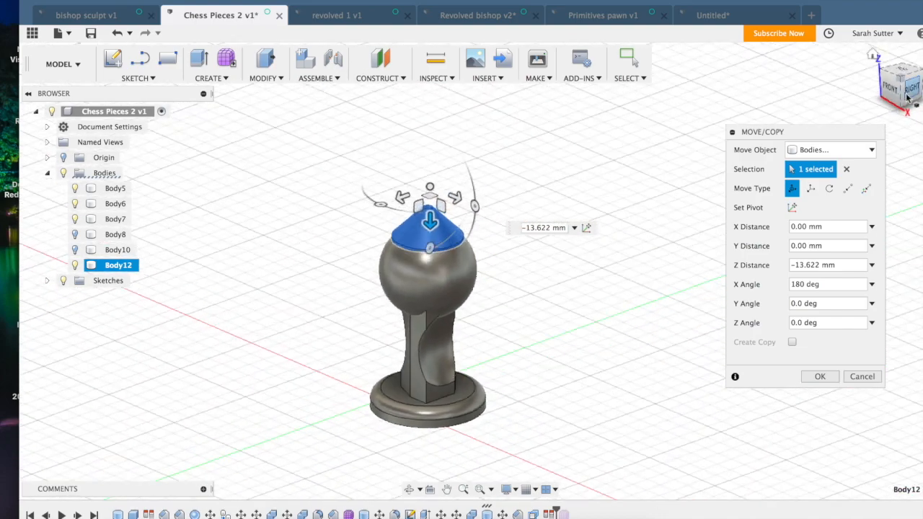
mouse_move(431, 223)
mouse_down()
mouse_move(426, 207)
mouse_move(433, 231)
mouse_up()
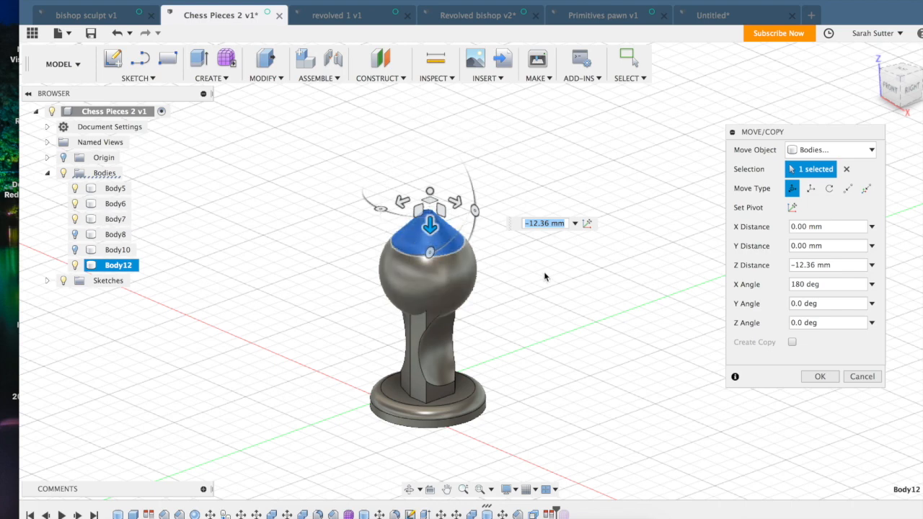
click(812, 375)
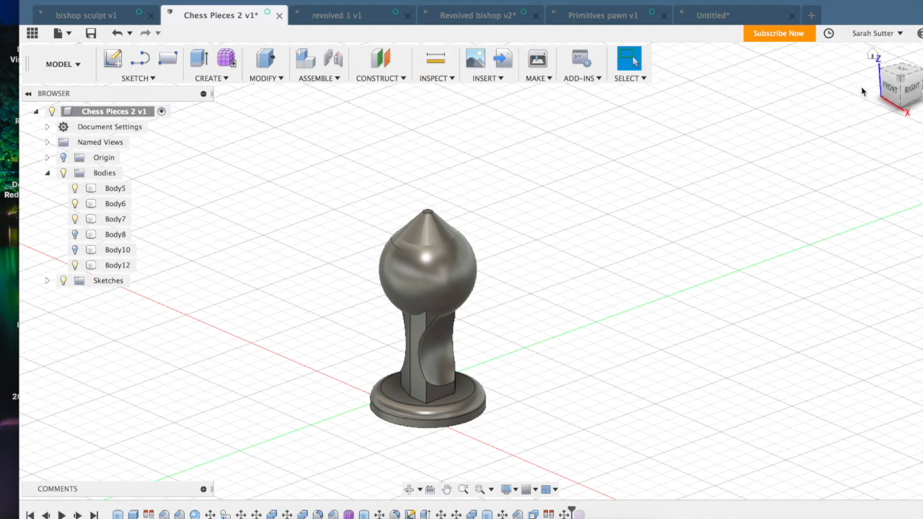
Step: Create a copy of the cone about -21.9 mm along Y and rotate the copy 90 degrees around X
mouse_move(889, 95)
mouse_down()
mouse_move(3, 113)
mouse_move(3, 150)
mouse_move(3, 137)
mouse_move(857, 54)
mouse_move(867, 80)
mouse_up()
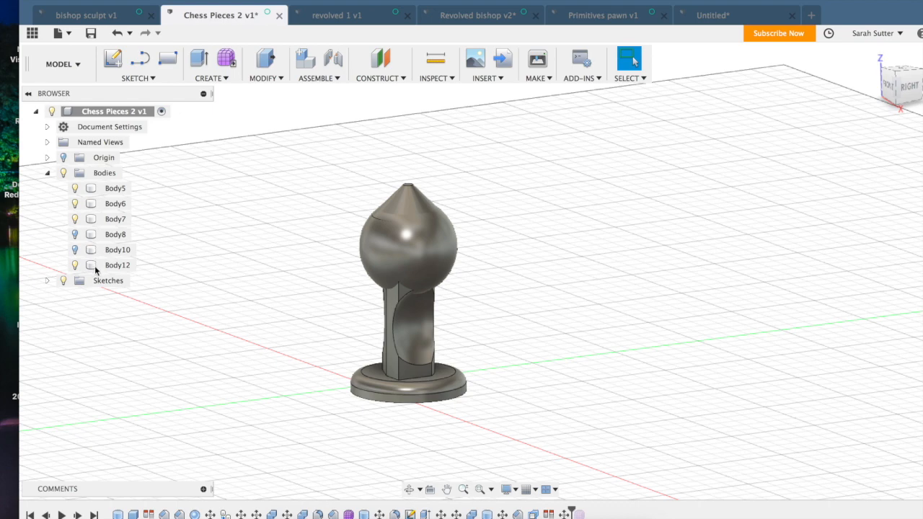
click(114, 265)
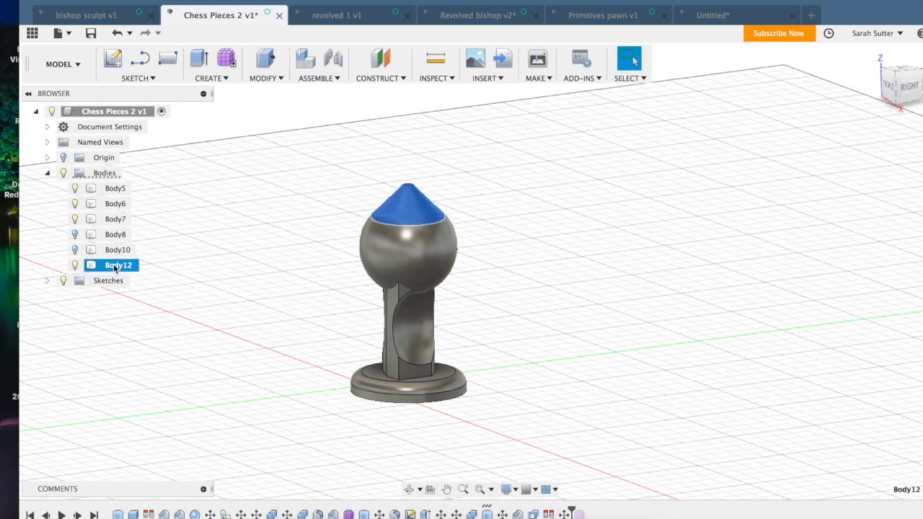
key(m)
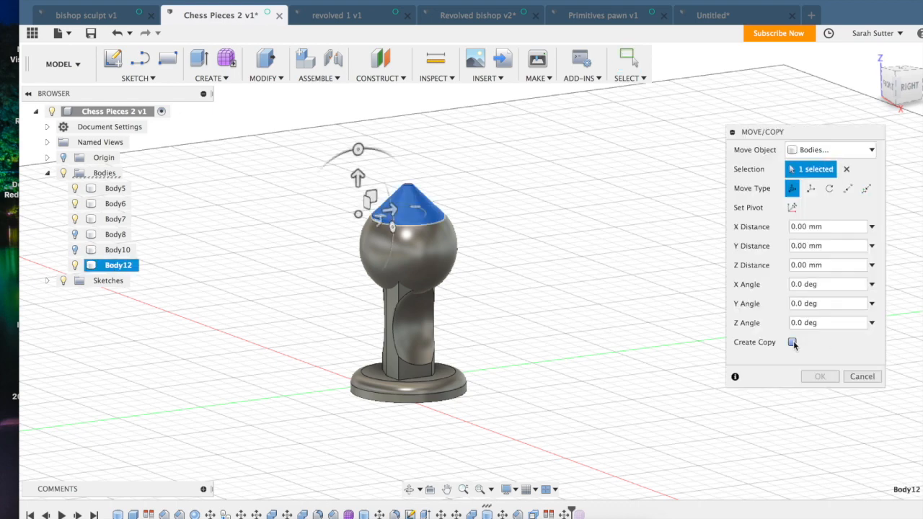
click(792, 342)
drag(392, 212, 300, 231)
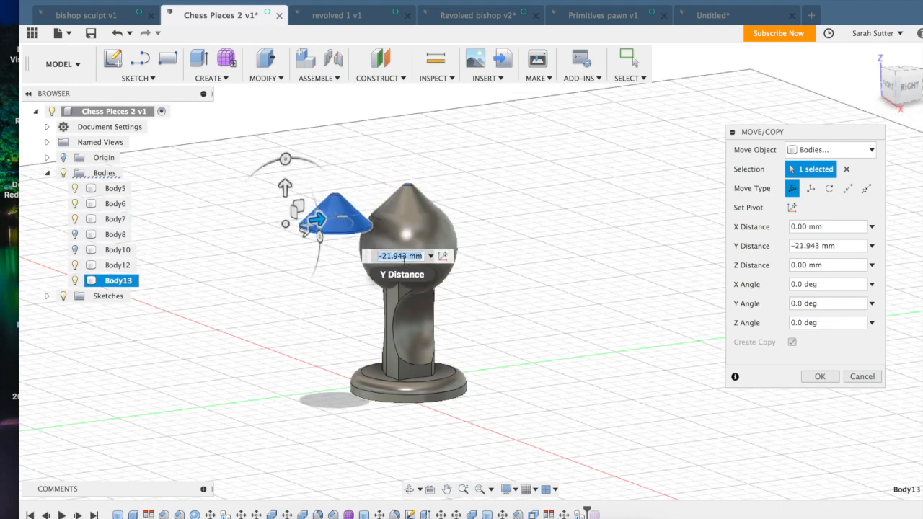
click(284, 159)
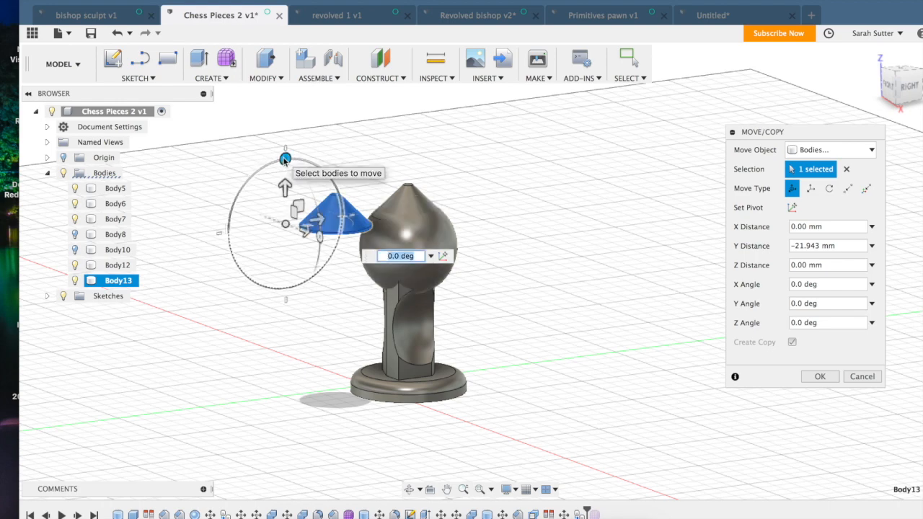
key(Return)
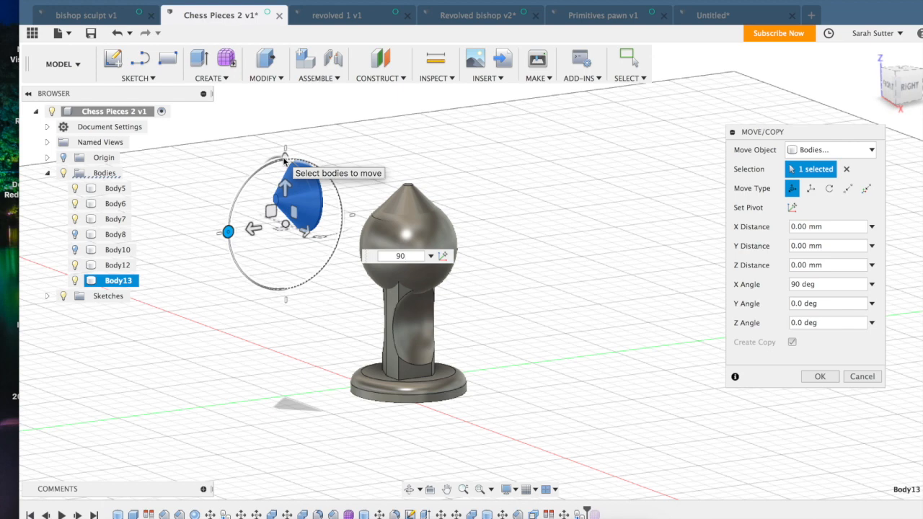
click(284, 160)
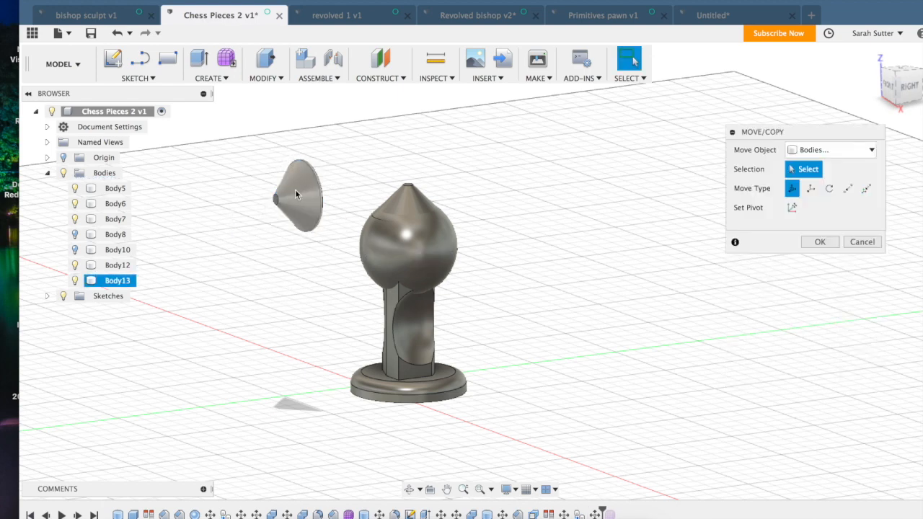
Step: Move the sideways cone copy about -24 mm in Z and about -16.8 mm in Y to bring it beside the top sphere
click(292, 191)
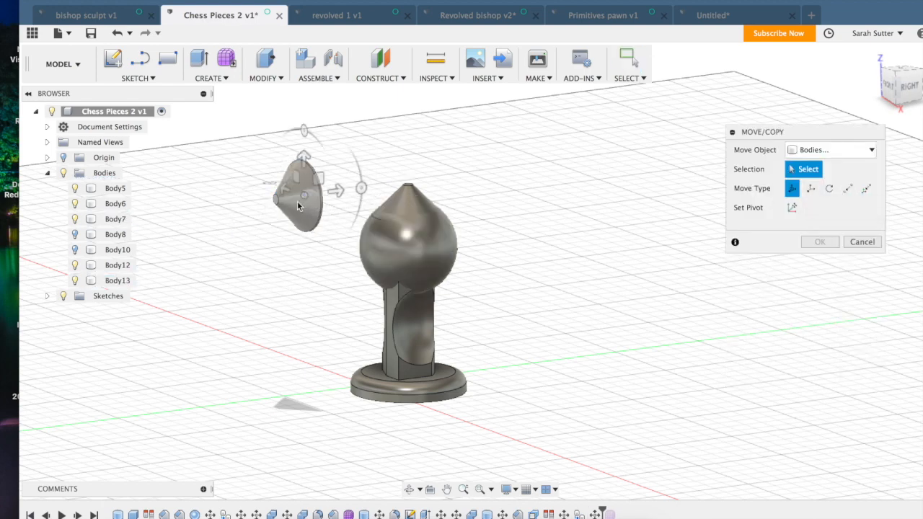
drag(246, 203, 322, 204)
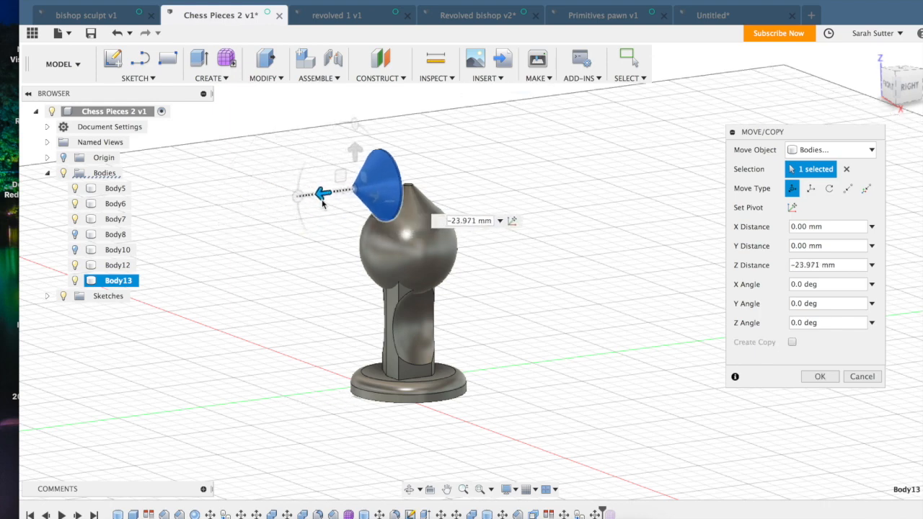
drag(354, 150, 352, 214)
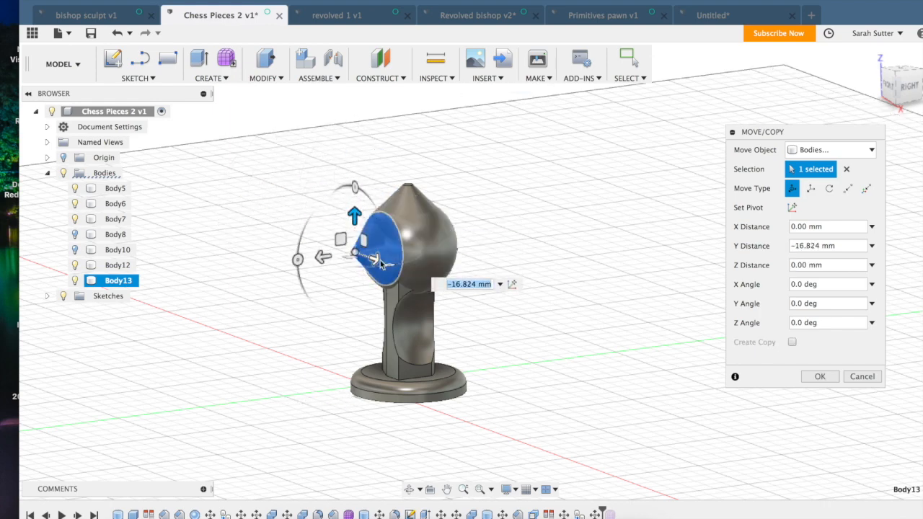
click(376, 260)
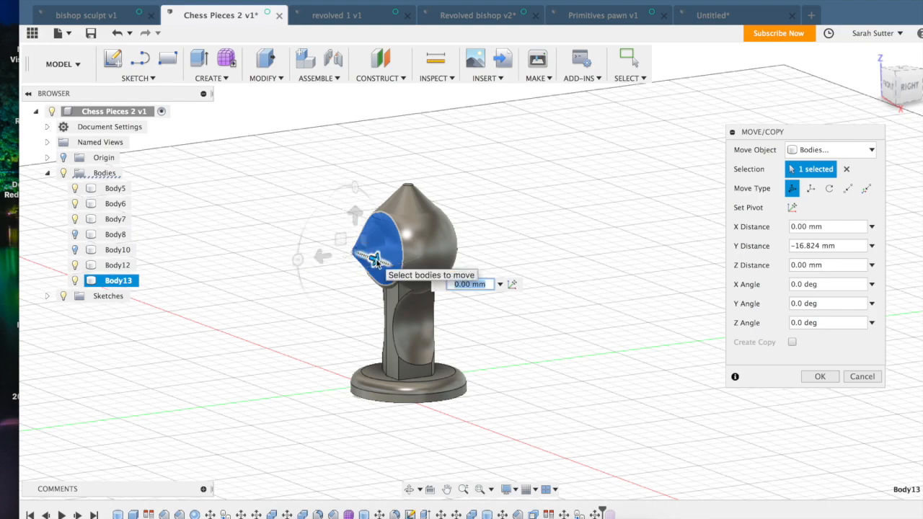
Step: Fine-tune the sideways cone to a Z distance of about -0.04 mm so its base sinks into the sphere, and apply the move
drag(325, 258, 315, 258)
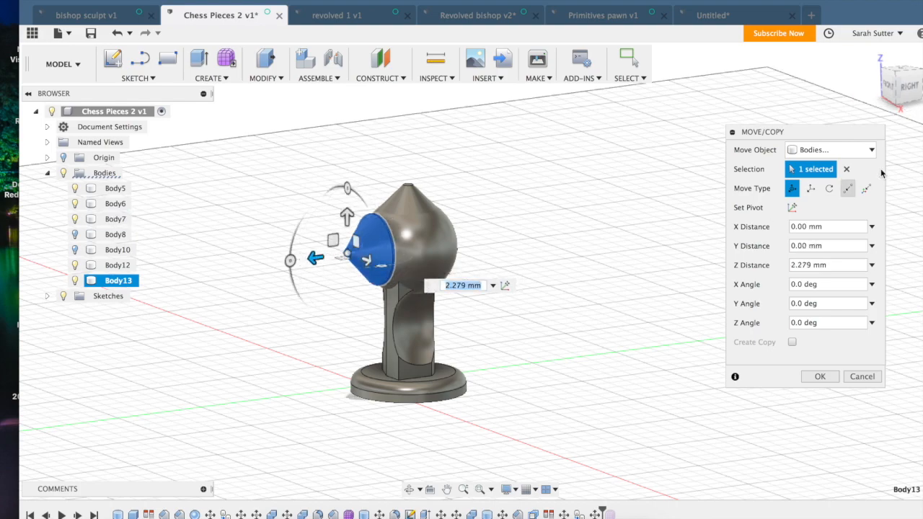
click(895, 95)
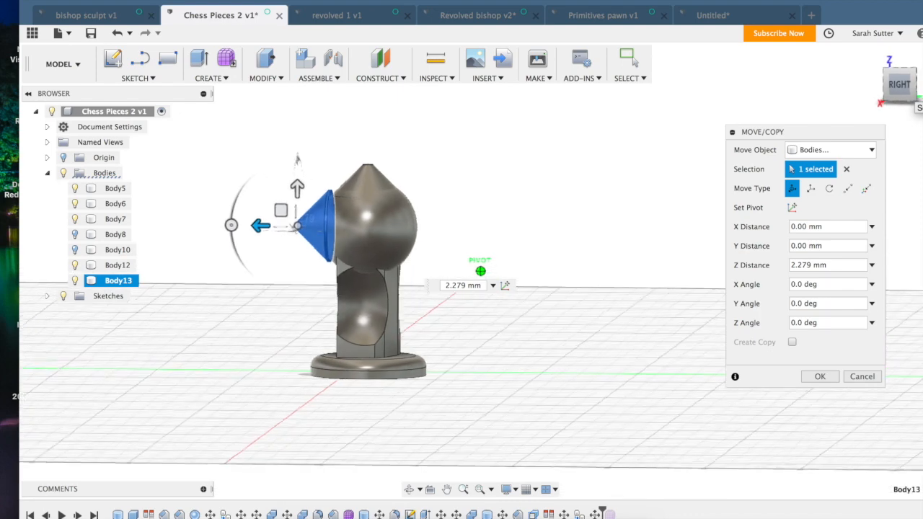
drag(260, 228, 270, 229)
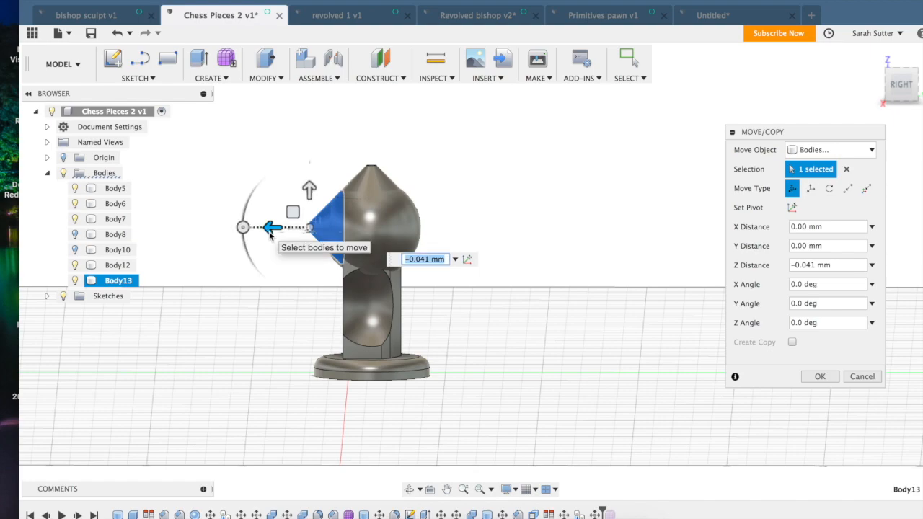
key(Return)
Step: Start a box on the flat top face of the base, with a 15 mm by 15 mm footprint beside the chess piece
mouse_move(898, 92)
mouse_down()
mouse_move(863, 147)
mouse_move(844, 153)
mouse_move(566, 72)
mouse_move(464, 117)
mouse_move(433, 95)
mouse_move(405, 92)
mouse_move(393, 73)
mouse_up()
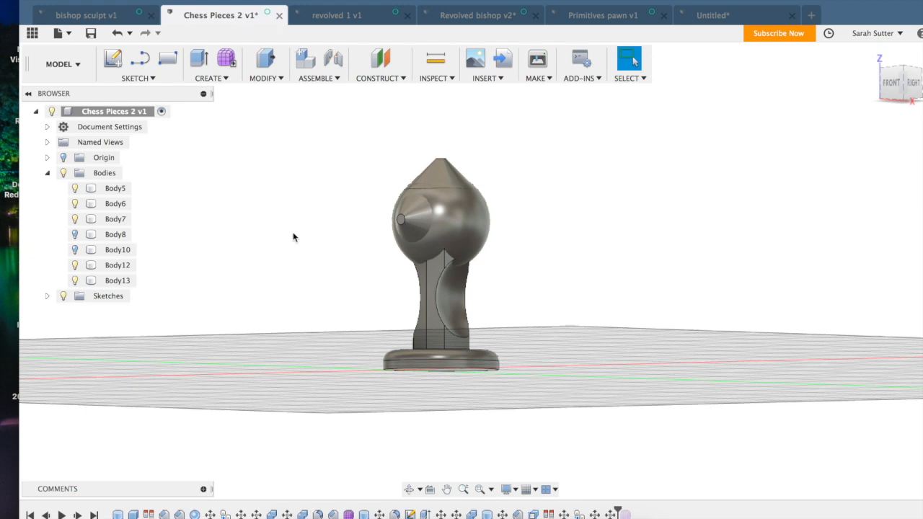
scroll(287, 250, up, 4)
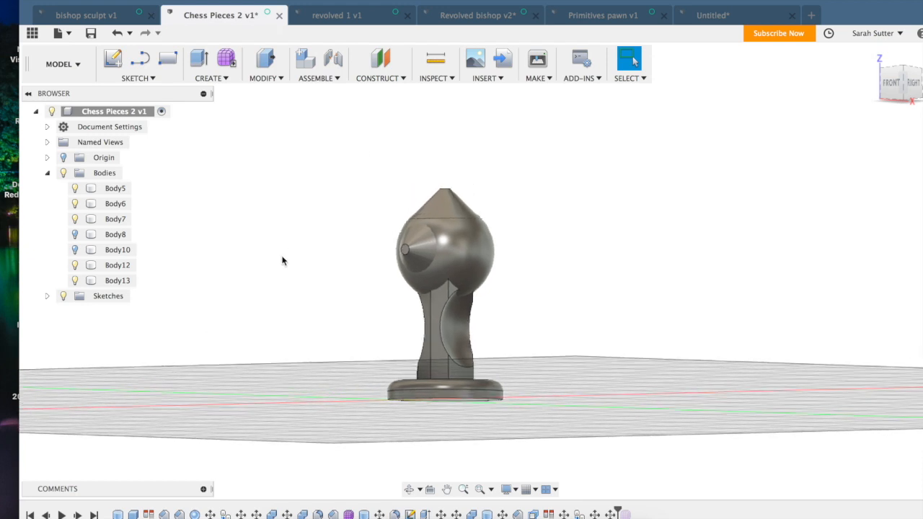
click(216, 78)
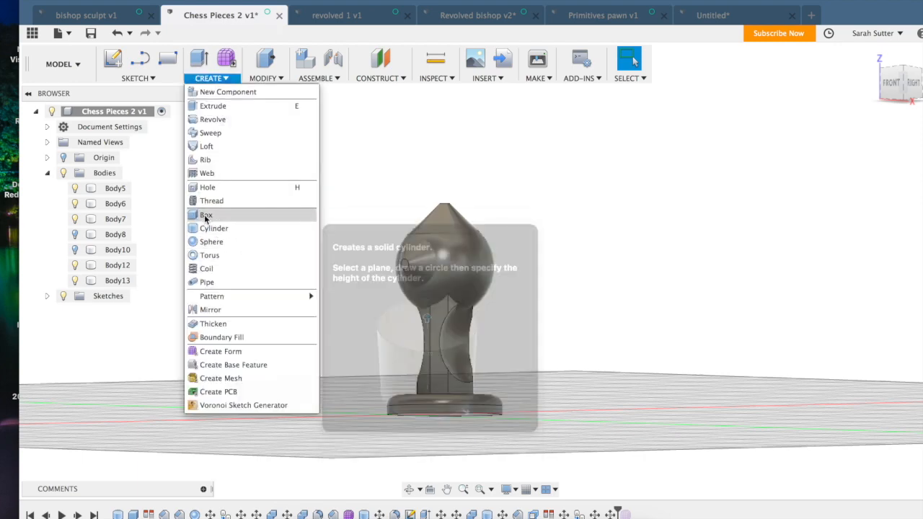
click(205, 215)
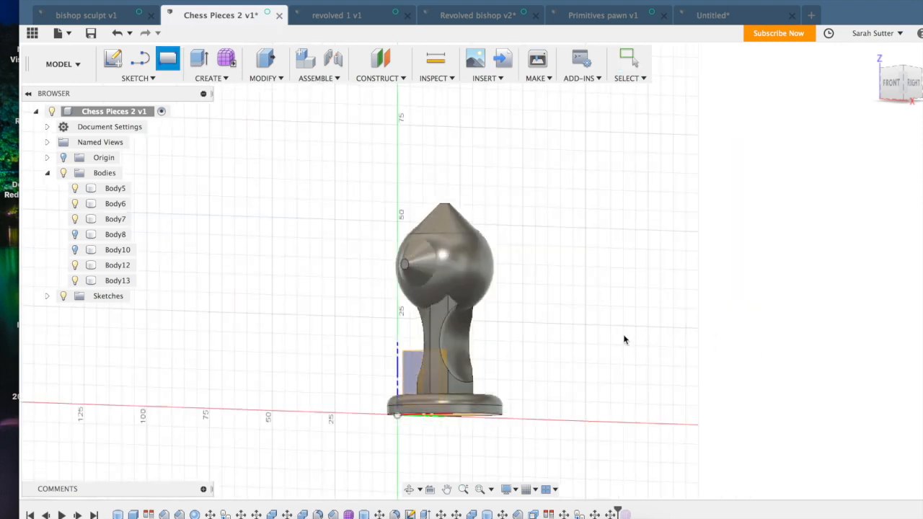
drag(895, 90, 867, 118)
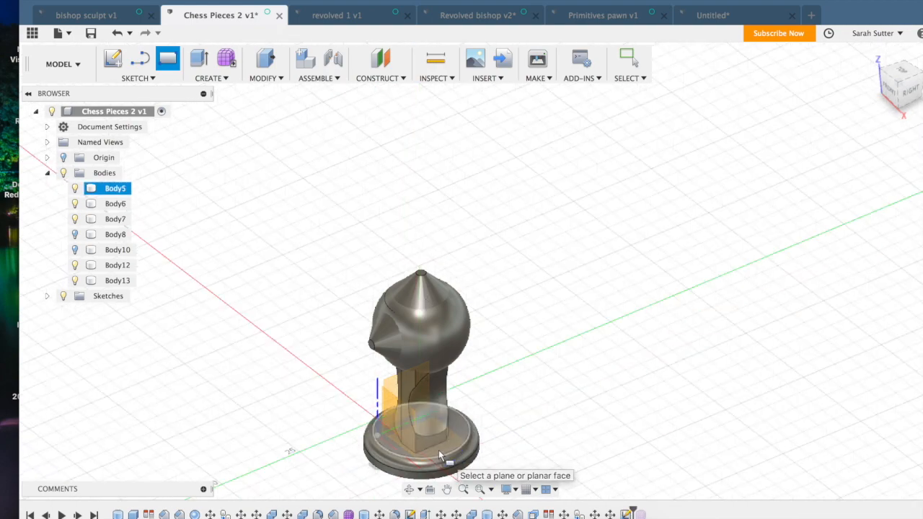
click(438, 449)
click(542, 397)
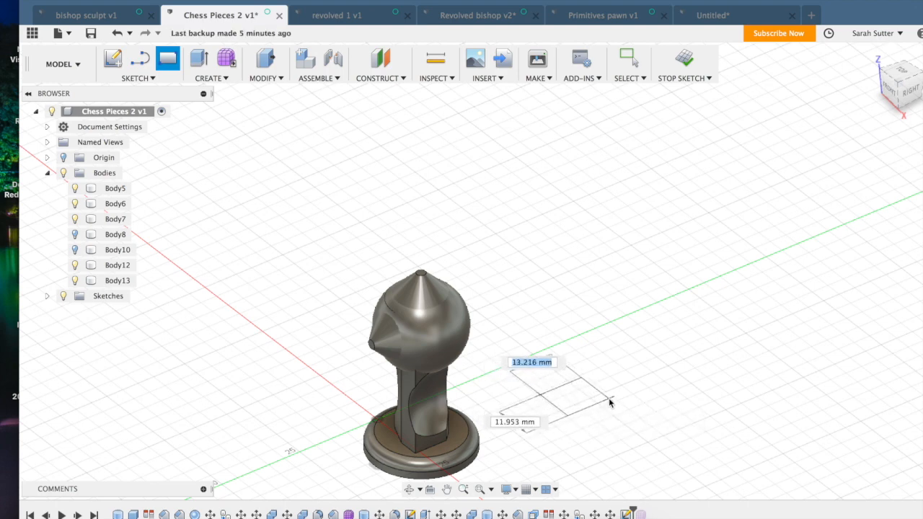
text(15)
key(Tab)
text(5)
key(BackSpace)
text(15)
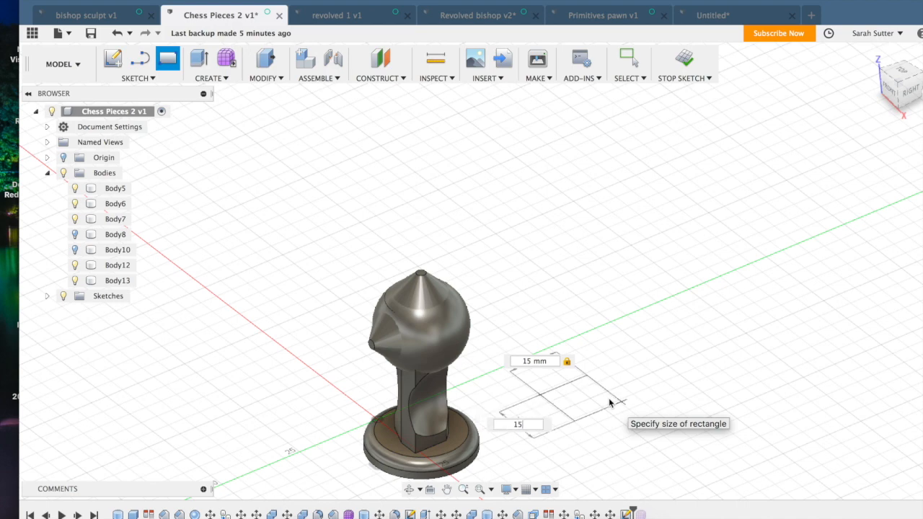
key(Return)
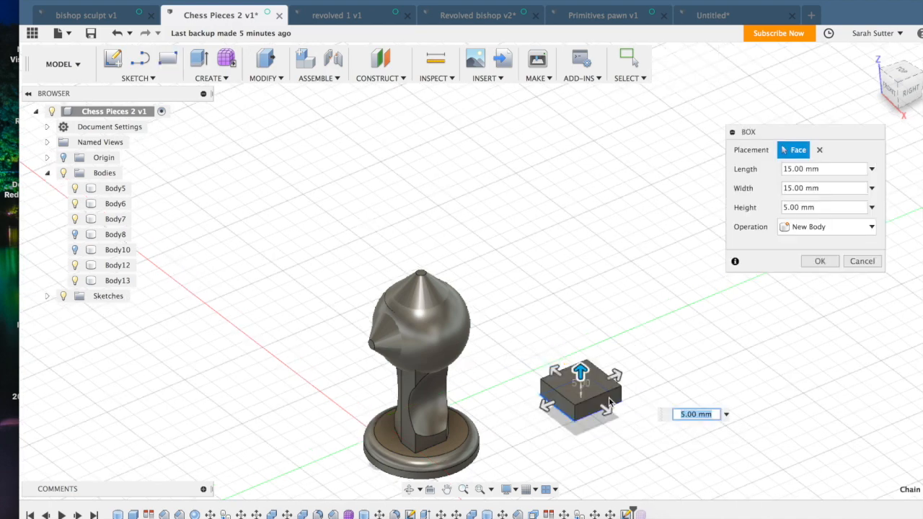
Step: Set the box height to 15 mm and create the cube as a new body
drag(580, 371, 579, 358)
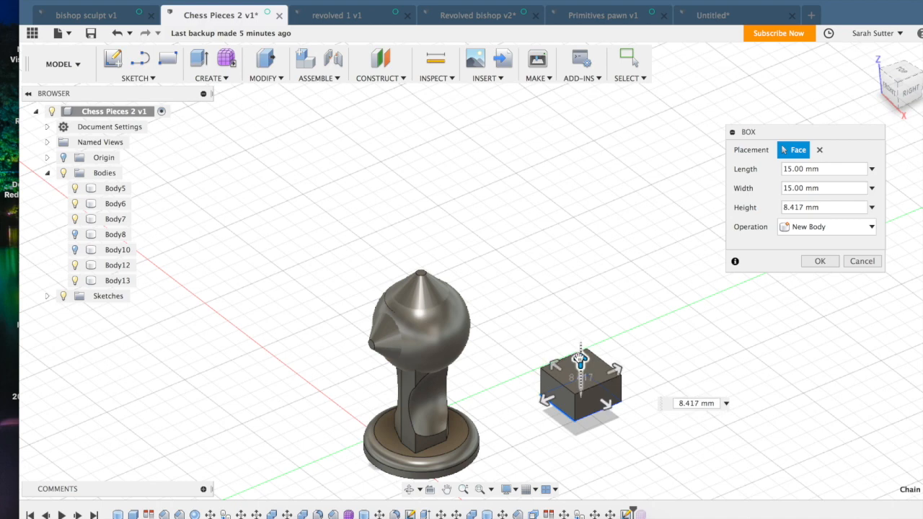
click(689, 404)
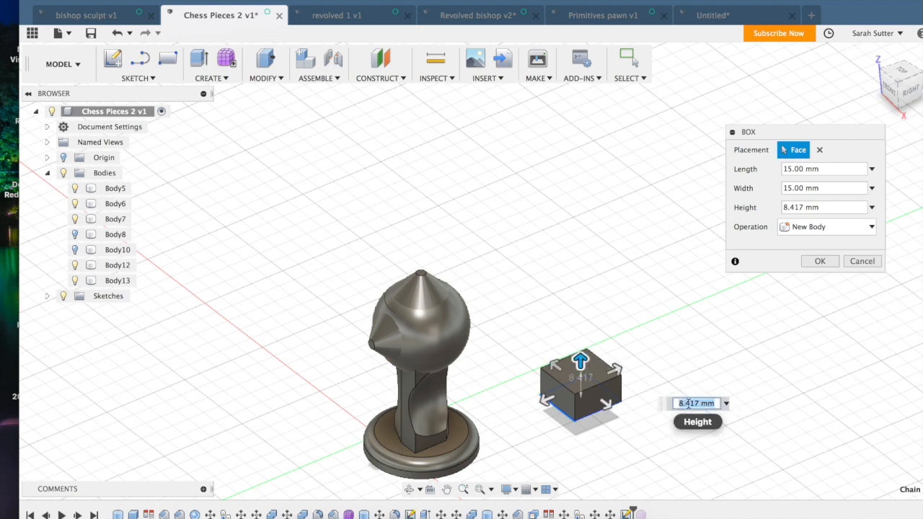
key(Return)
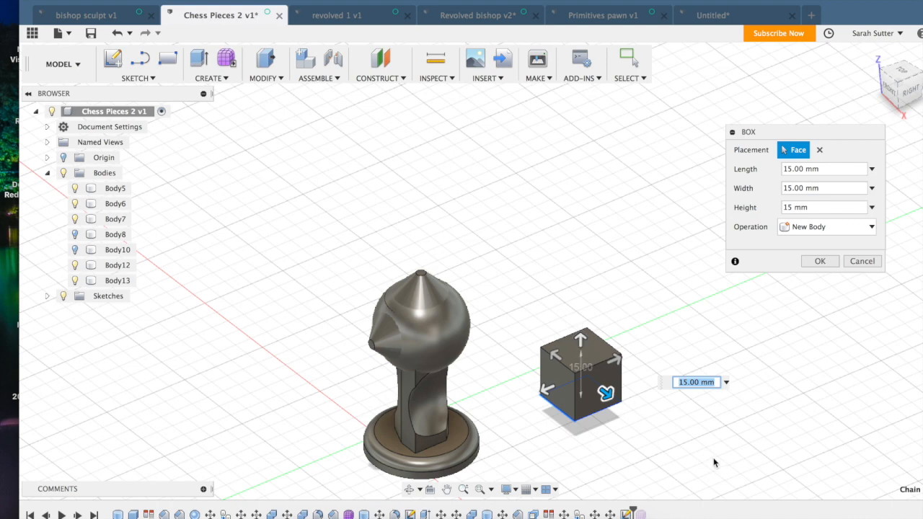
key(Return)
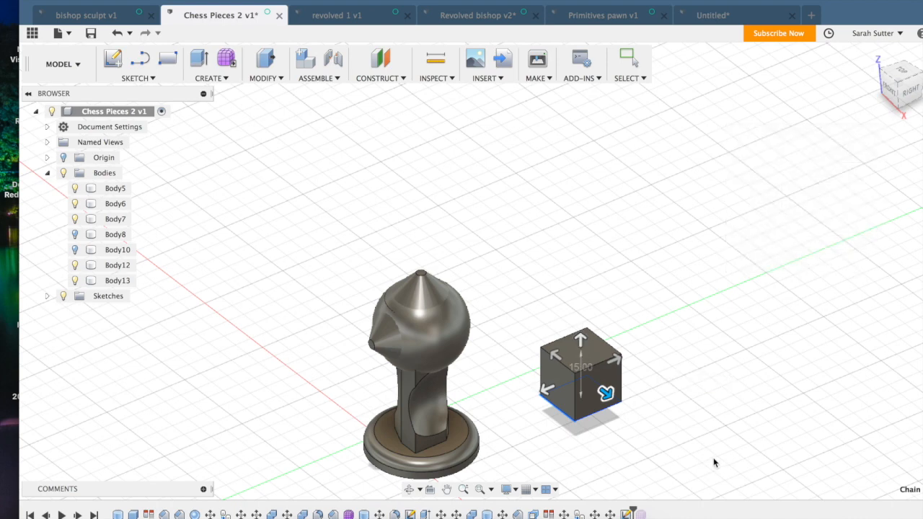
Step: Construct a plane through two diagonally opposite edges of the cube, one upper and one lower
click(393, 78)
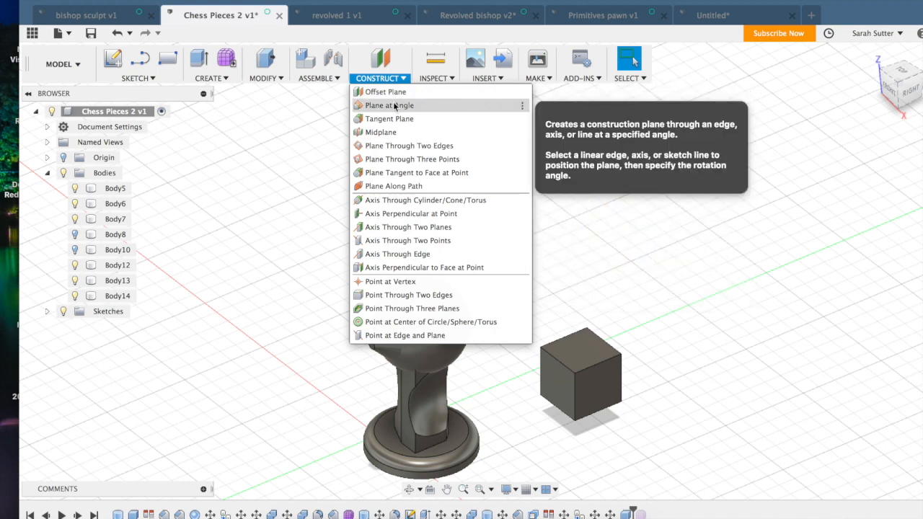
click(382, 147)
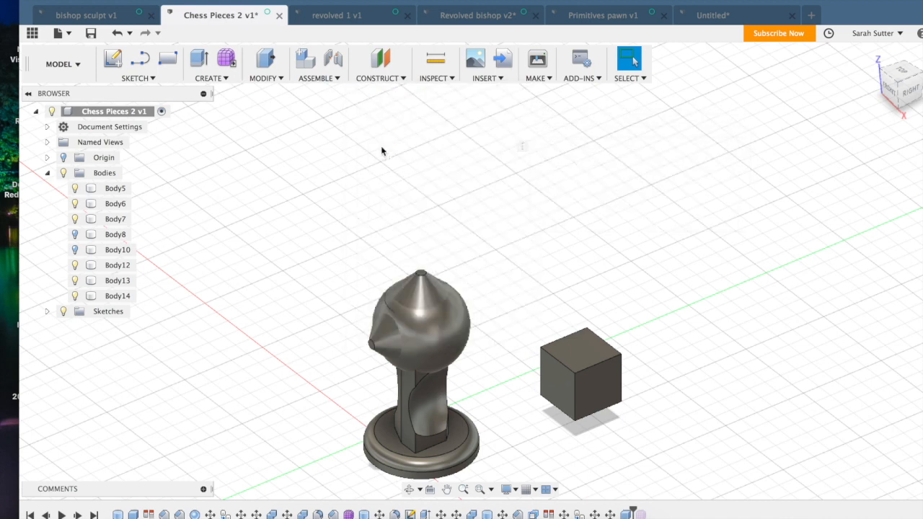
click(567, 338)
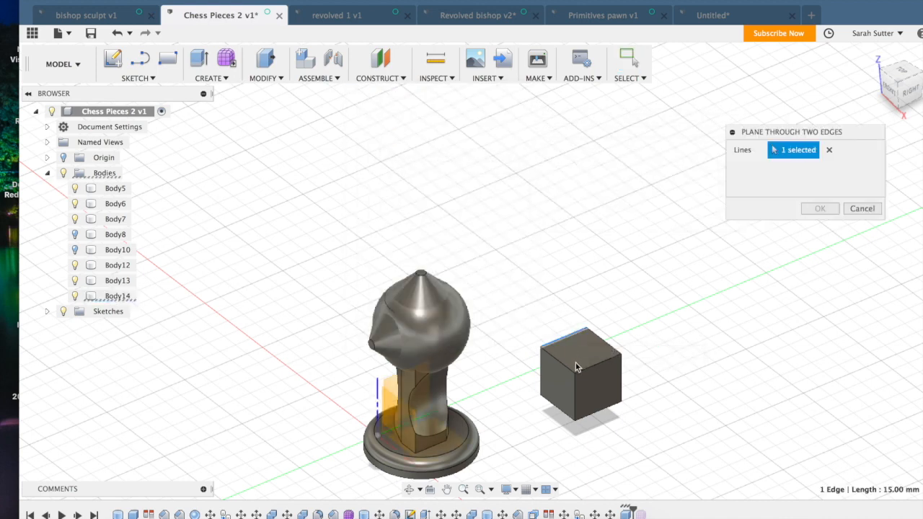
click(591, 416)
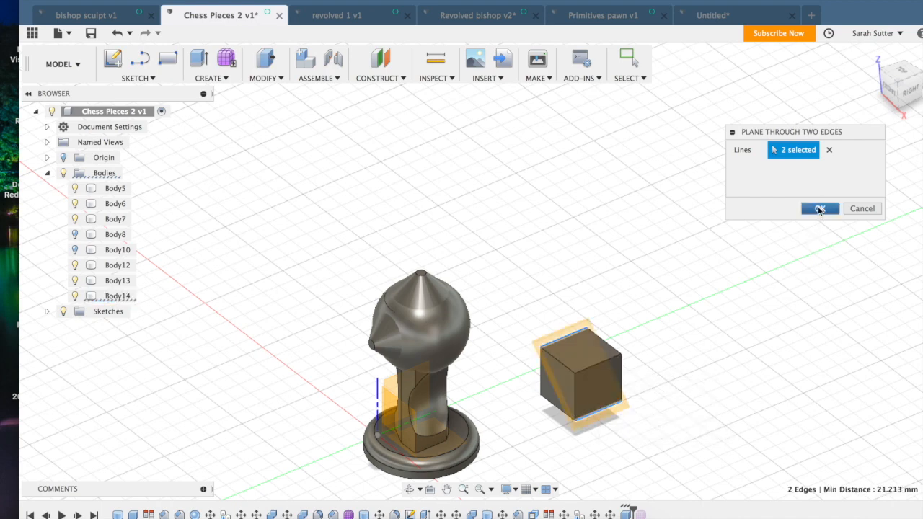
click(819, 209)
click(571, 413)
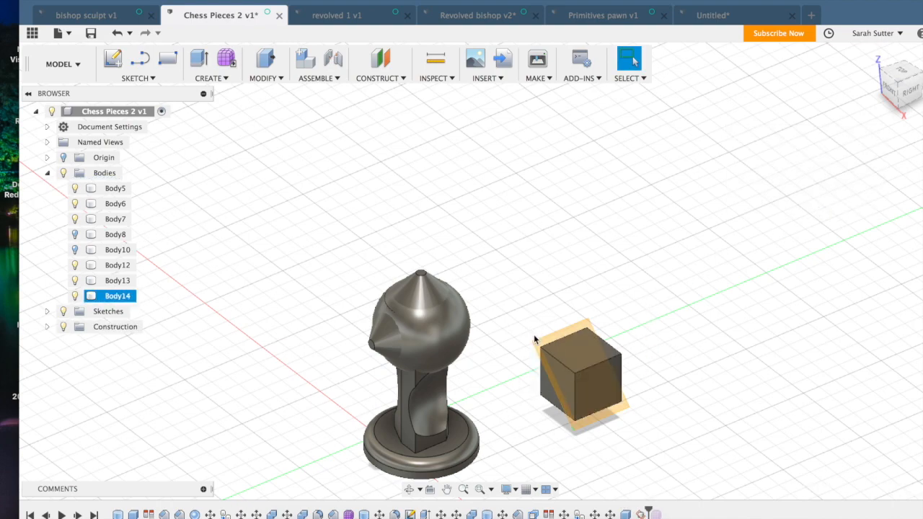
Step: Split the cube body using the diagonal construction plane as the splitting tool
mouse_move(909, 93)
mouse_down()
mouse_move(753, 61)
mouse_move(683, 31)
mouse_move(665, 59)
mouse_move(904, 92)
mouse_up()
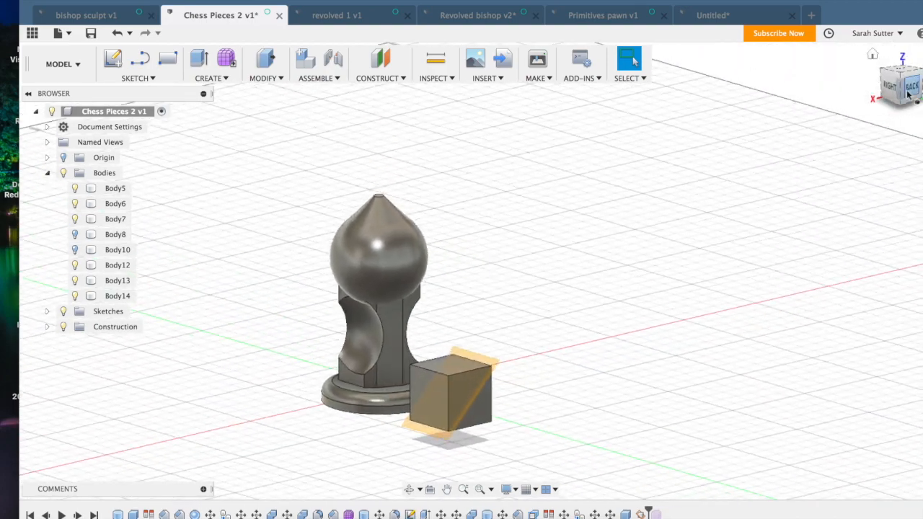
click(282, 78)
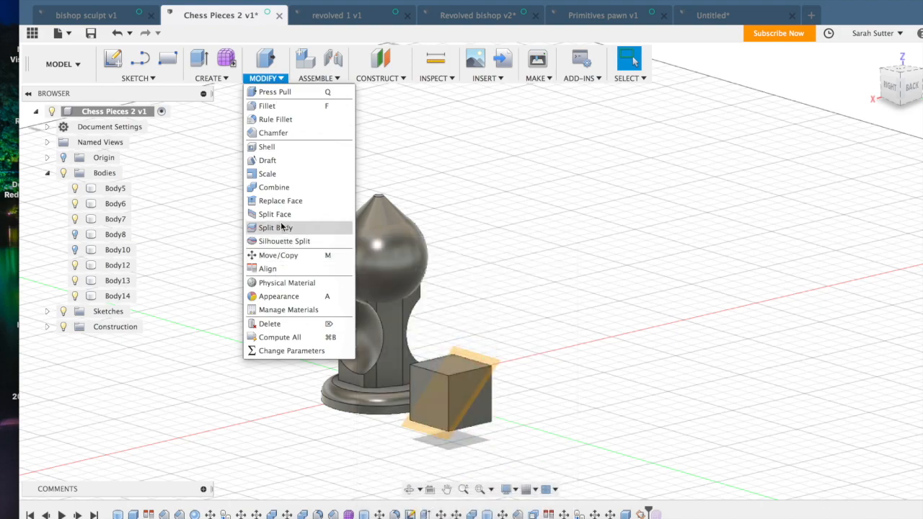
click(281, 229)
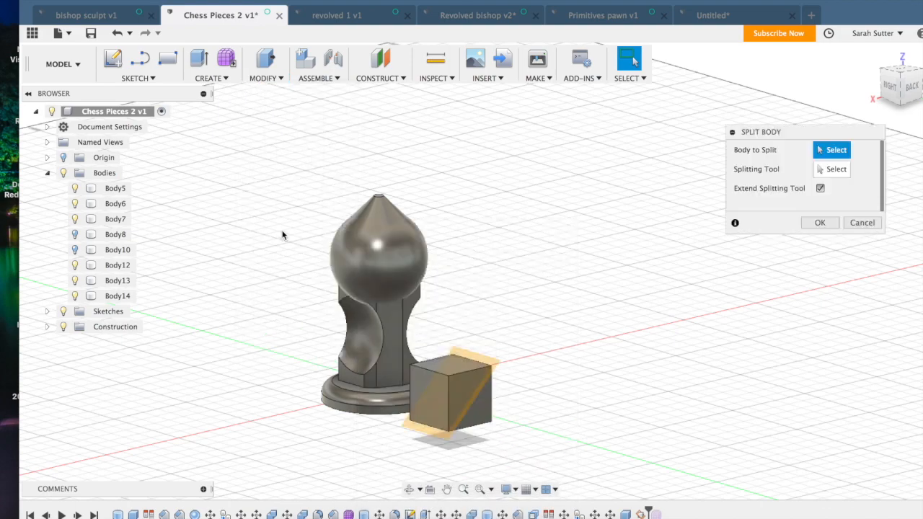
click(457, 389)
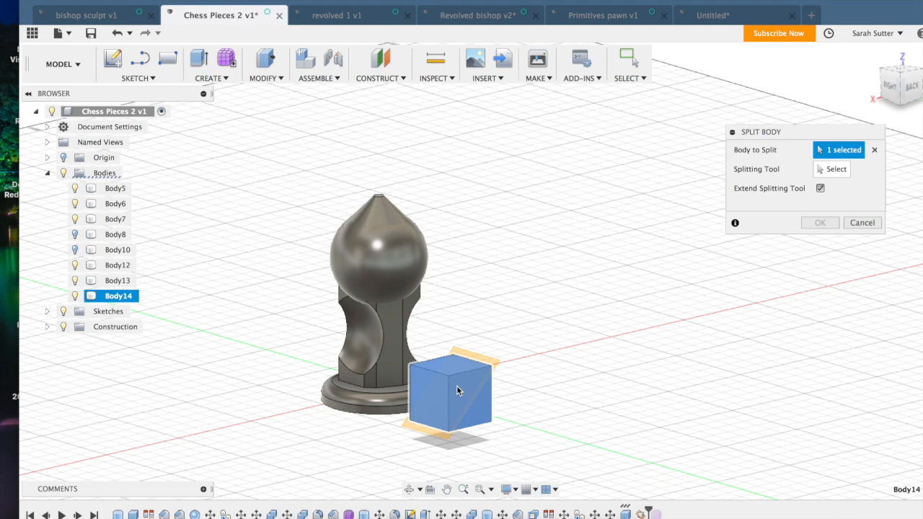
click(826, 170)
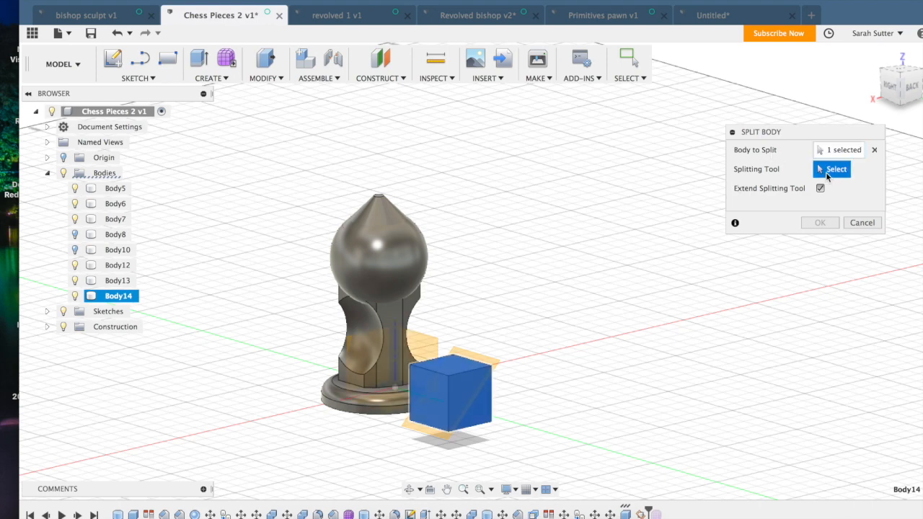
click(493, 366)
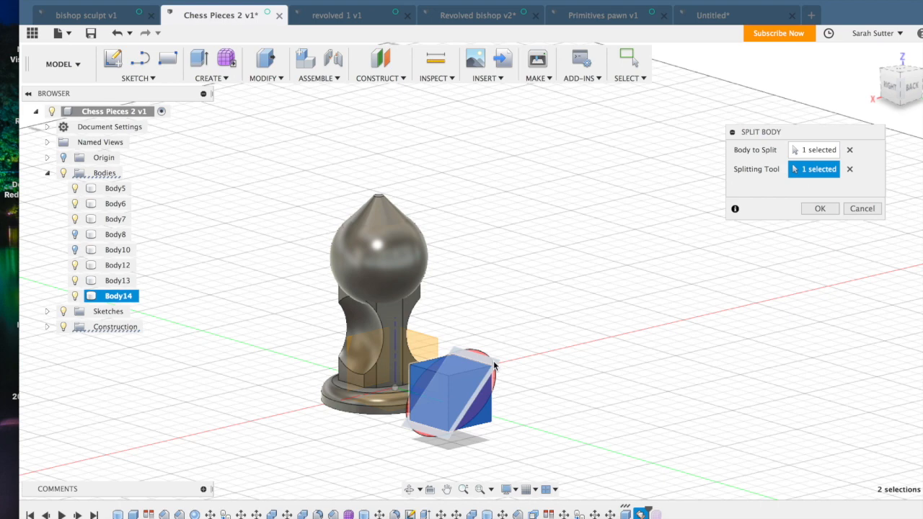
click(822, 208)
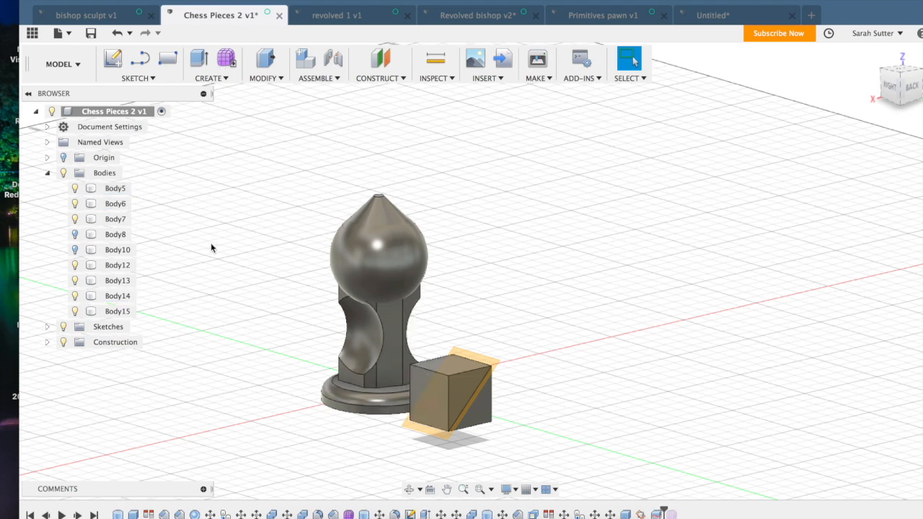
Step: Move the upper cube half up and away from the lower wedge, rotating it -38 degrees around Z and shifting it about -4 mm in X
key(m)
click(435, 387)
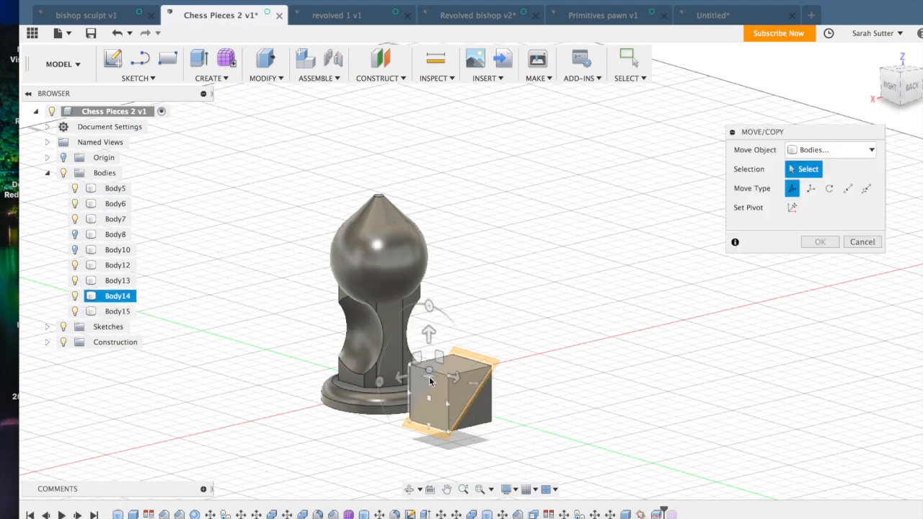
click(436, 388)
drag(448, 369, 497, 236)
drag(449, 206, 475, 227)
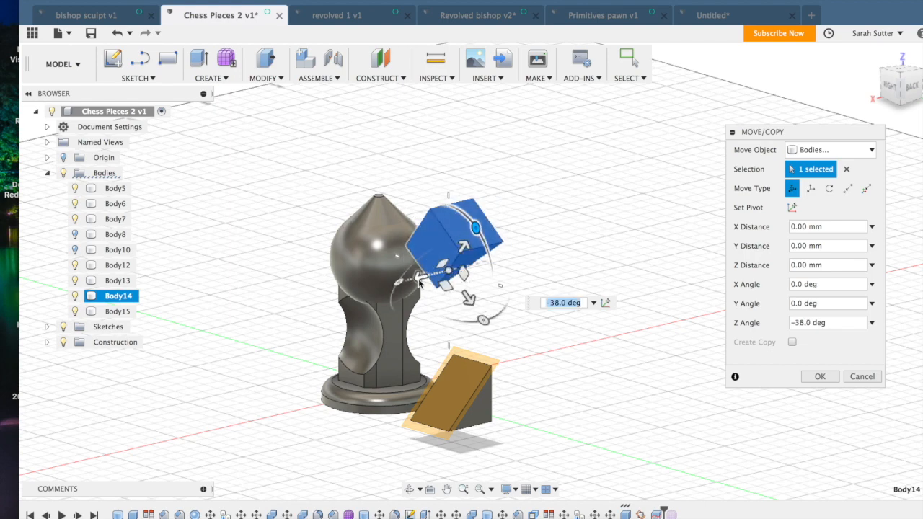
drag(419, 282, 553, 272)
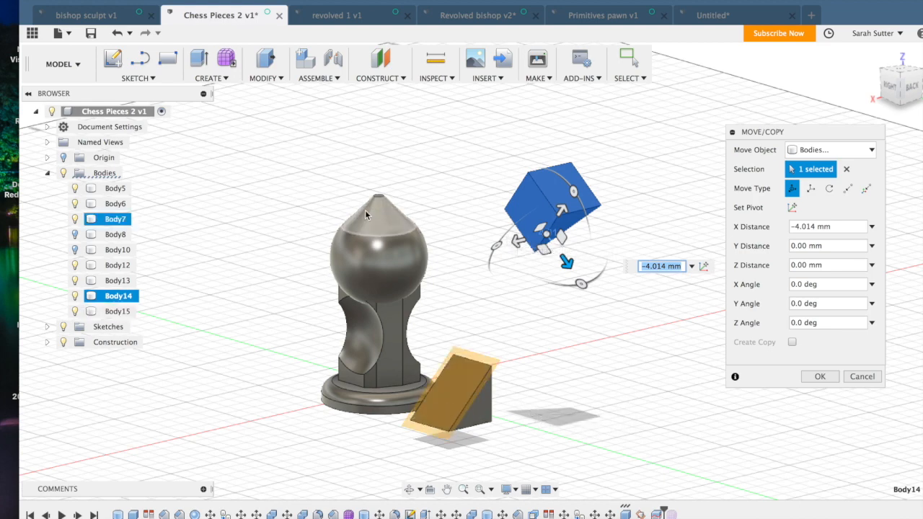
Step: Hide the diagonal construction plane and the moved cube half, and apply the move
click(399, 77)
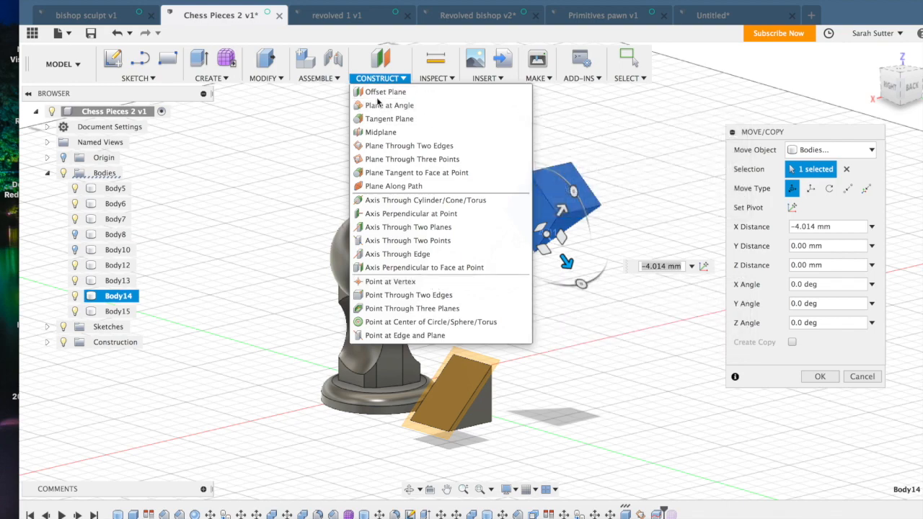
click(238, 239)
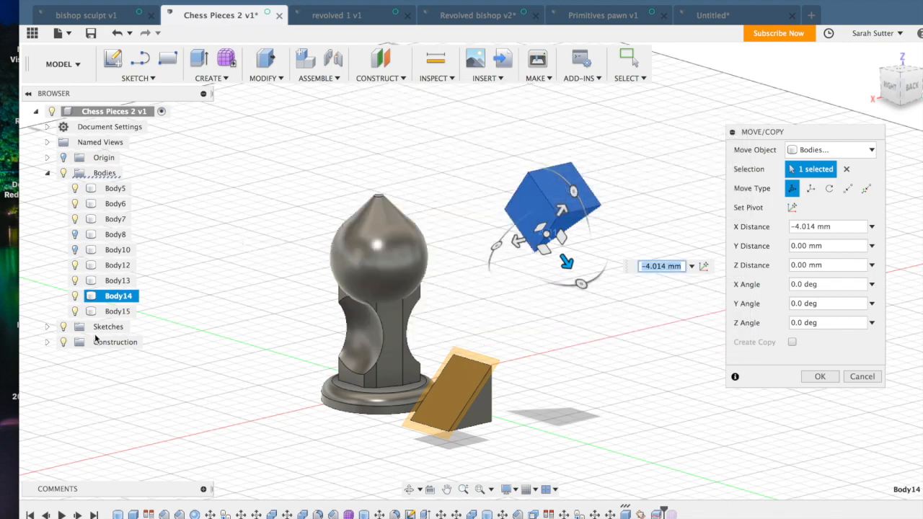
click(47, 342)
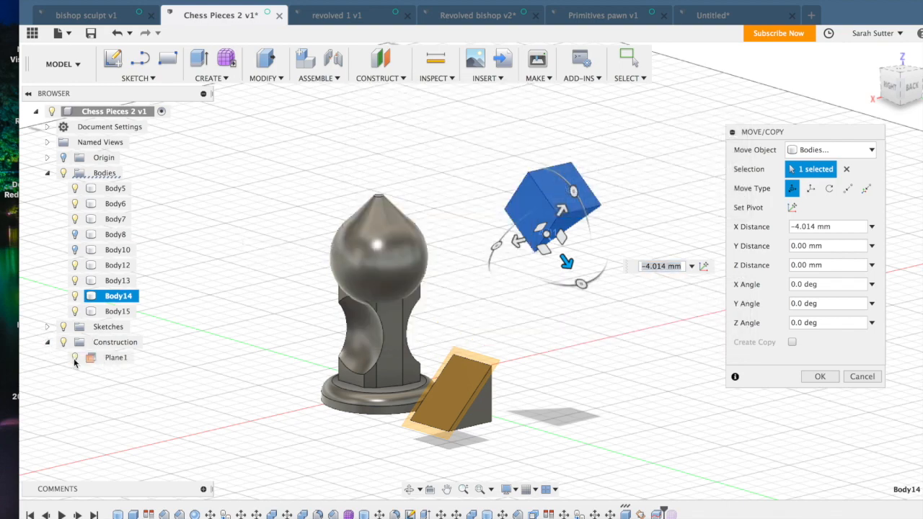
click(75, 360)
click(74, 360)
click(74, 360)
click(74, 359)
click(74, 360)
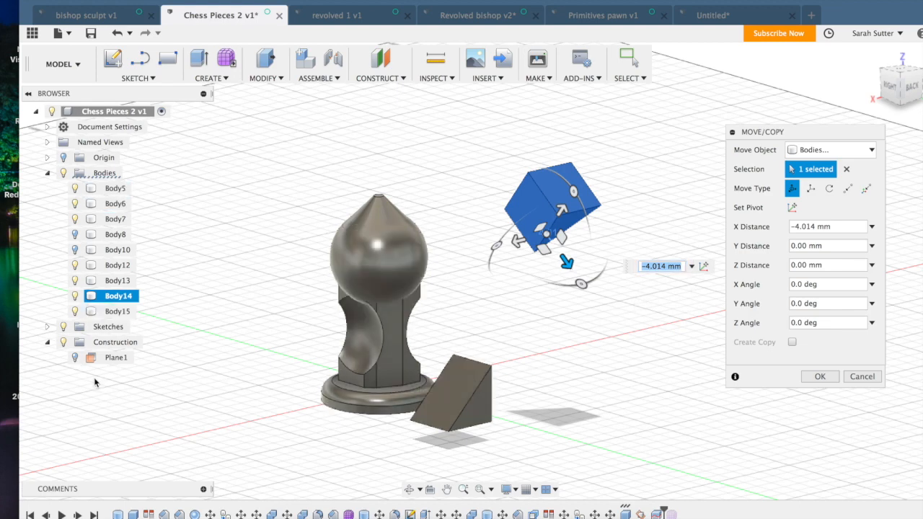
click(75, 296)
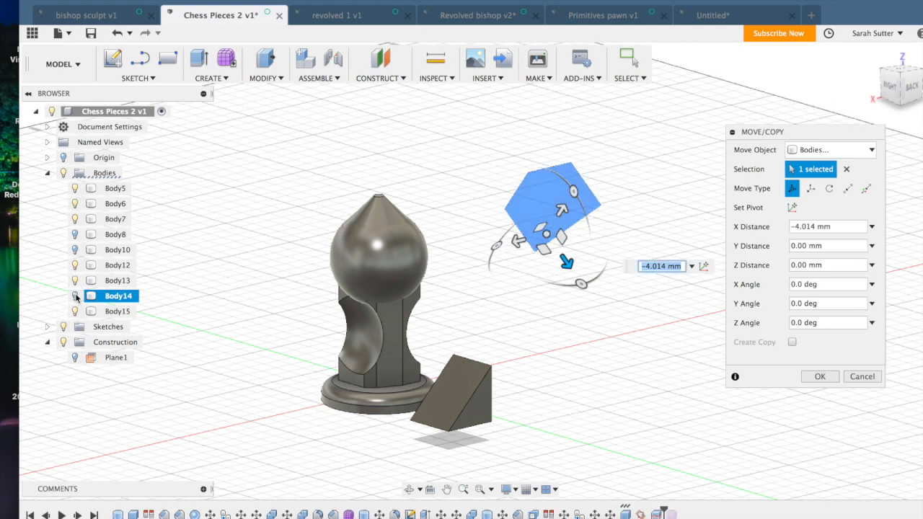
click(820, 376)
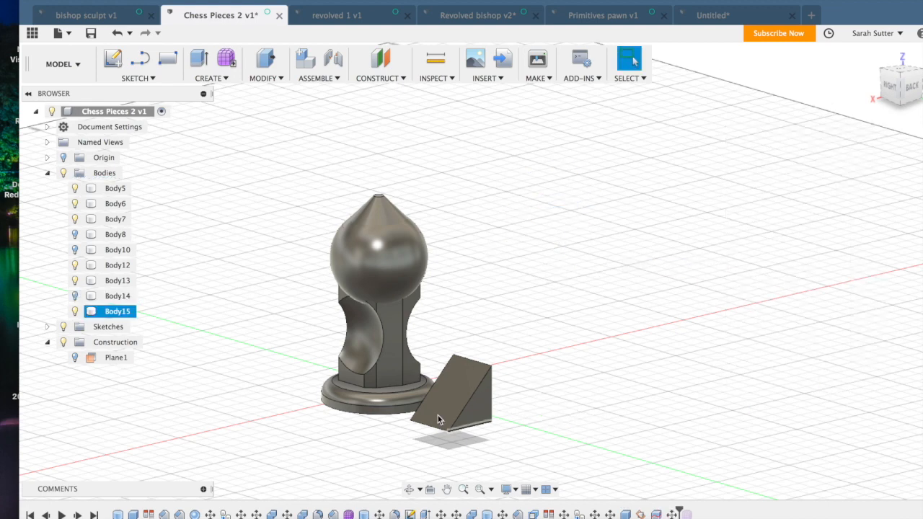